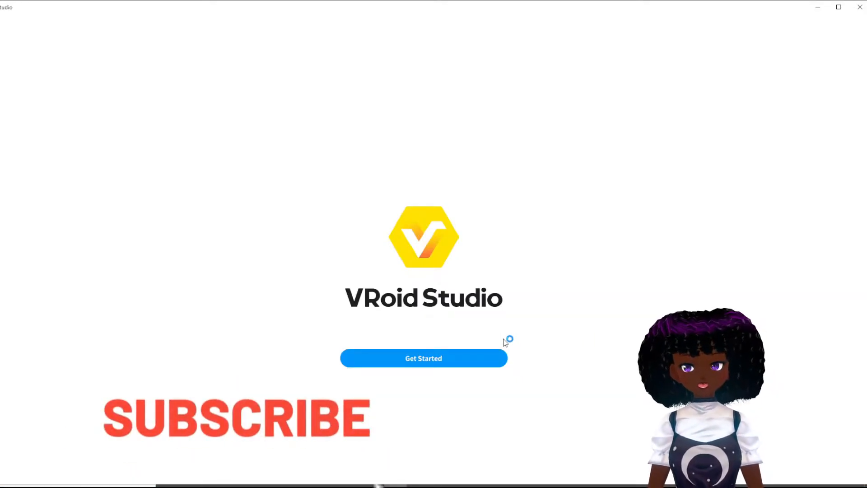
Step: Get started with VRoid Studio and agree to its Terms of Use, Privacy Policy and Guidelines
left_click(436, 364)
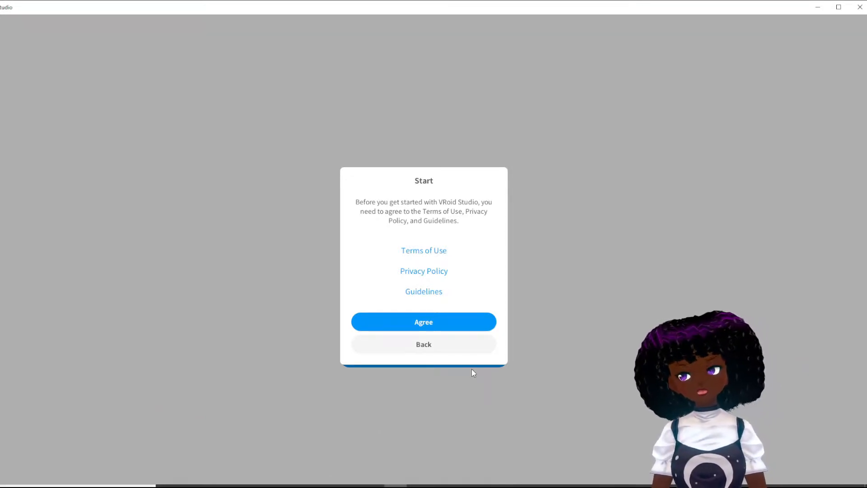
left_click(454, 325)
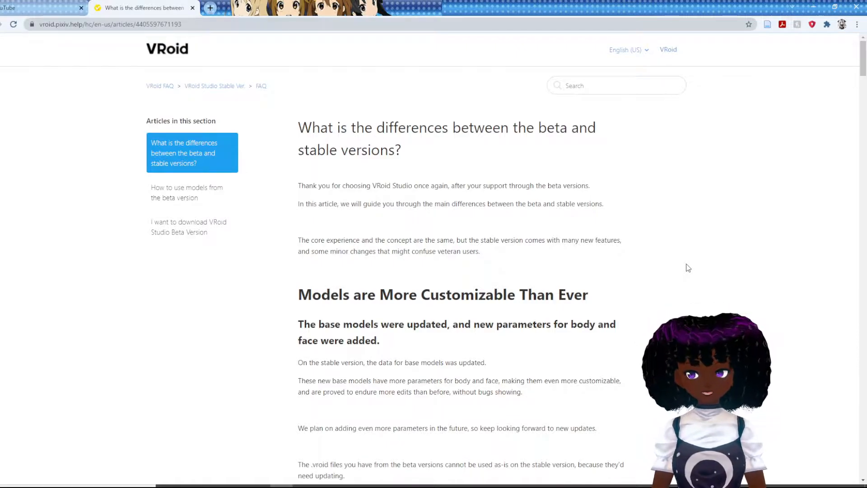
Step: Switch to the browser and read the help article's sections on model customization, accessories, overlays, preset items and the new hairstyle editor
scroll(689, 268, "down", 5)
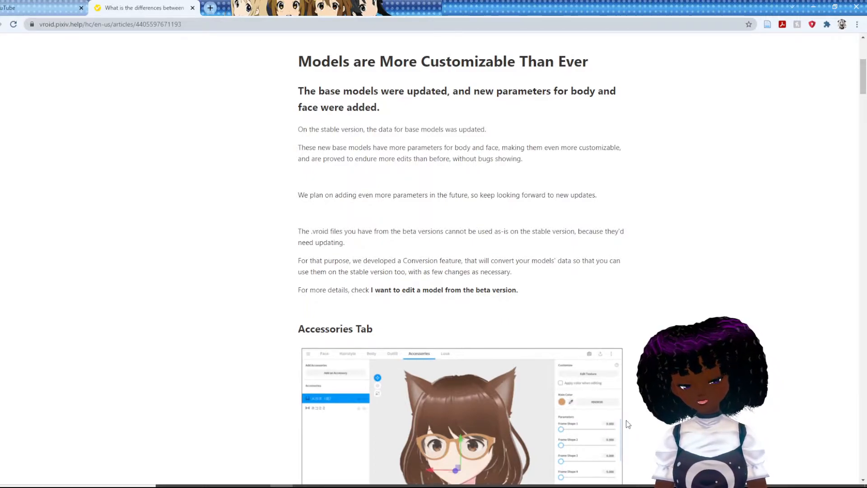
scroll(627, 424, "down", 2)
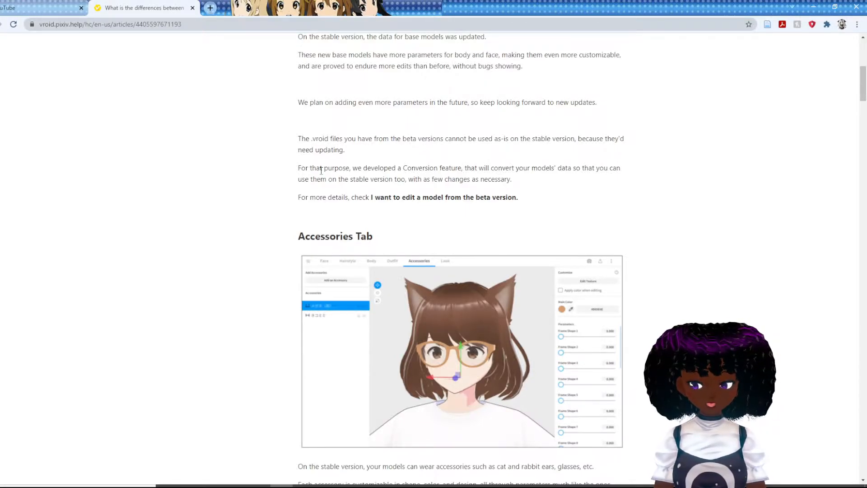
scroll(321, 171, "down", 3)
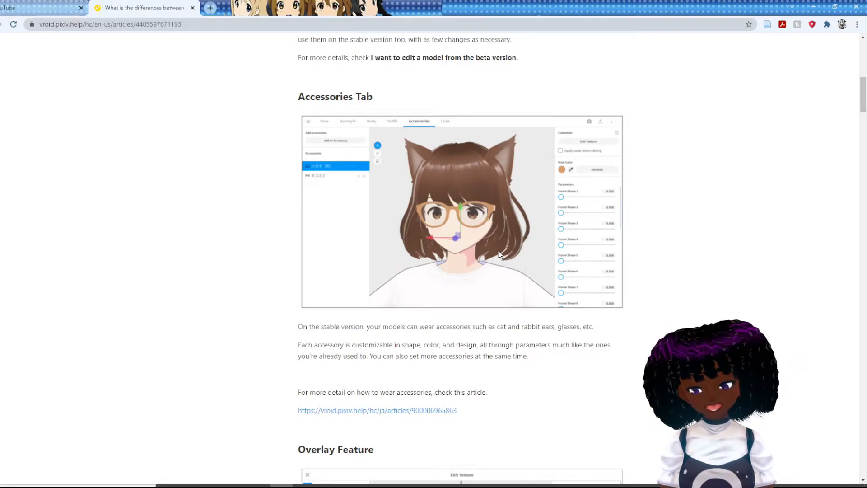
scroll(430, 289, "down", 6)
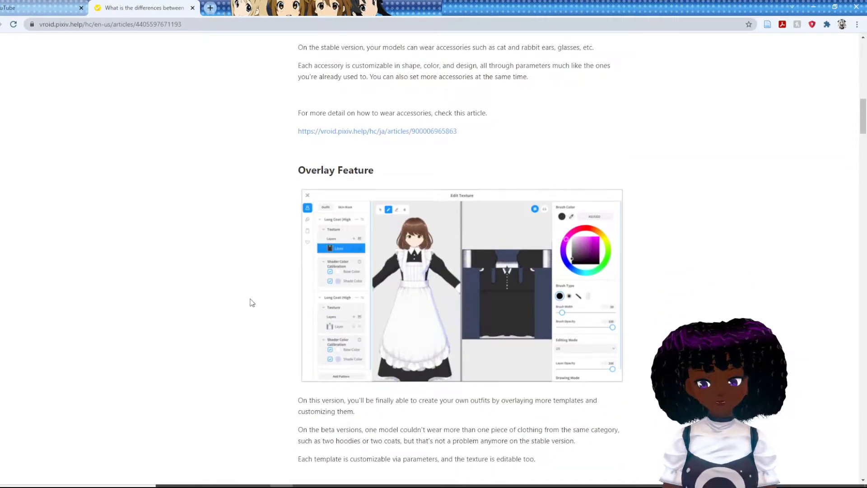
scroll(251, 302, "down", 2)
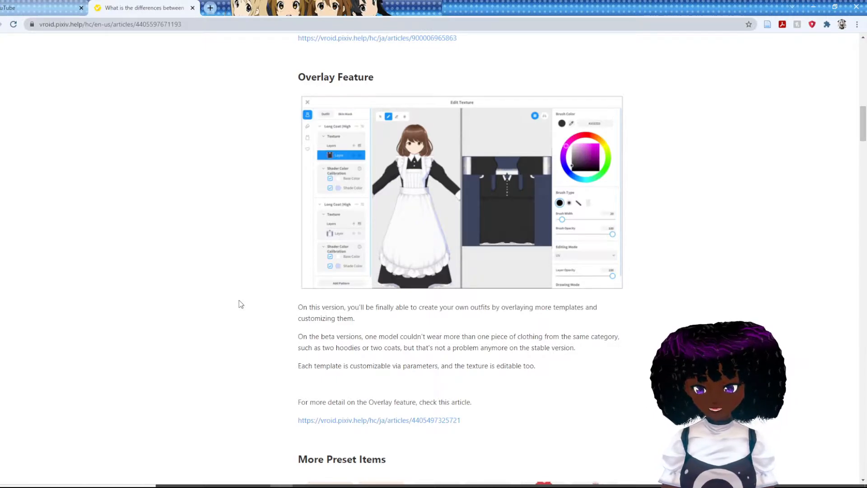
scroll(202, 298, "down", 8)
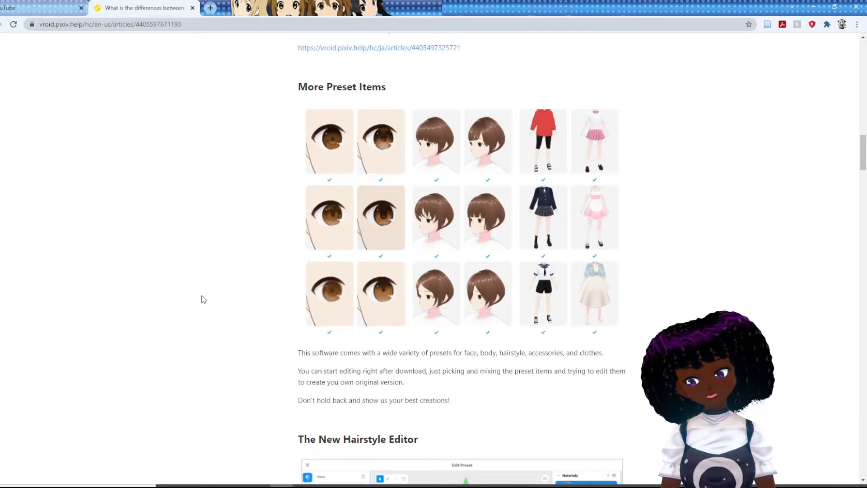
scroll(203, 264, "down", 7)
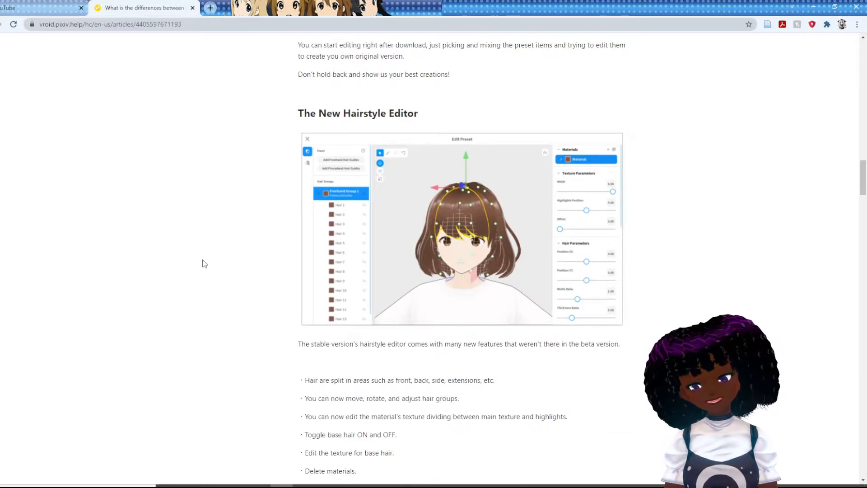
scroll(204, 264, "down", 6)
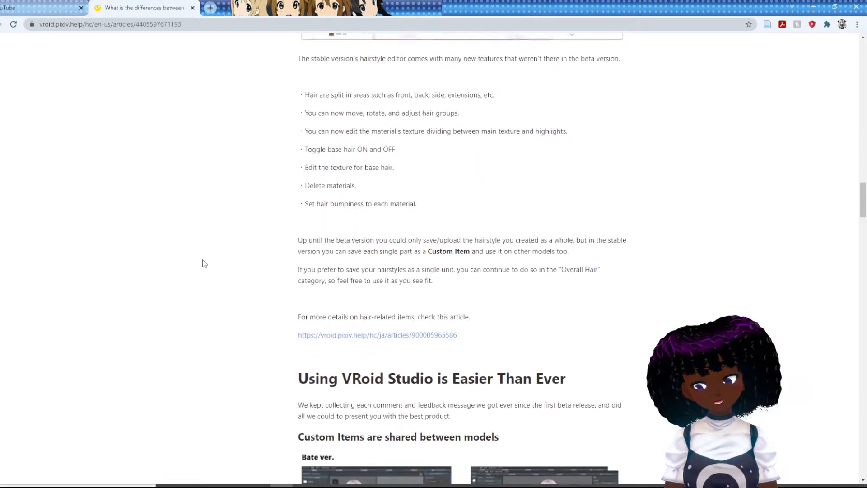
scroll(204, 264, "down", 3)
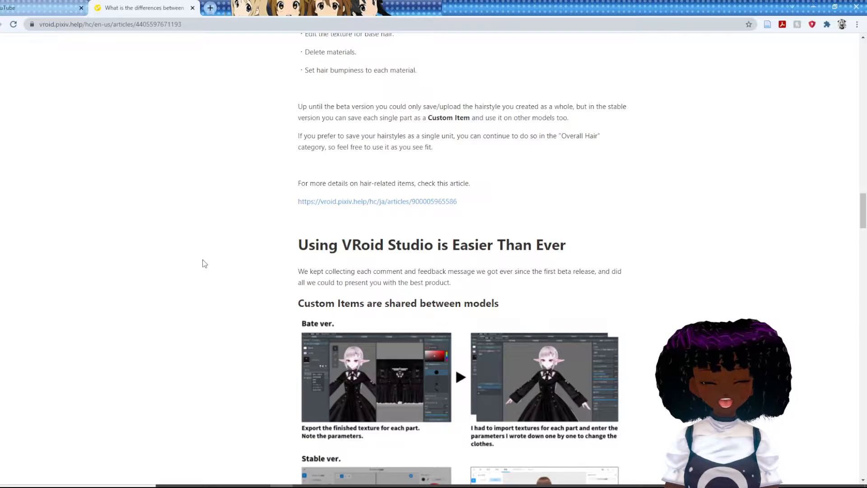
Step: Read the rest of the article on custom items, skin masks, switching models, color and shading changes, and using beta models
scroll(204, 263, "down", 4)
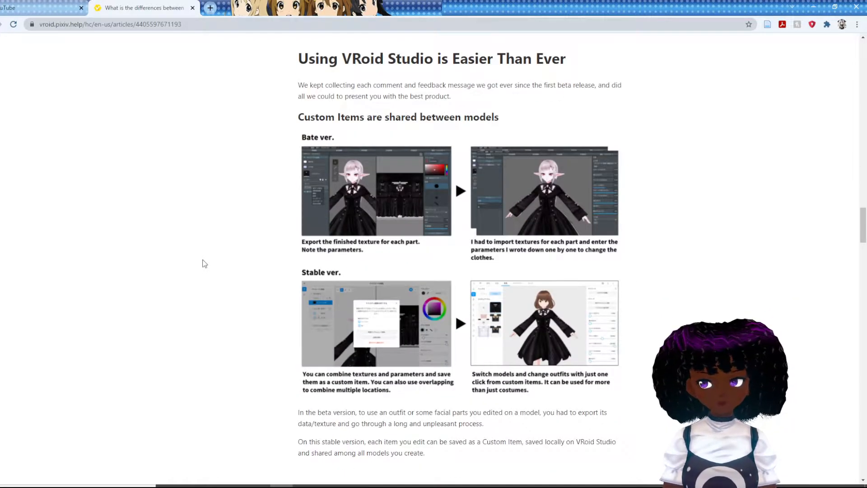
scroll(204, 263, "down", 11)
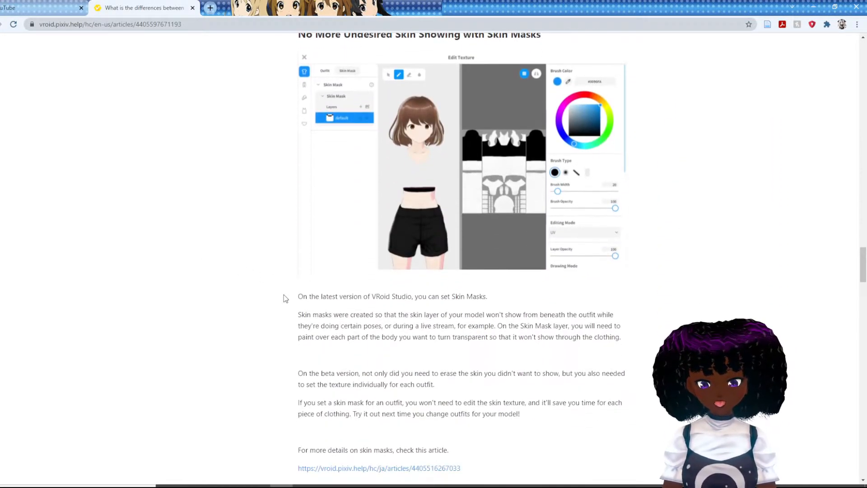
scroll(286, 298, "down", 9)
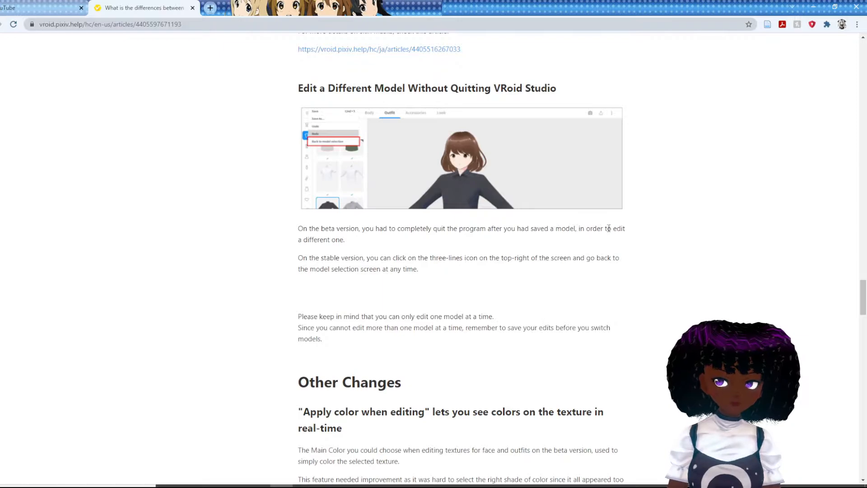
scroll(334, 249, "down", 1)
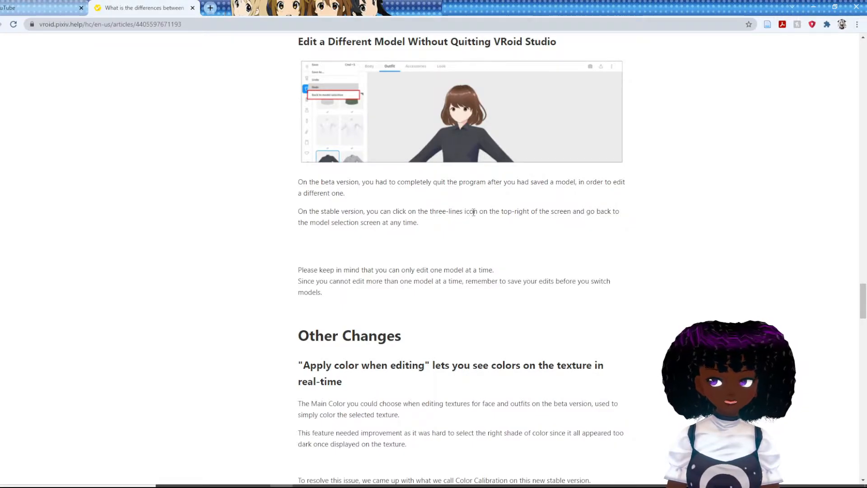
scroll(437, 240, "down", 6)
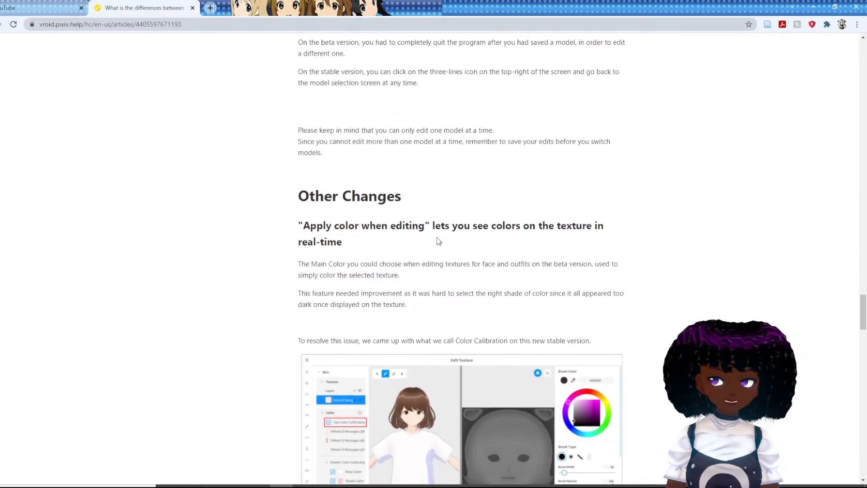
scroll(429, 222, "down", 3)
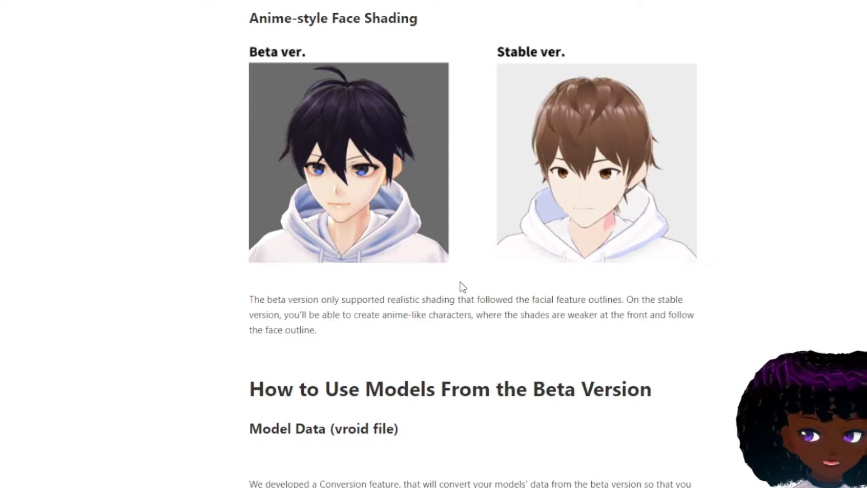
scroll(459, 281, "down", 7)
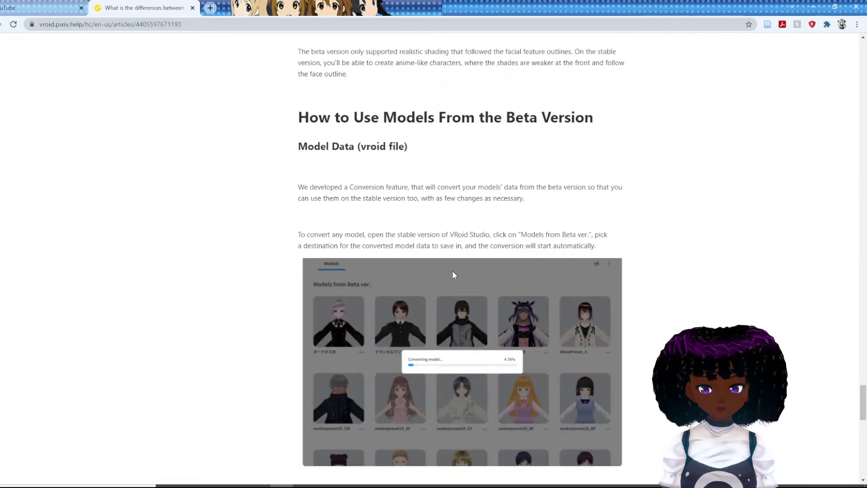
scroll(454, 275, "down", 13)
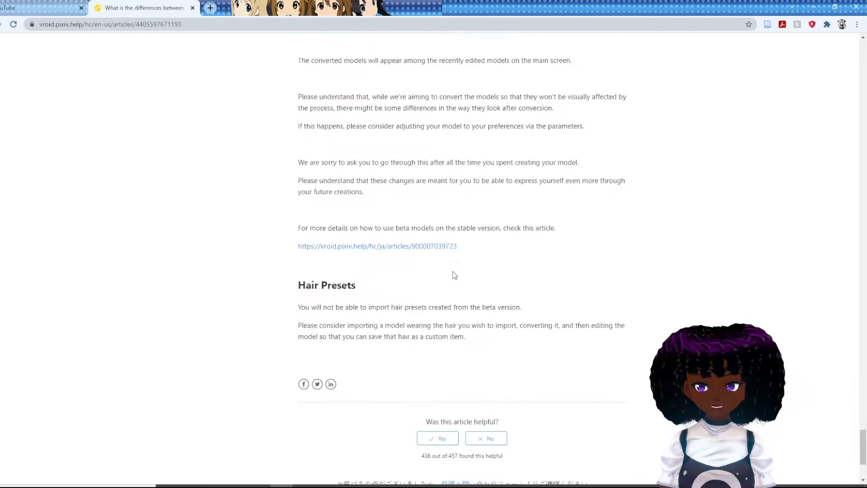
scroll(452, 271, "down", 3)
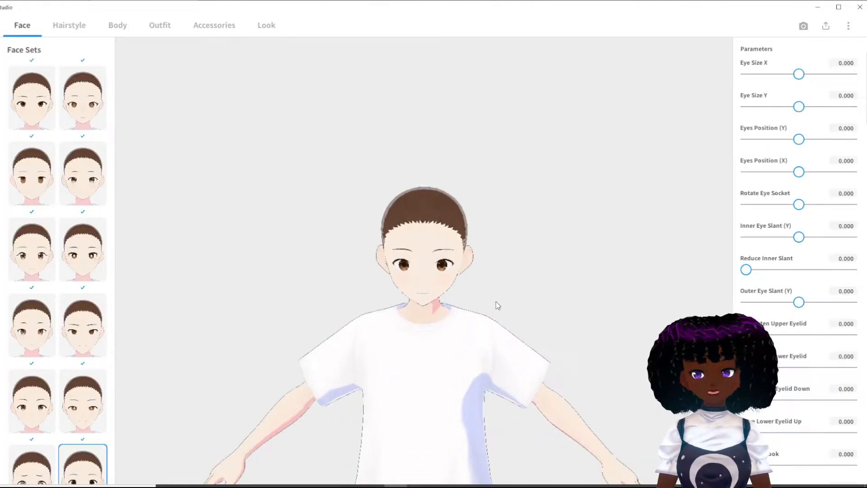
Step: Return to VRoid Studio and examine the base model's body from different angles and its face up close
middle_click_drag(523, 304, 513, 236)
right_click_drag(514, 236, 343, 238)
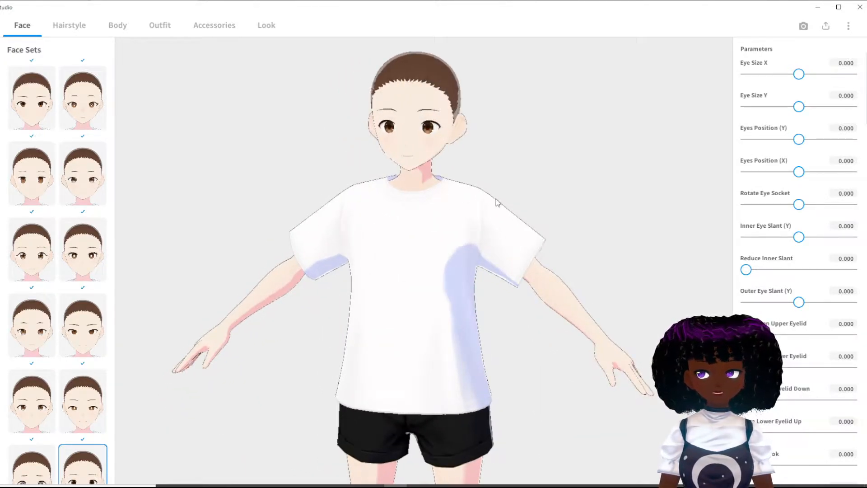
middle_click_drag(496, 199, 484, 221)
mouse_move(482, 215)
right_mouse_down()
mouse_move(422, 218)
mouse_move(499, 216)
right_mouse_up()
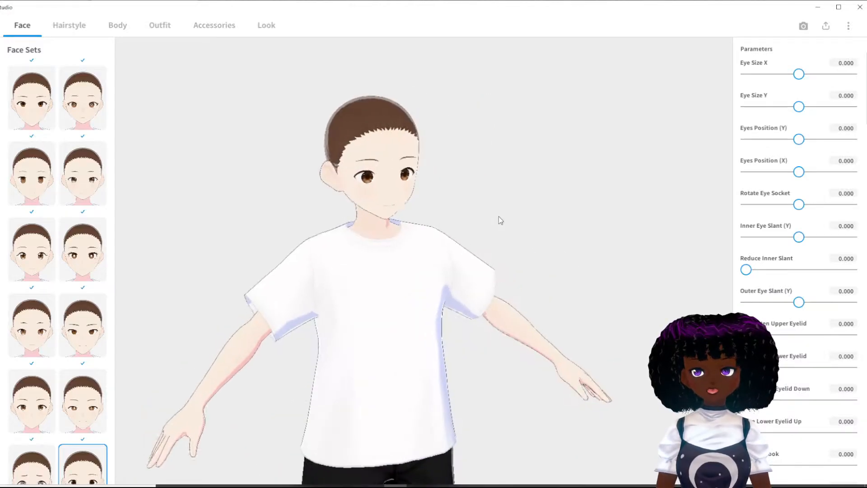
scroll(413, 195, "up", 4)
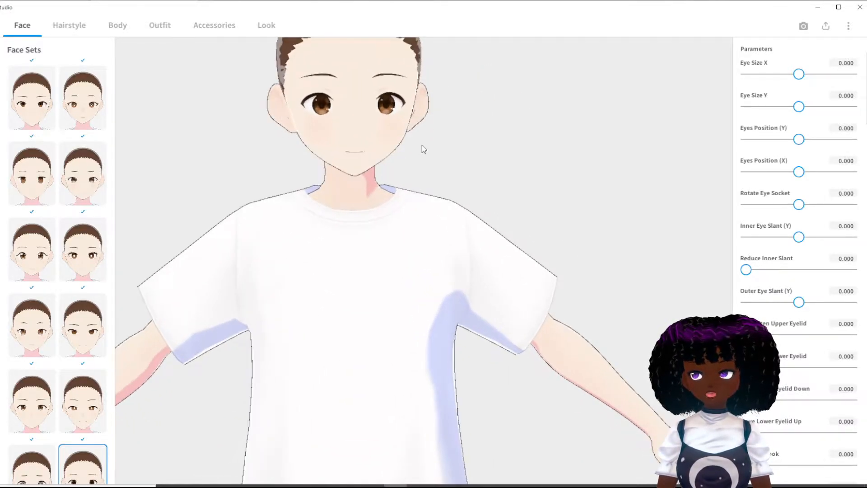
scroll(437, 170, "up", 5)
right_click_drag(435, 181, 434, 180)
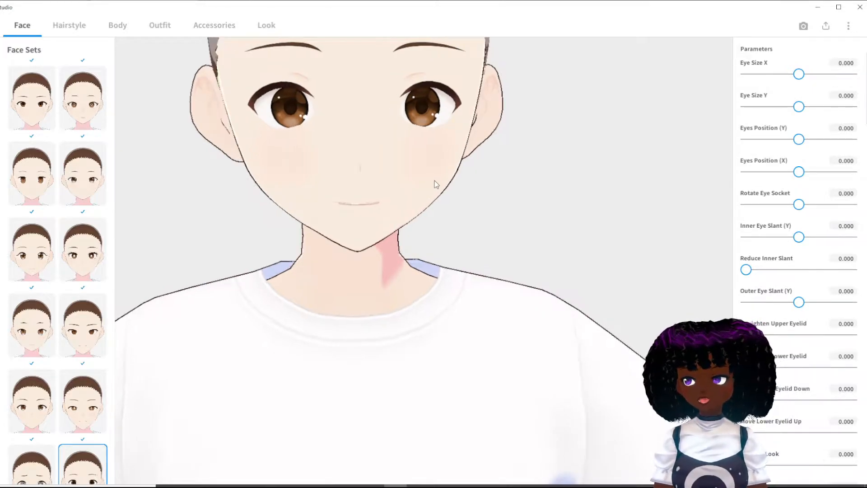
scroll(383, 134, "up", 3)
middle_click_drag(383, 134, 384, 160)
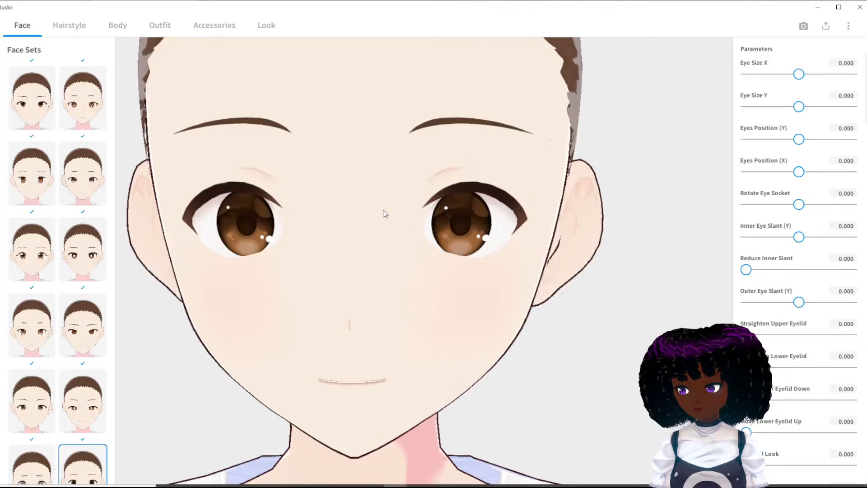
middle_click_drag(383, 210, 388, 214)
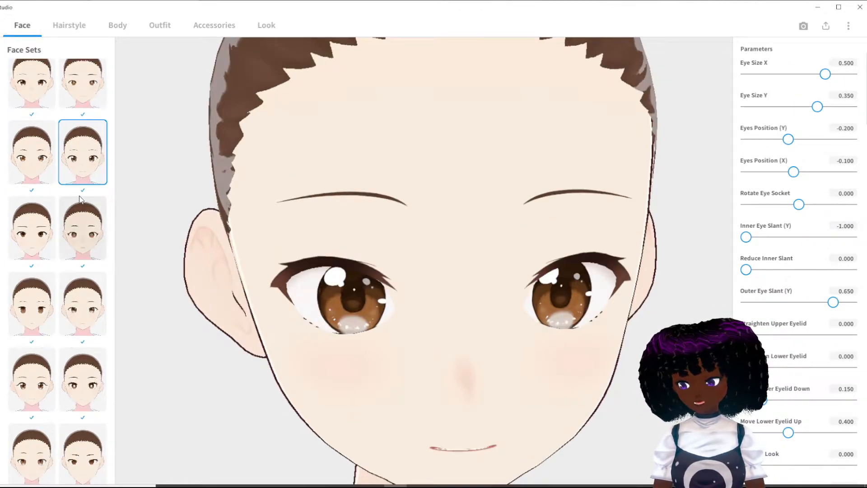
Step: Browse the face sets and try different eyes sets on the model, including the one with winged lashes and large round highlights
scroll(81, 199, "up", 1)
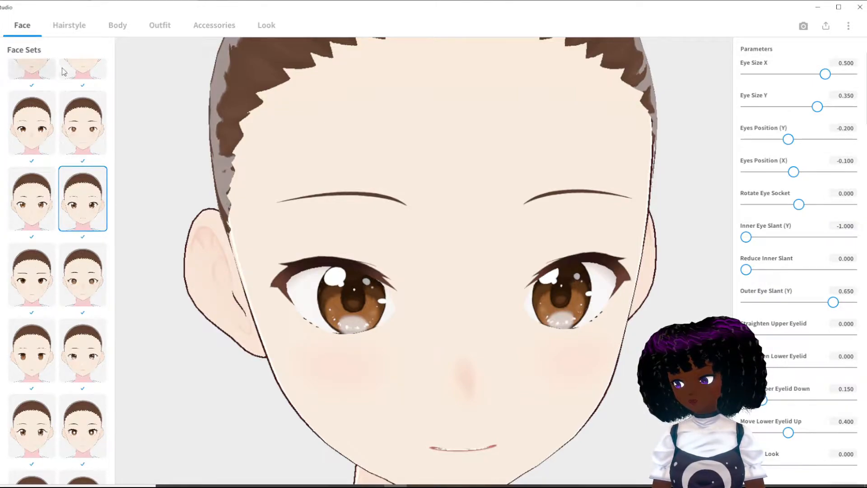
scroll(95, 170, "up", 1)
scroll(91, 195, "down", 5)
scroll(85, 222, "down", 2)
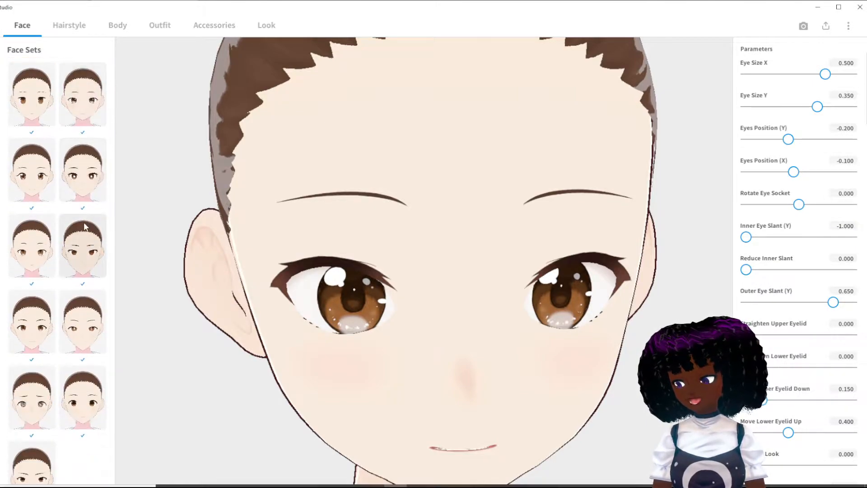
scroll(85, 226, "up", 3)
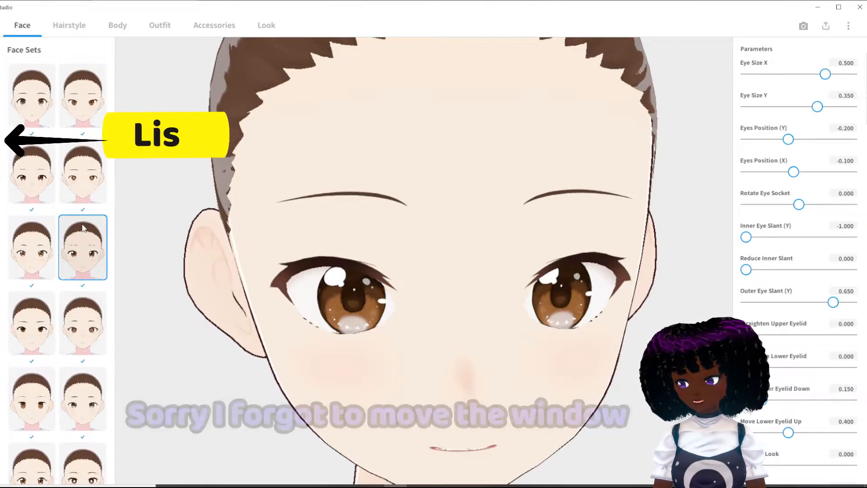
left_click(1, 74)
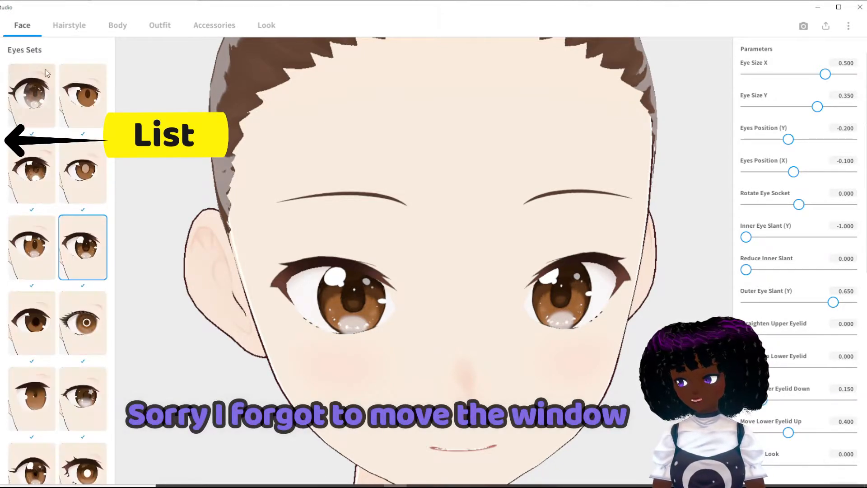
scroll(72, 260, "down", 5)
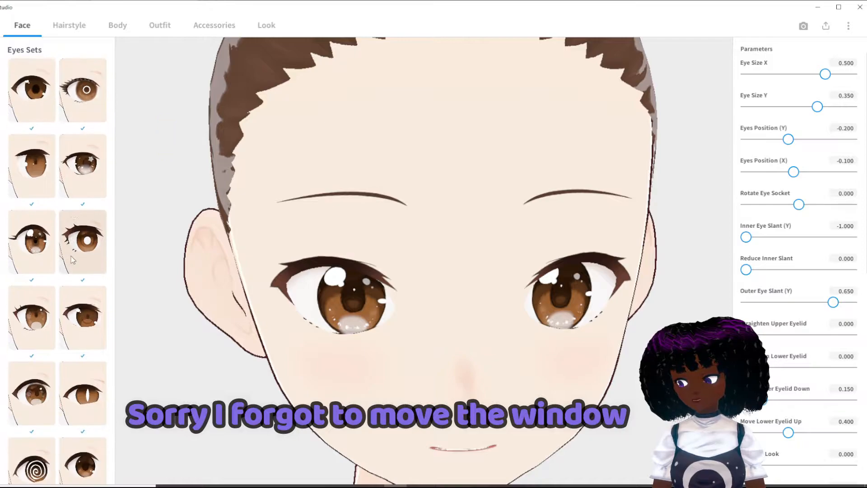
scroll(72, 260, "down", 2)
left_click(90, 179)
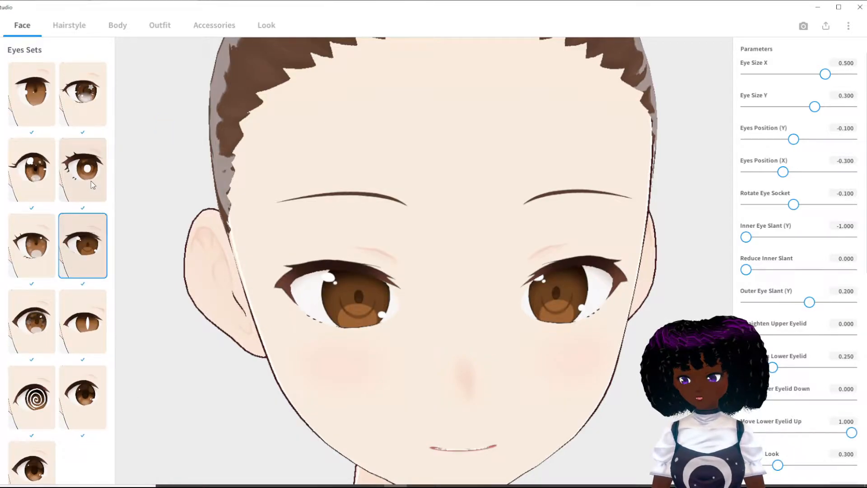
left_click(36, 173)
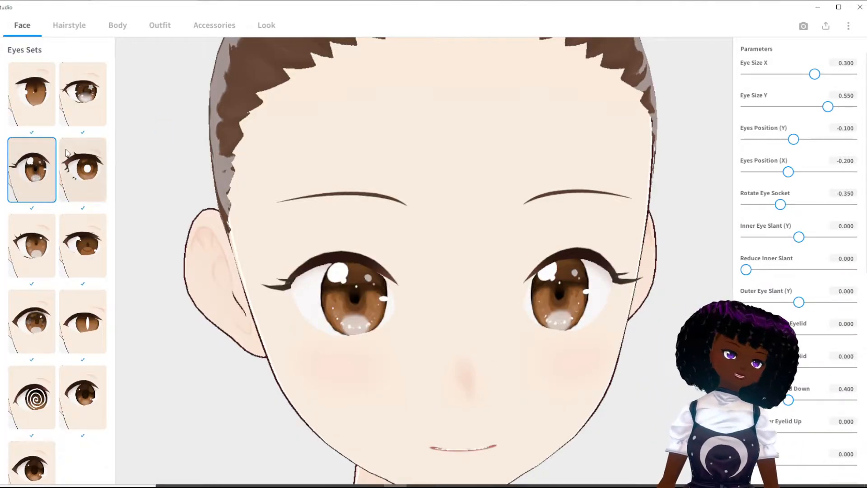
Step: Try several face sets on the model and apply the one with spiky lashes and round white pupils
scroll(496, 373, "down", 4)
right_click_drag(496, 373, 488, 367)
left_click(1, 73)
left_click(33, 99)
left_click(93, 115)
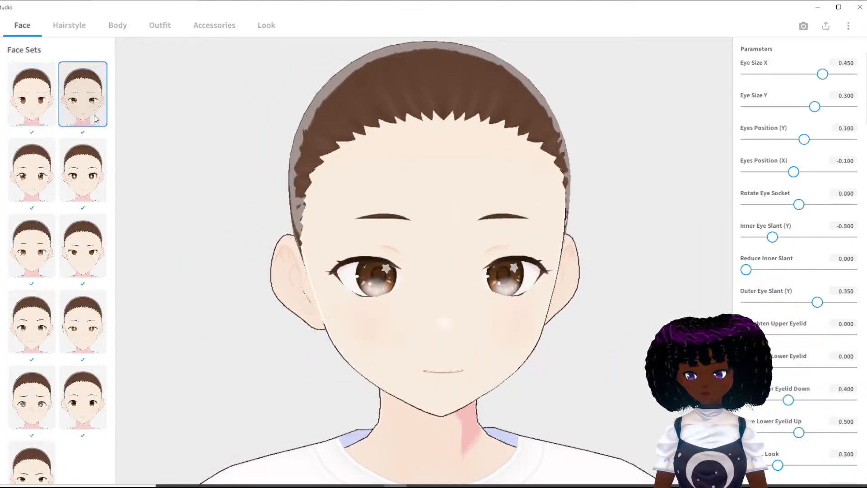
left_click(57, 184)
left_click(62, 183)
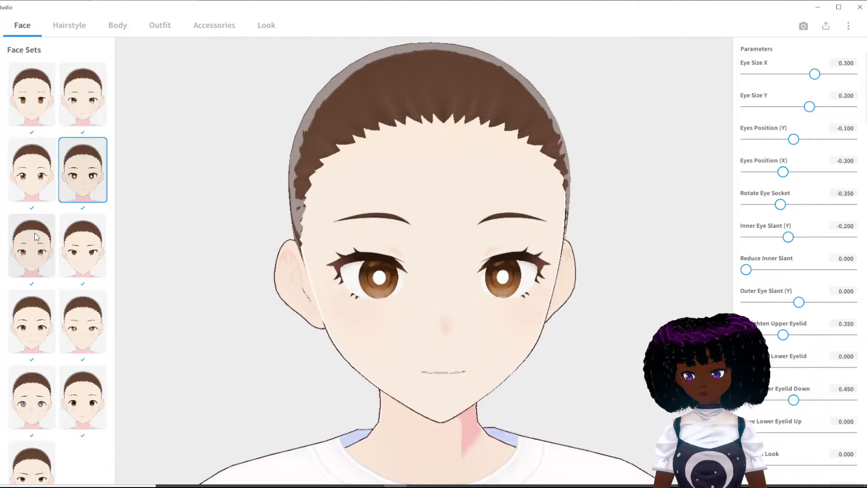
Step: Try several eyes sets on the model, examine them up close, and apply the one with star-shaped highlights
left_click(1, 75)
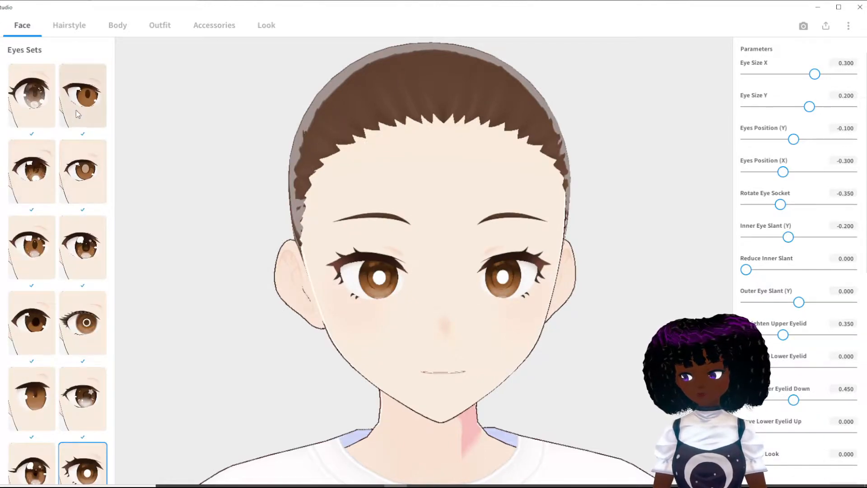
left_click(84, 263)
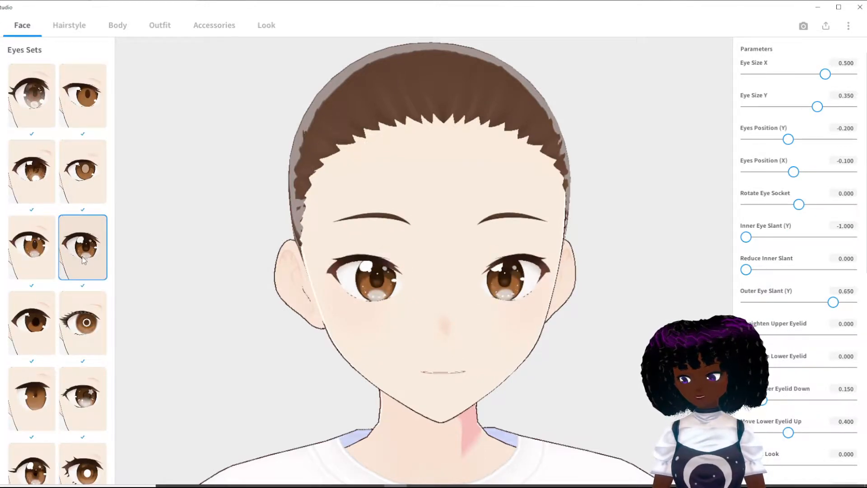
left_click(28, 176)
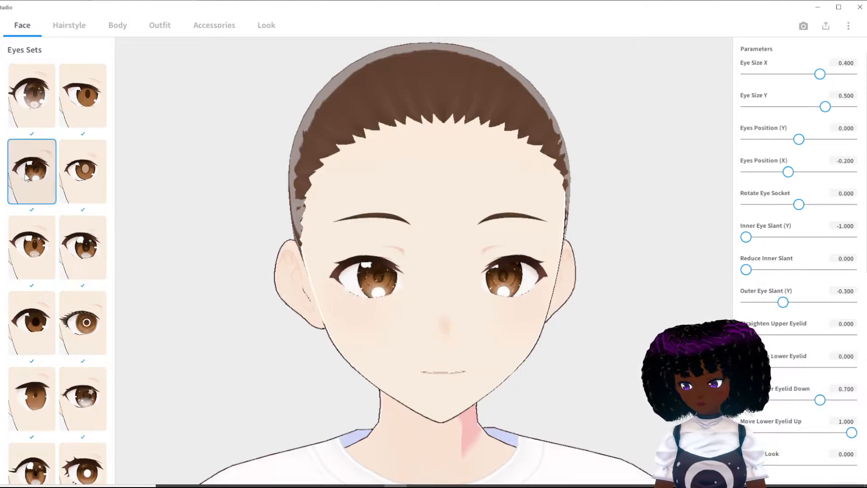
scroll(465, 320, "up", 5)
mouse_move(465, 319)
right_mouse_down()
mouse_move(455, 318)
mouse_move(470, 319)
right_mouse_up()
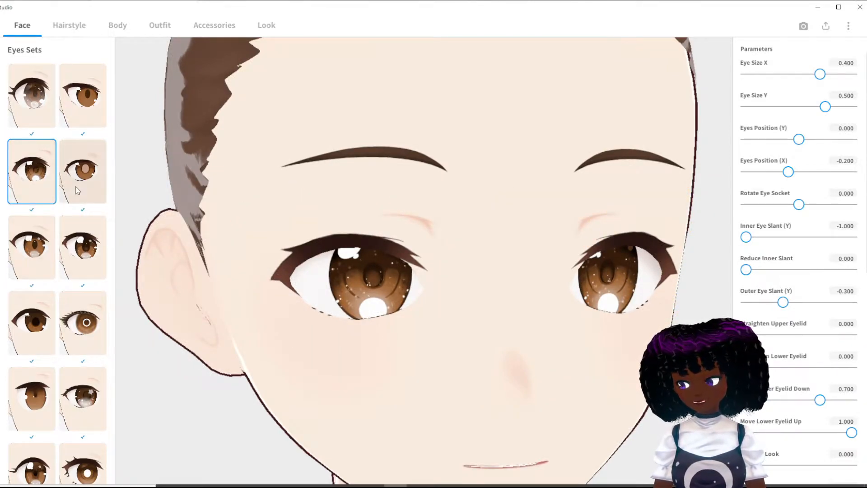
scroll(55, 335, "down", 1)
scroll(55, 335, "down", 3)
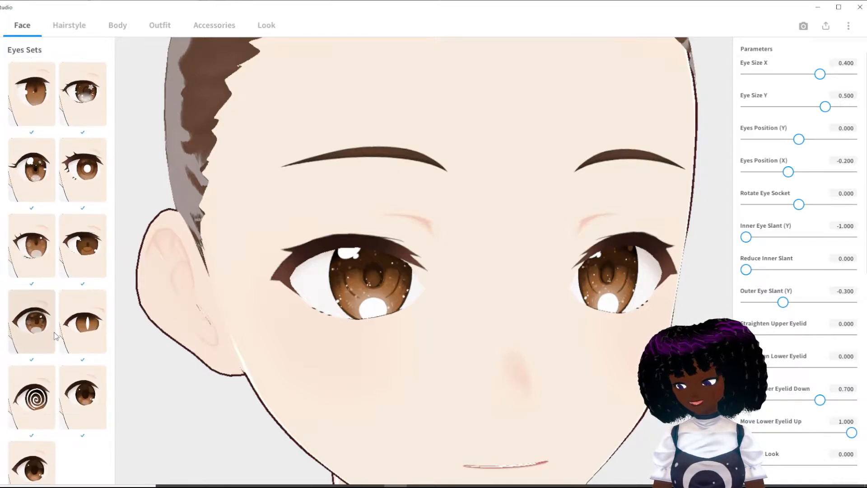
scroll(44, 381, "up", 2)
left_click(90, 289)
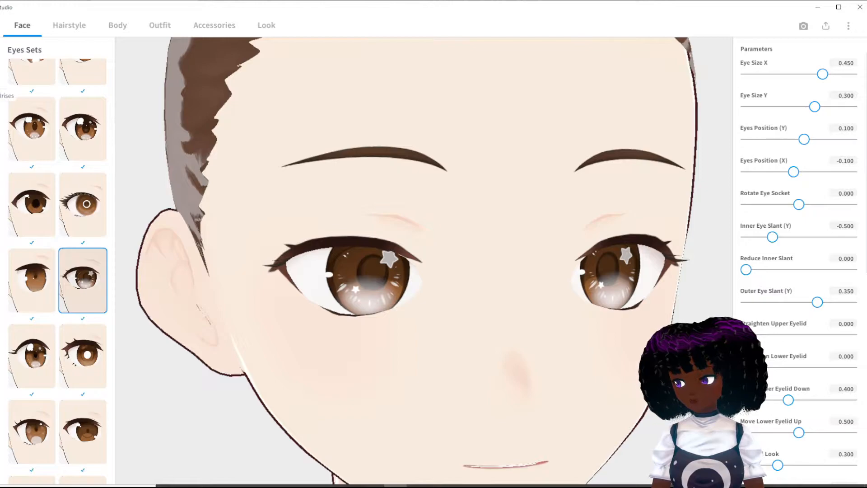
Step: Browse the iris presets and try darker ones on the model, including the one shaded dark across its upper half
left_click(0, 95)
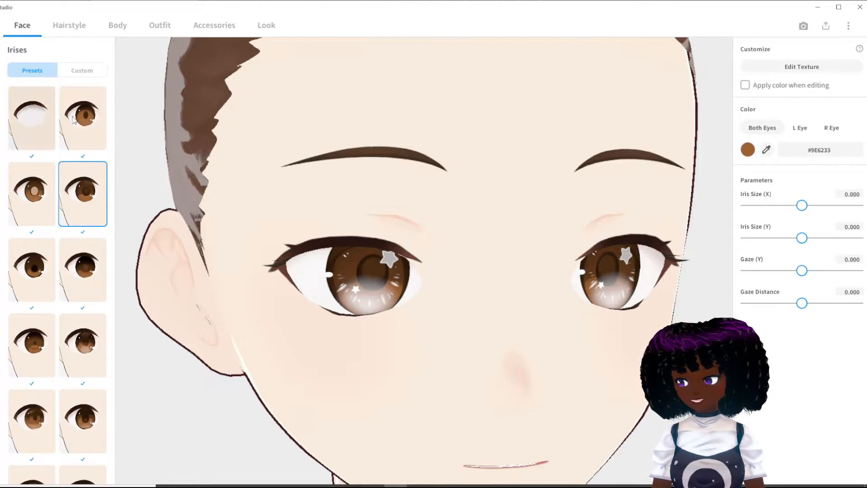
scroll(75, 152, "down", 2)
scroll(76, 151, "down", 1)
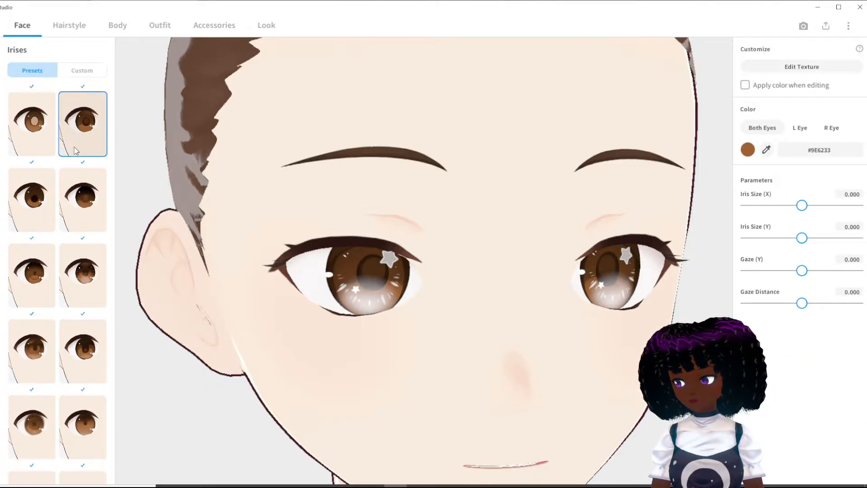
left_click(75, 148)
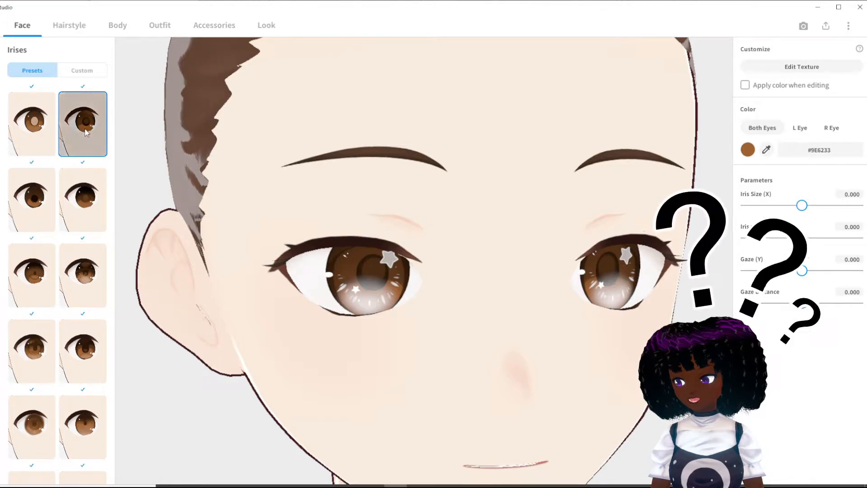
left_click(35, 210)
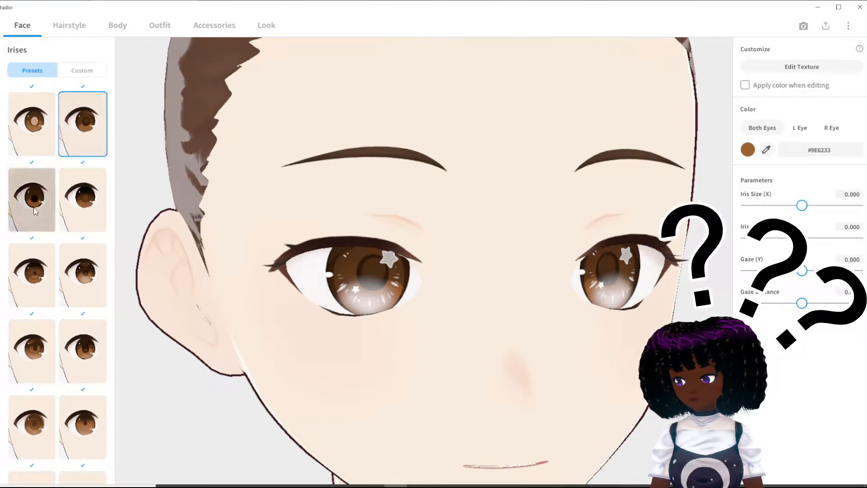
left_click(82, 210)
right_click_drag(315, 267, 310, 268)
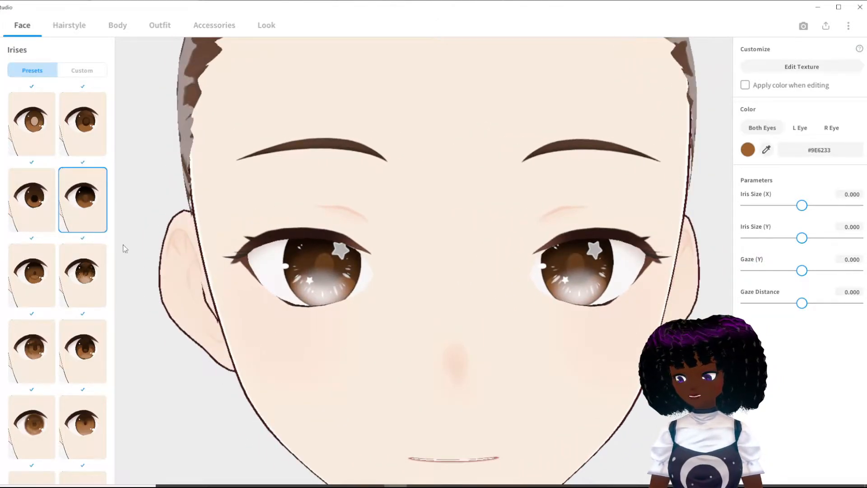
Step: Compare further iris presets on both eyes, from the speckled one to the lighter brown one with a small dark pupil
left_click(88, 287)
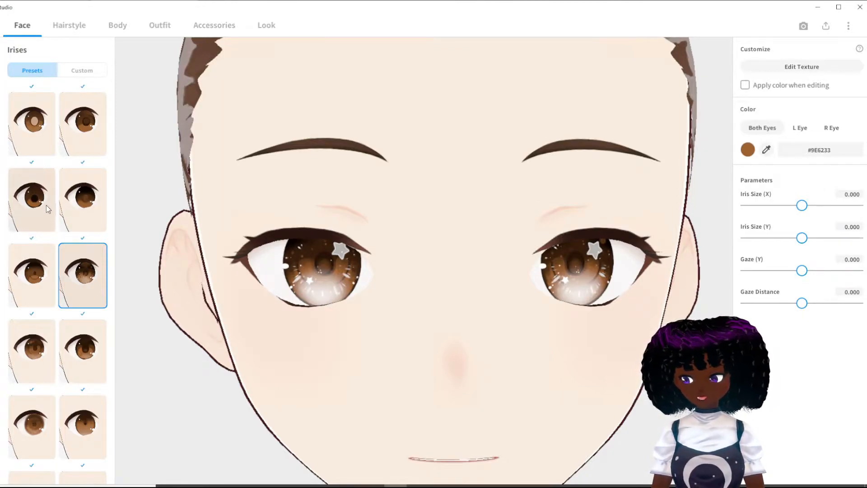
left_click(85, 218)
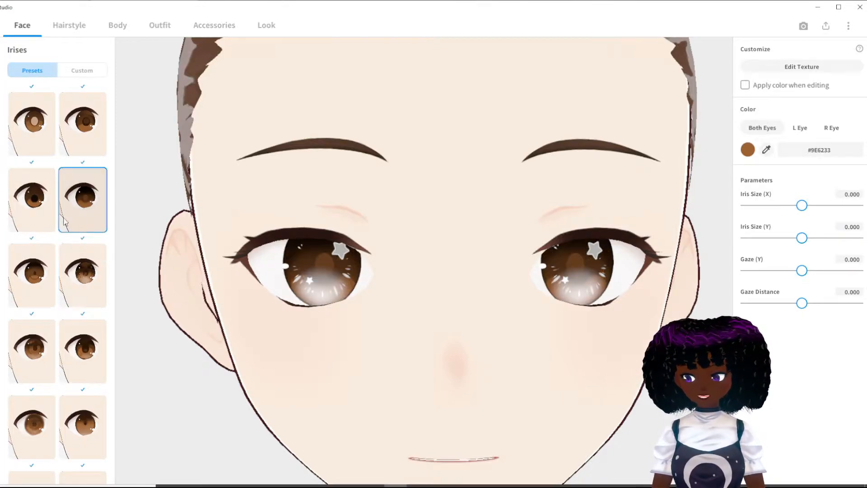
left_click(28, 294)
left_click(87, 299)
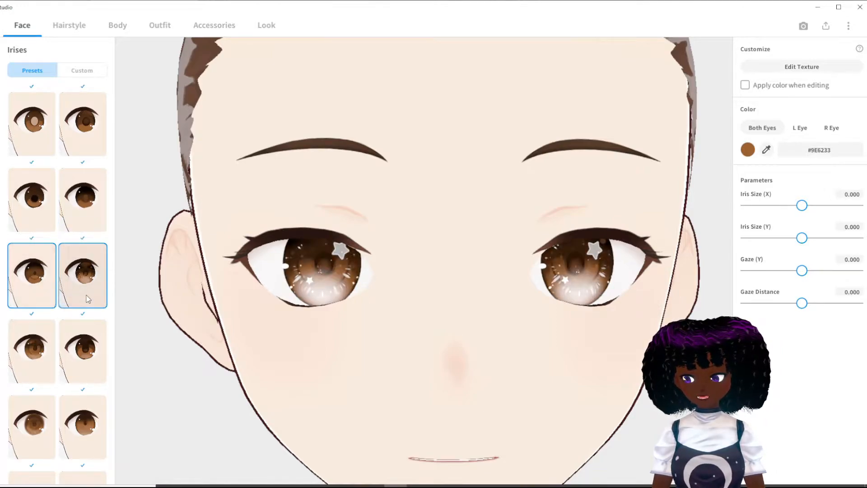
left_click(84, 345)
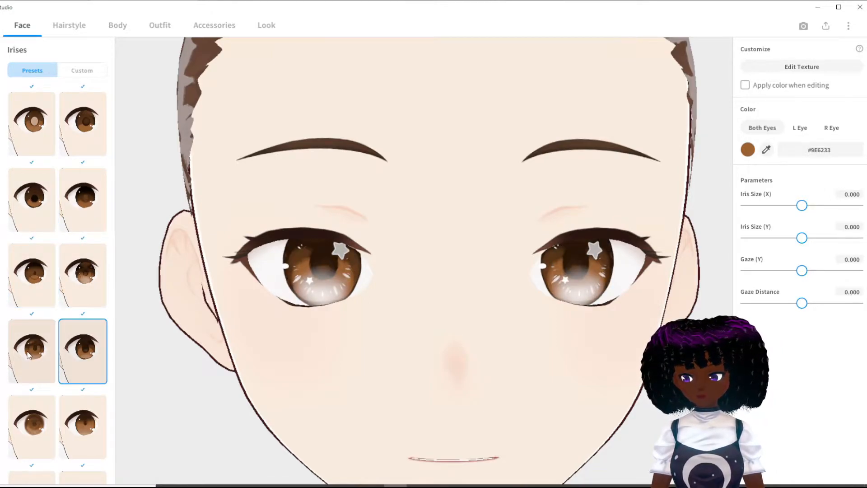
left_click(28, 354)
left_click(63, 429)
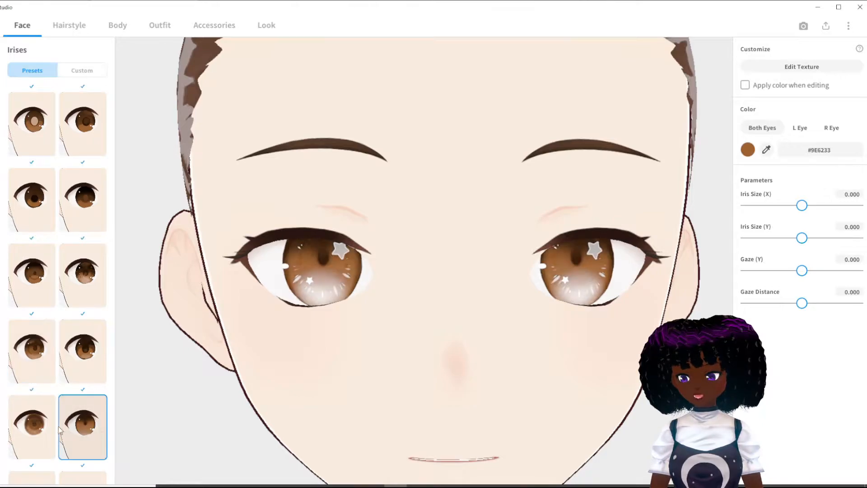
Step: Try the soft-edged iris preset, revisit the darker ones, and switch back to the speckled iris
left_click(18, 421)
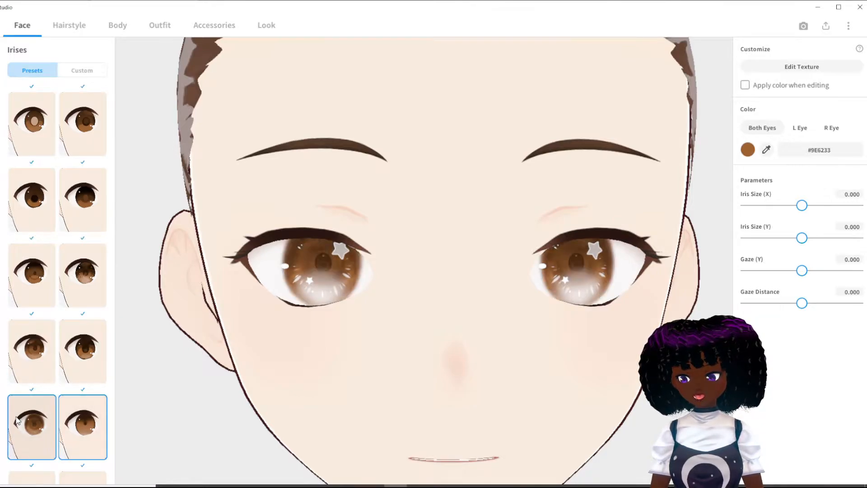
left_click(26, 371)
left_click(96, 356)
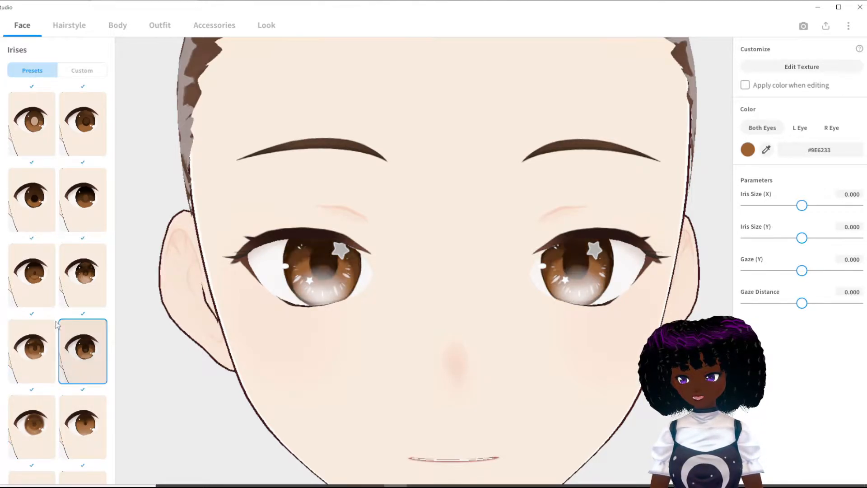
left_click(51, 346)
left_click(45, 276)
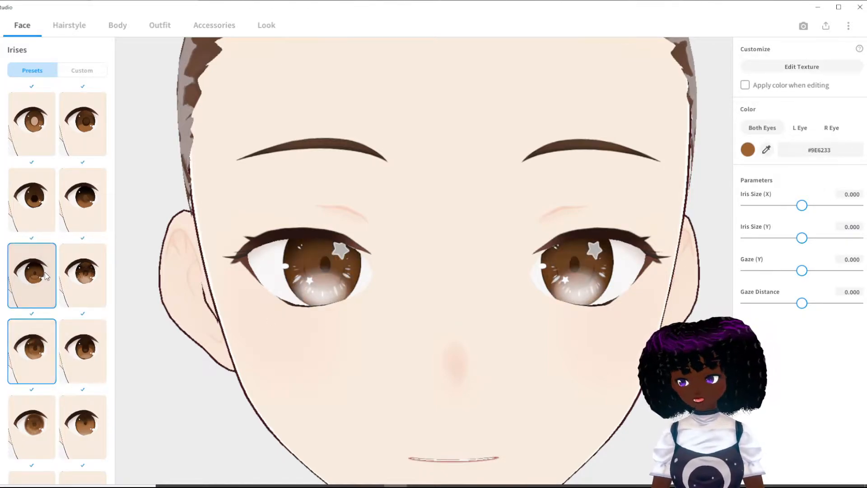
left_click(82, 273)
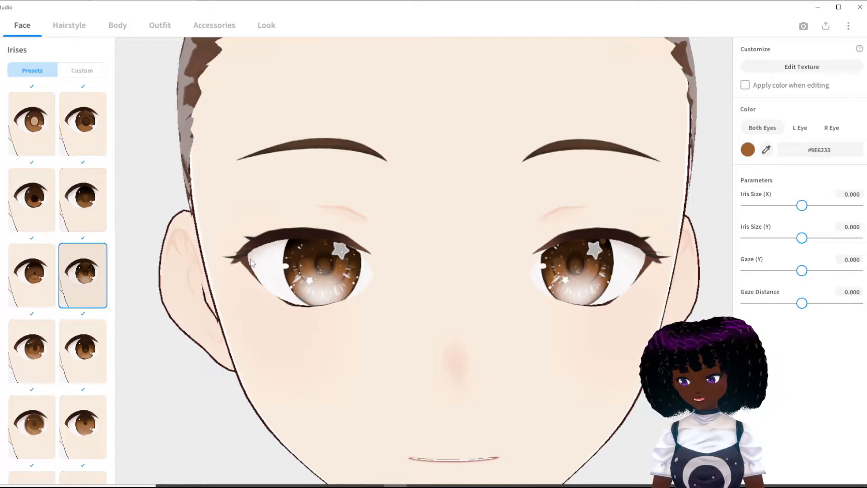
Step: Try the flat brown iris preset without a pupil and the iris preset with a solid black pupil
scroll(90, 429, "down", 3)
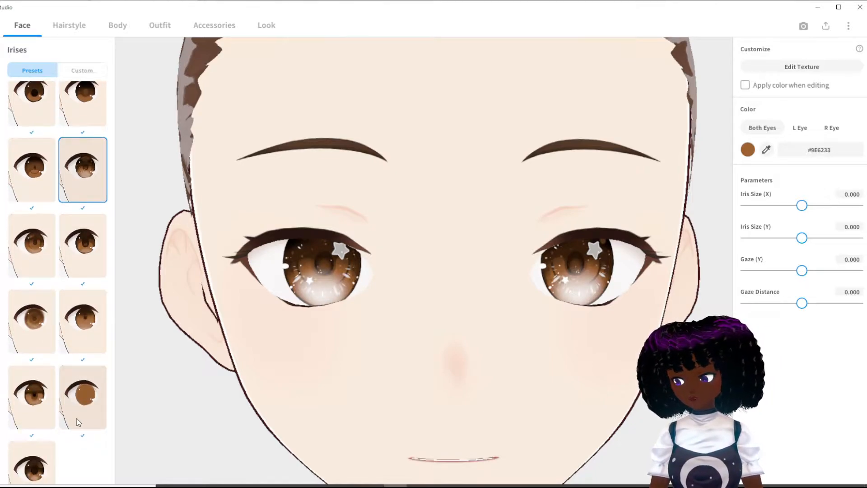
left_click(92, 401)
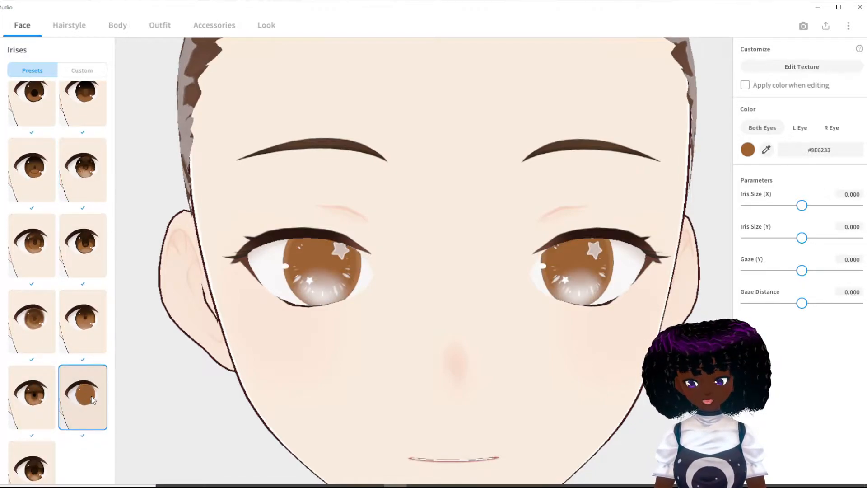
scroll(67, 271, "up", 2)
left_click(32, 164)
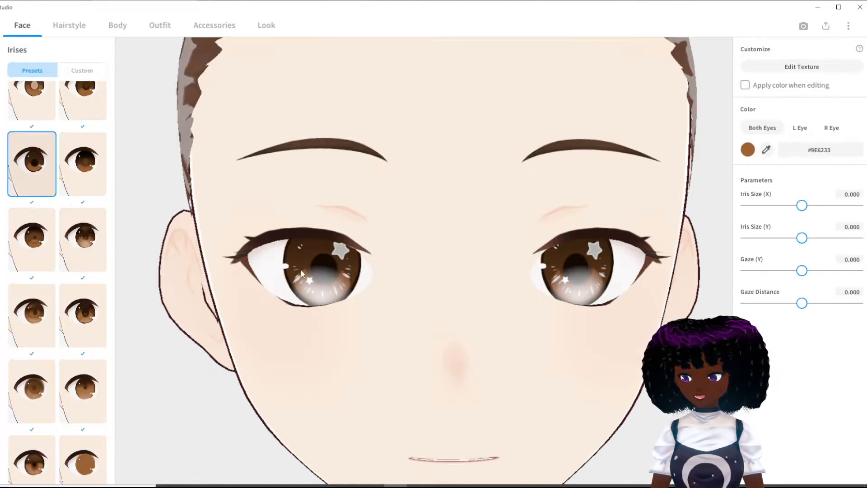
Step: Try various eye highlight presets on the model, including soft gradient, round dot and vertical slit highlights
left_click(1, 108)
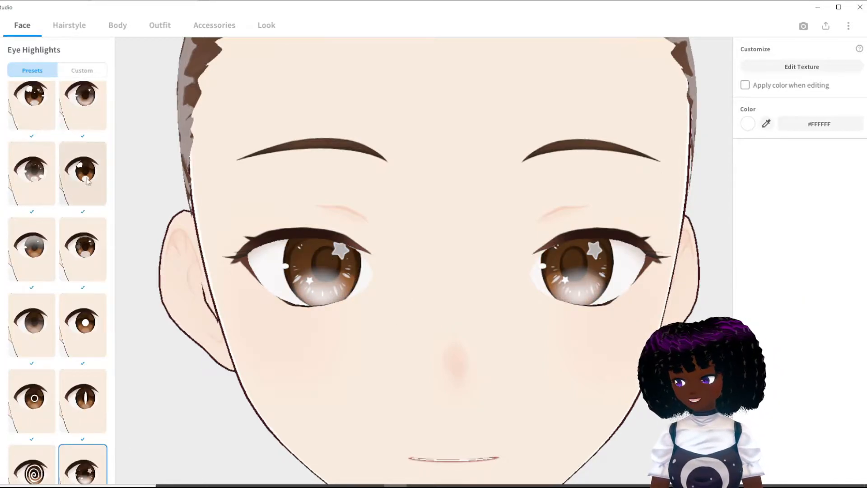
left_click(88, 111)
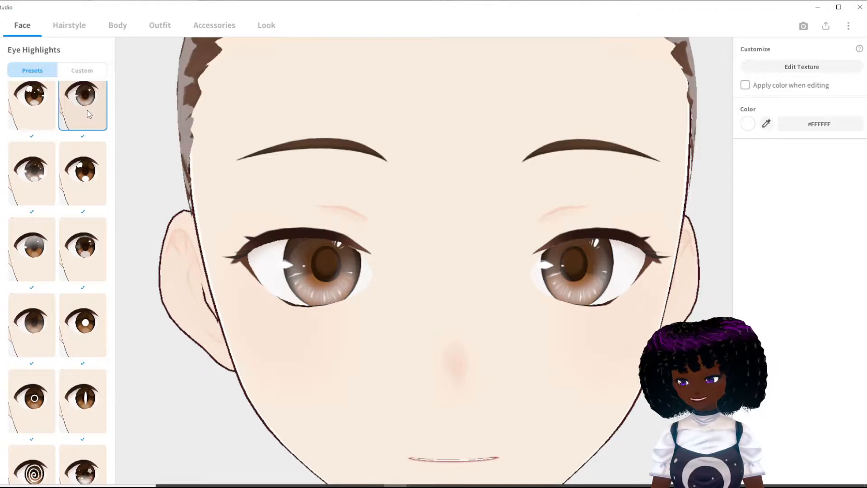
left_click(42, 180)
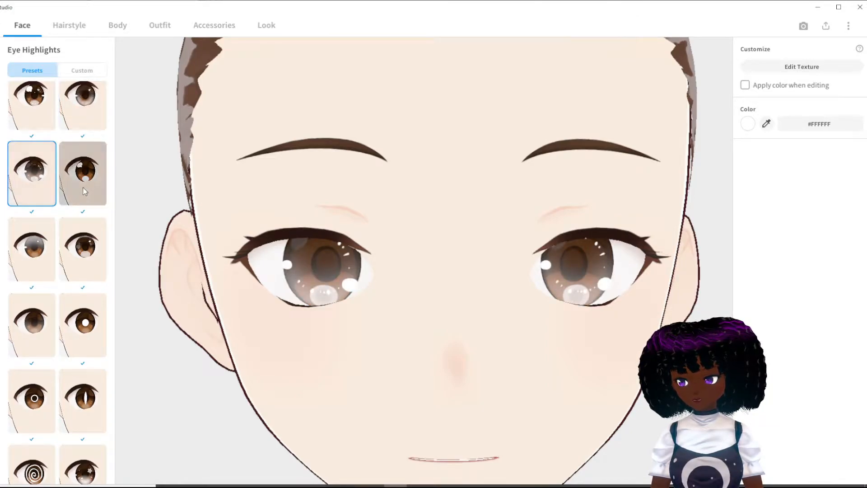
left_click(83, 188)
left_click(30, 256)
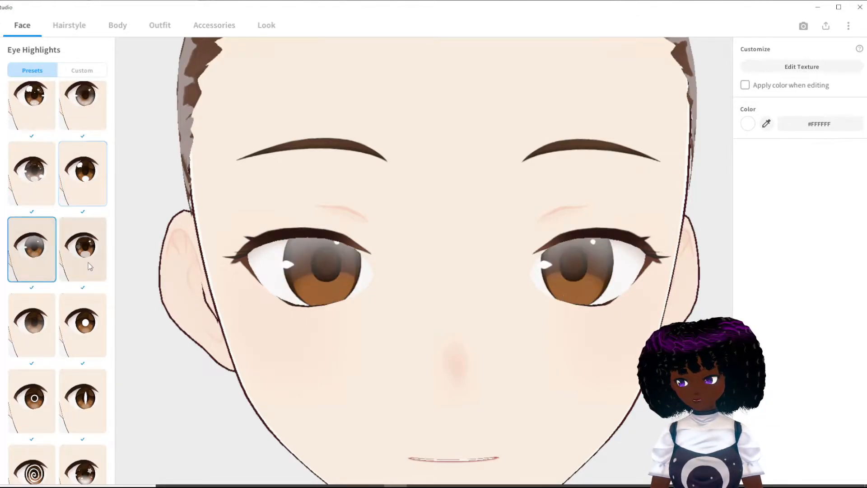
left_click(88, 262)
left_click(85, 322)
left_click(51, 328)
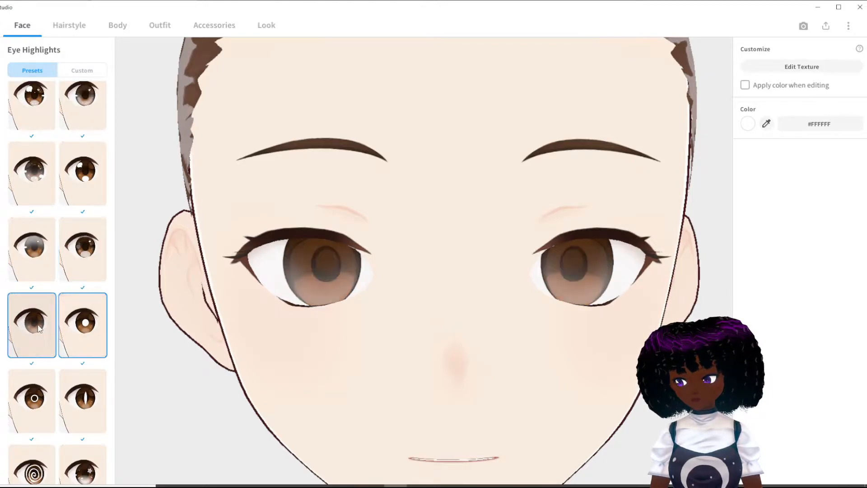
left_click(84, 379)
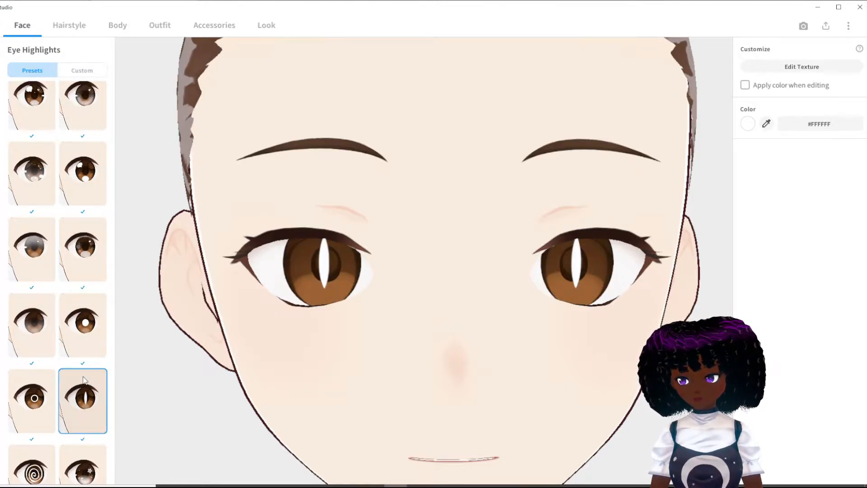
Step: Compare the heart, four-petal flower and four-pointed star eye highlights, and apply the four-pointed star
scroll(74, 411, "down", 2)
left_click(81, 408)
scroll(80, 408, "down", 1)
left_click(75, 461)
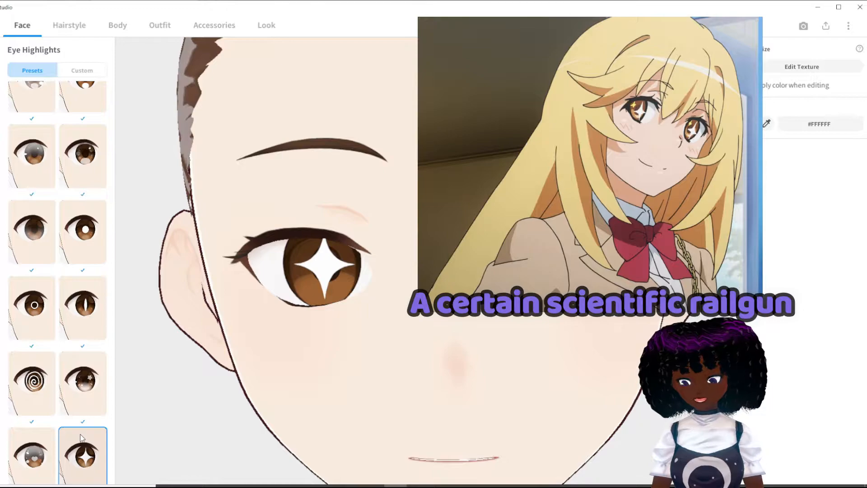
left_click(32, 454)
scroll(48, 421, "down", 1)
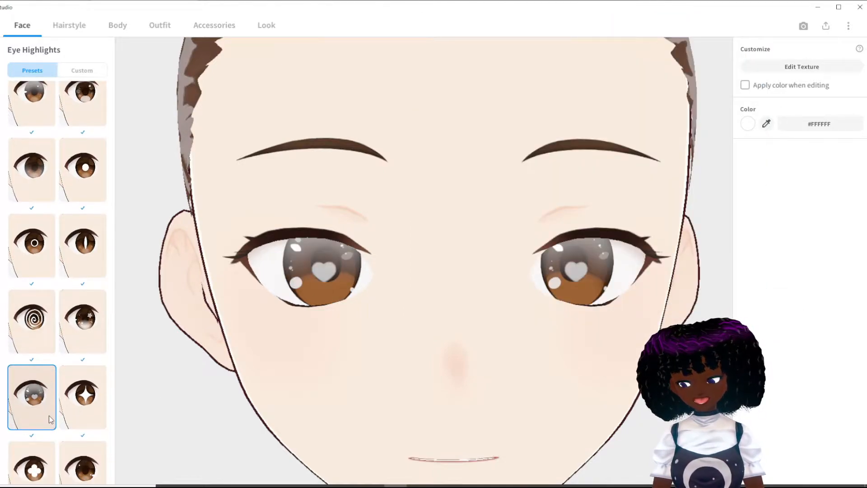
left_click(50, 449)
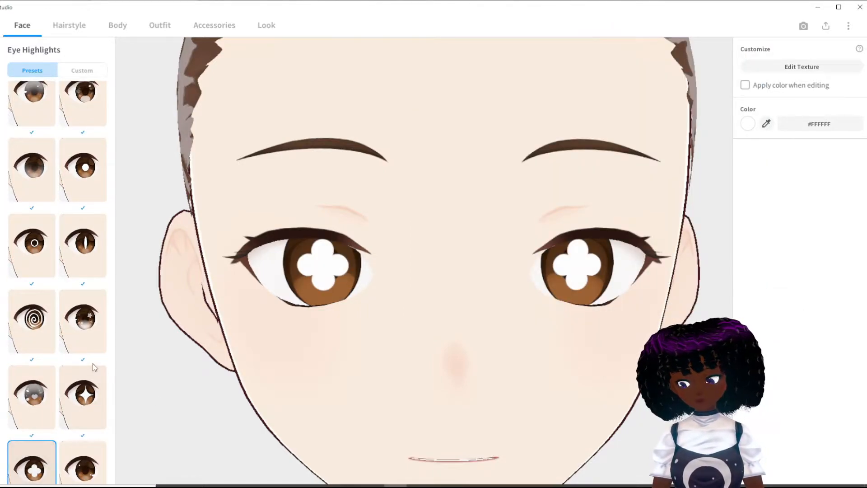
left_click(90, 401)
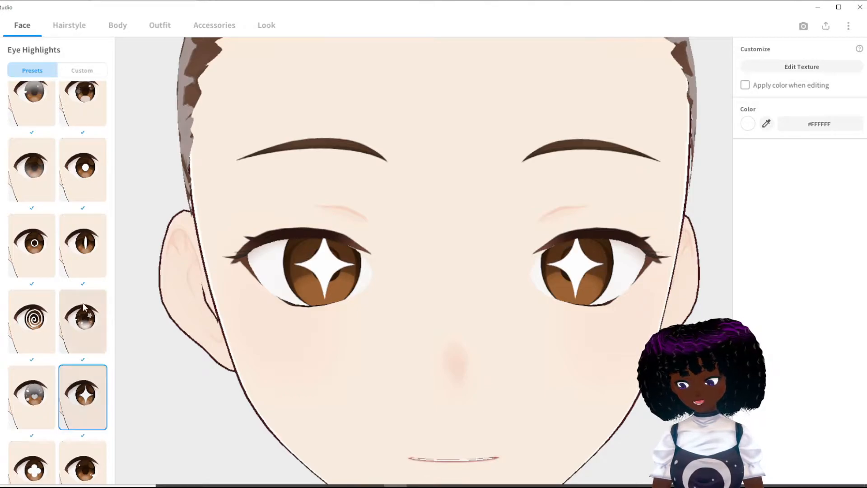
scroll(83, 310, "up", 4)
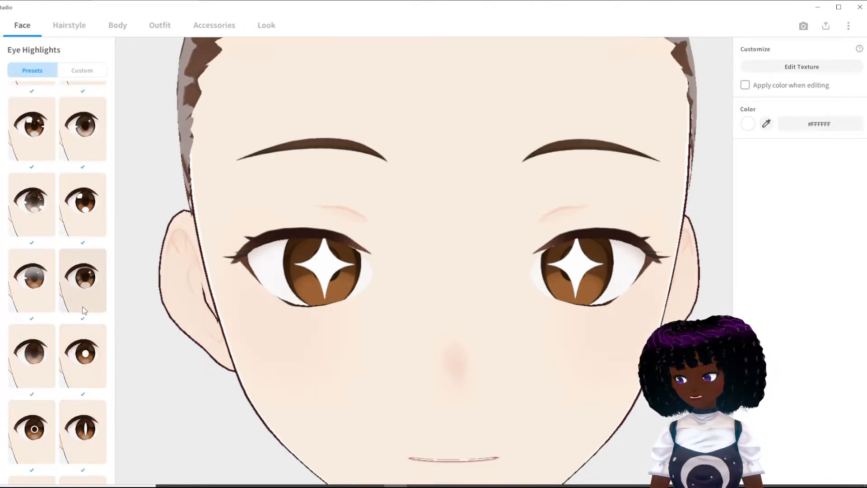
scroll(83, 310, "up", 2)
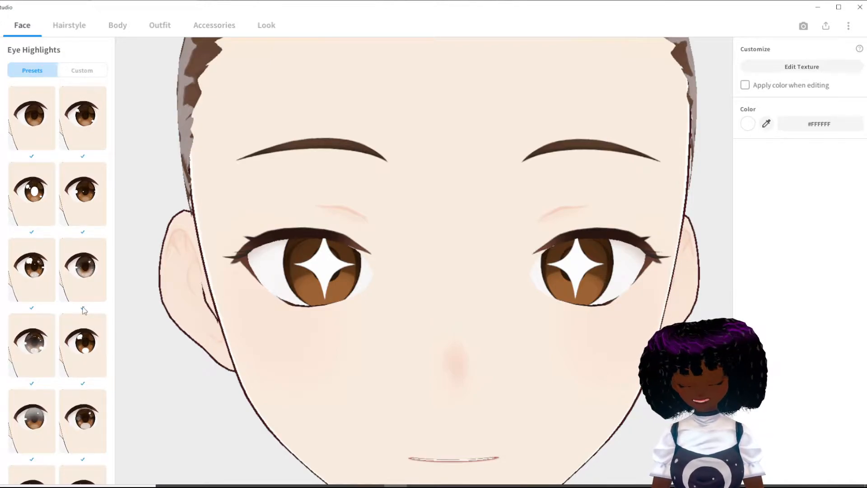
Step: Apply the soft gradient eye highlight preset and set its colour to magenta #EA15EA
left_click(88, 284)
left_click(748, 123)
left_click_drag(736, 156, 746, 157)
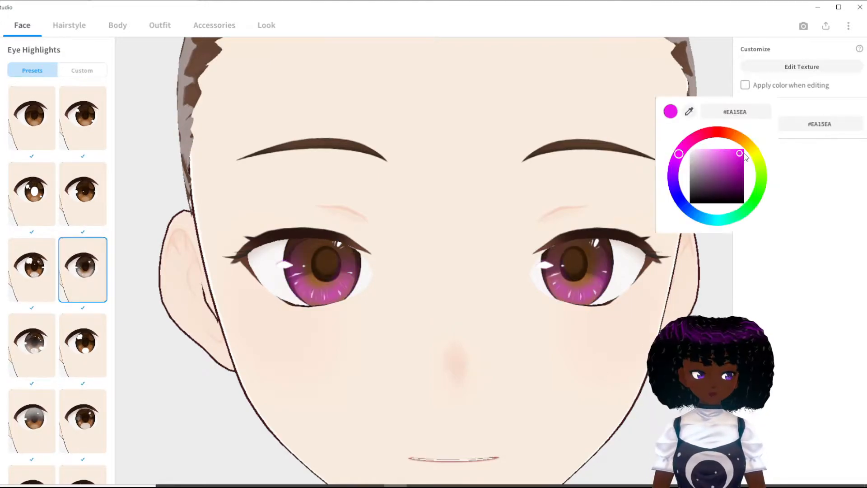
Step: Recolour the irises of both eyes to deep purple #5F17AF
left_click(1, 96)
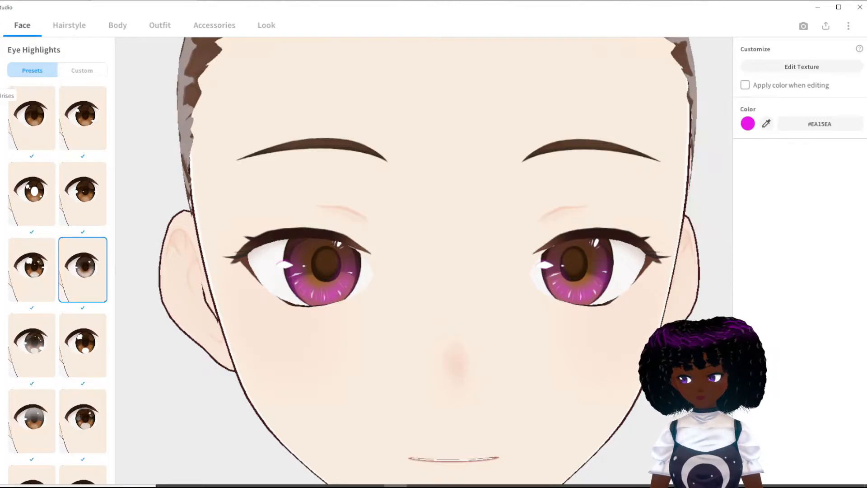
left_click(748, 149)
left_click_drag(673, 188, 671, 192)
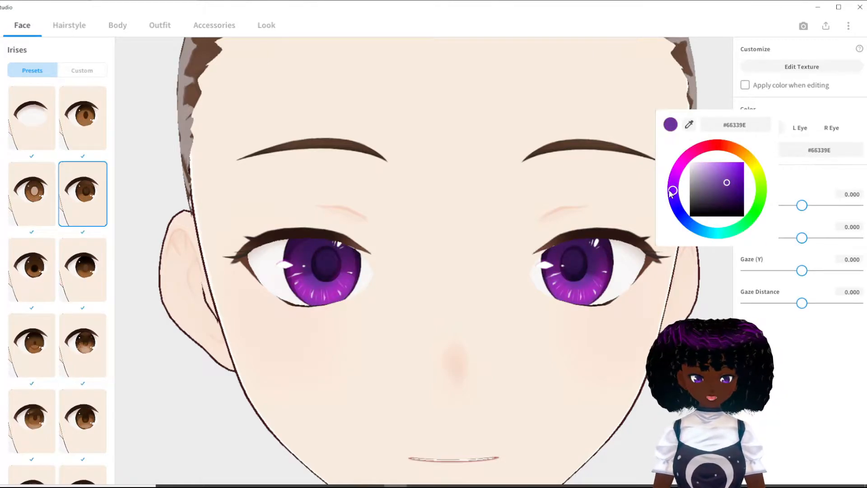
left_click(737, 179)
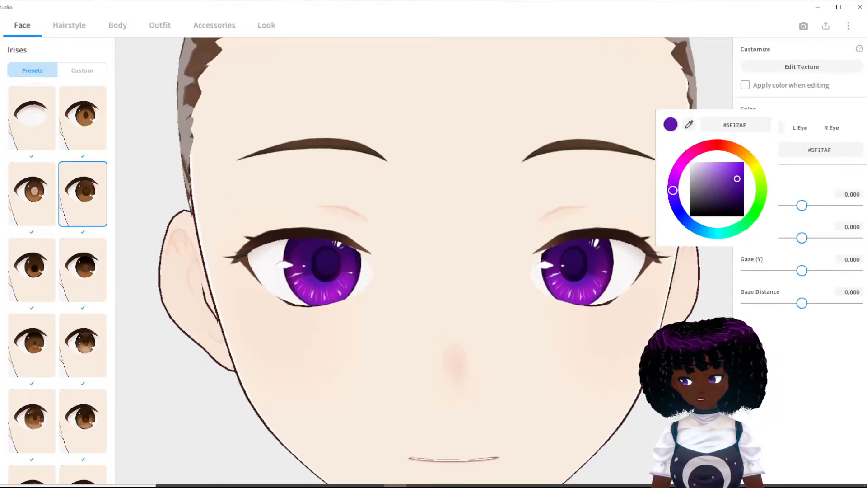
Step: Compare the three sclera presets on the face, from close up and farther away, and apply the lightly shaded second one
left_click(0, 140)
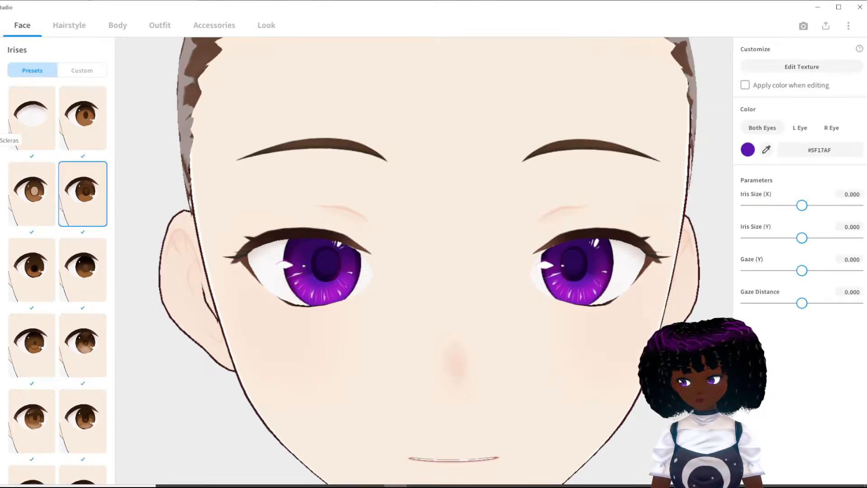
left_click(1, 140)
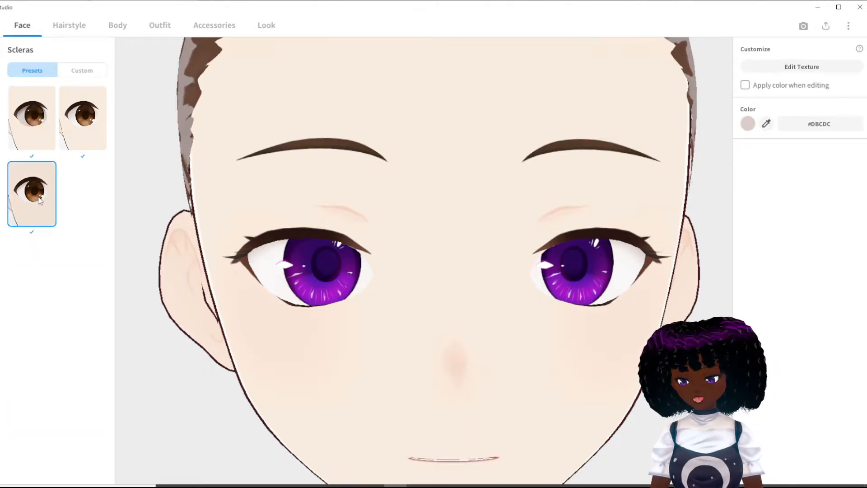
left_click(34, 134)
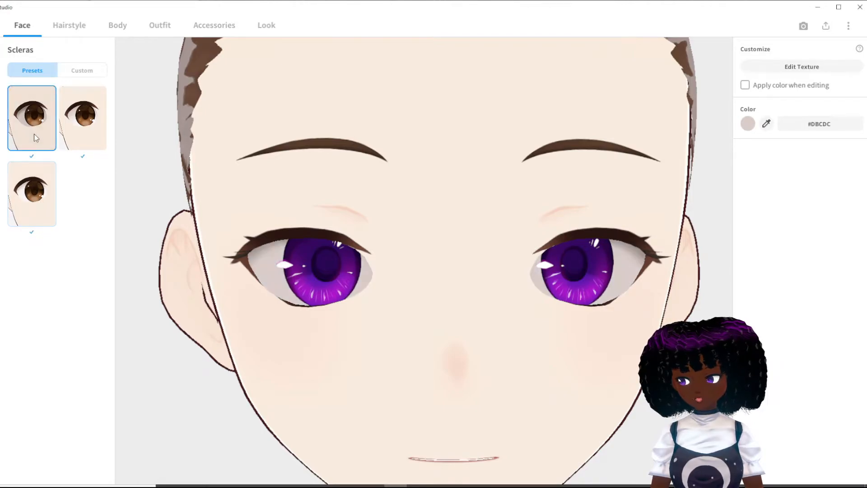
scroll(435, 321, "down", 5)
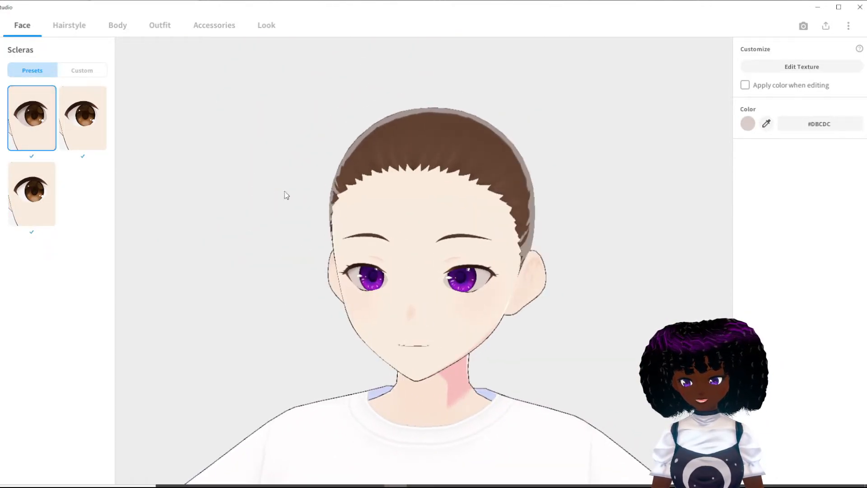
left_click(70, 135)
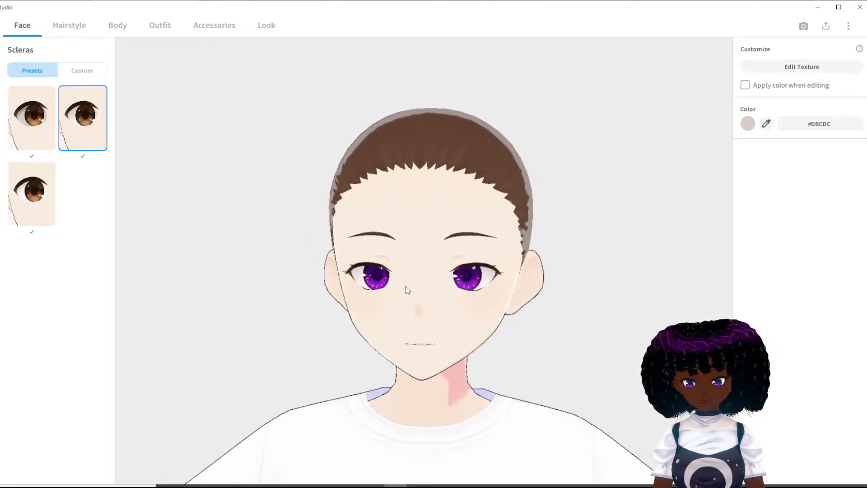
scroll(397, 288, "up", 5)
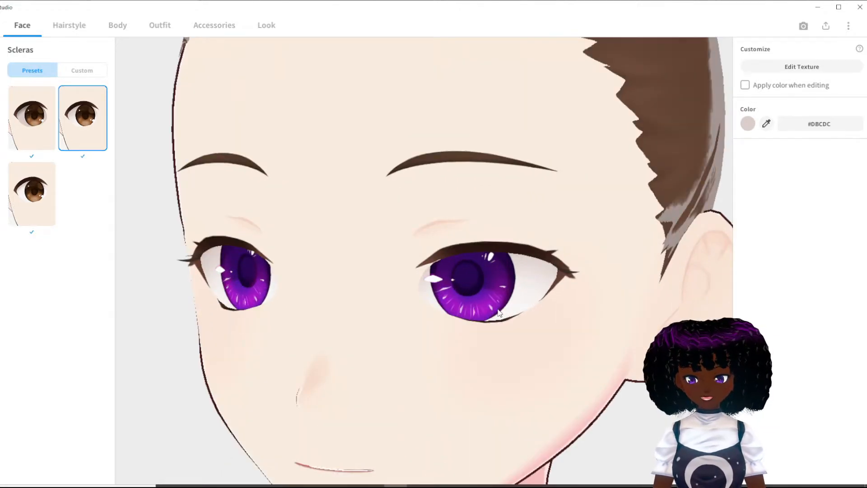
left_click(33, 198)
left_click(77, 113)
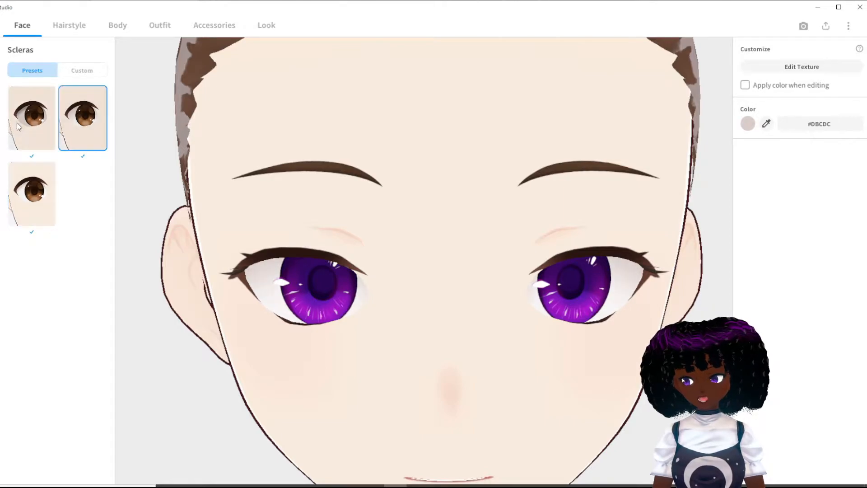
Step: Try the first eyebrow presets, including blank, thin, thick flat, short round and thick arched brows
left_click(2, 163)
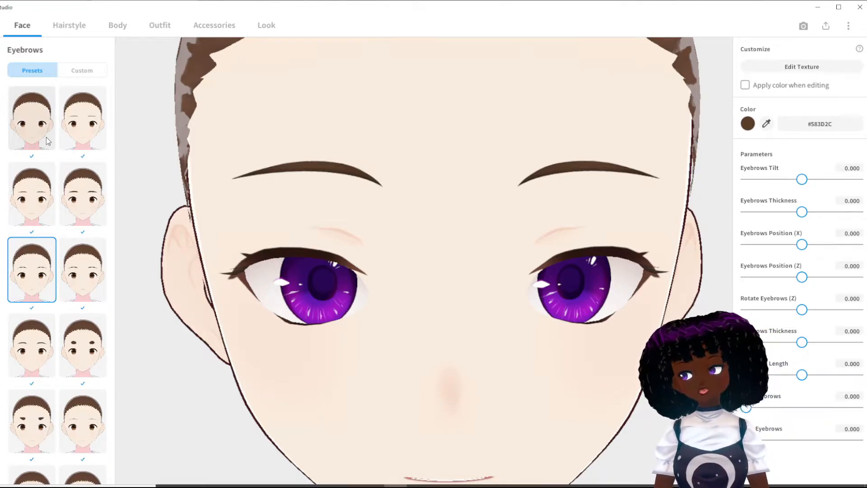
left_click(48, 142)
left_click(81, 129)
left_click(66, 202)
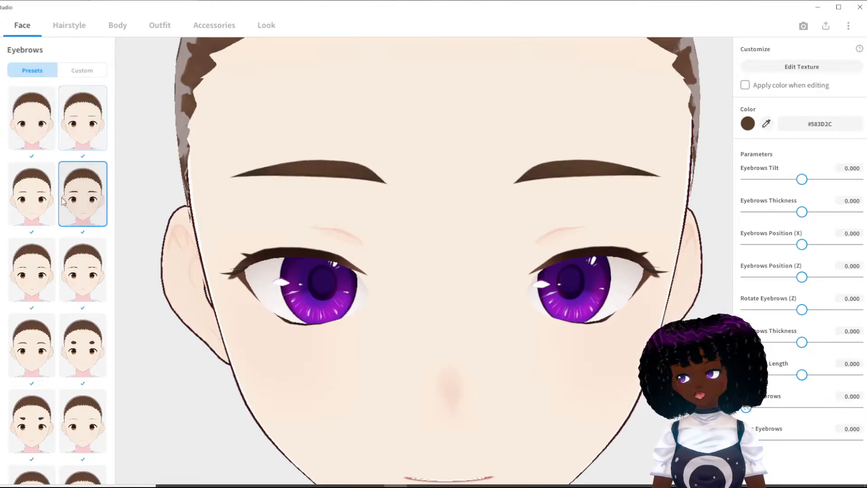
left_click(32, 198)
left_click(31, 271)
left_click(91, 280)
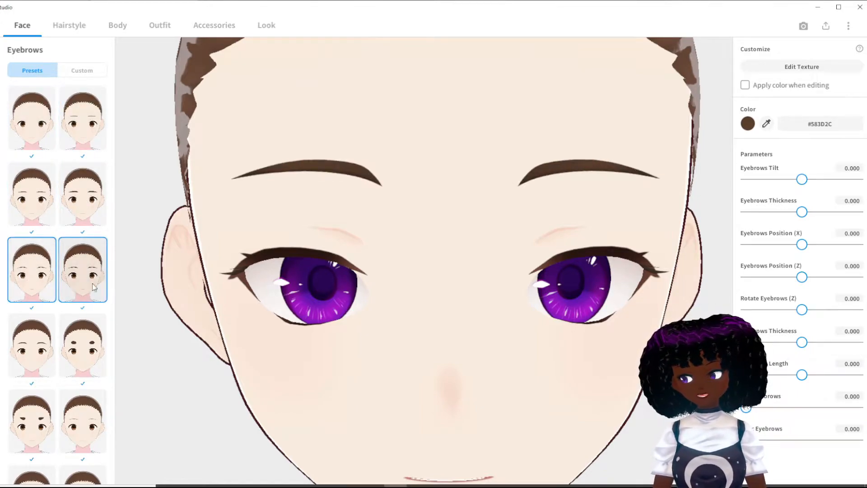
left_click(91, 348)
left_click(19, 336)
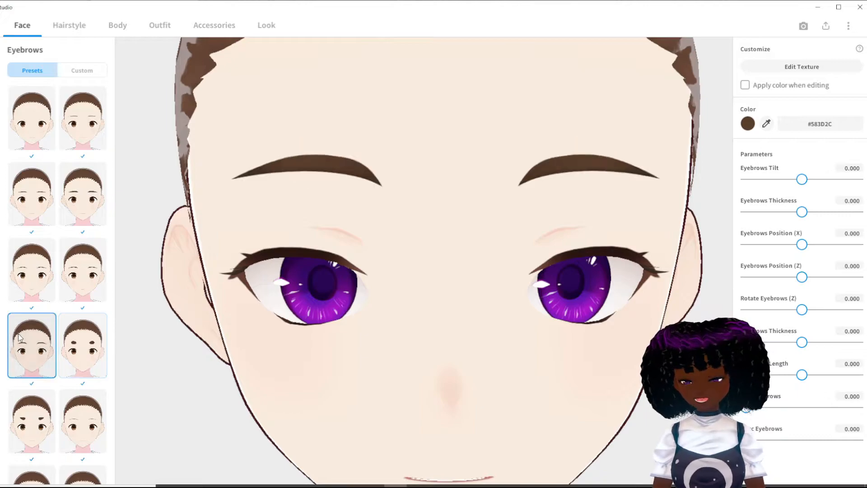
Step: Try the short thick, thin arched, angry slanted, worried and short arched eyebrow presets
scroll(19, 336, "down", 1)
left_click(28, 339)
left_click(94, 352)
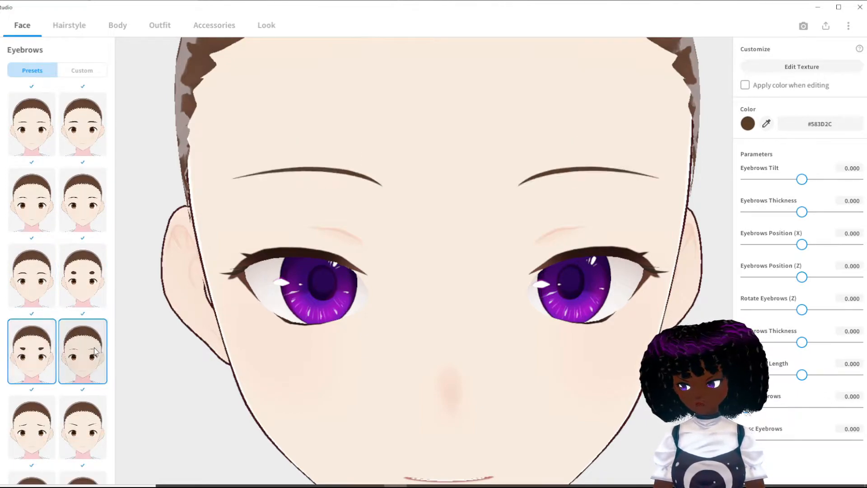
scroll(94, 348, "down", 1)
left_click(94, 350)
left_click(11, 361)
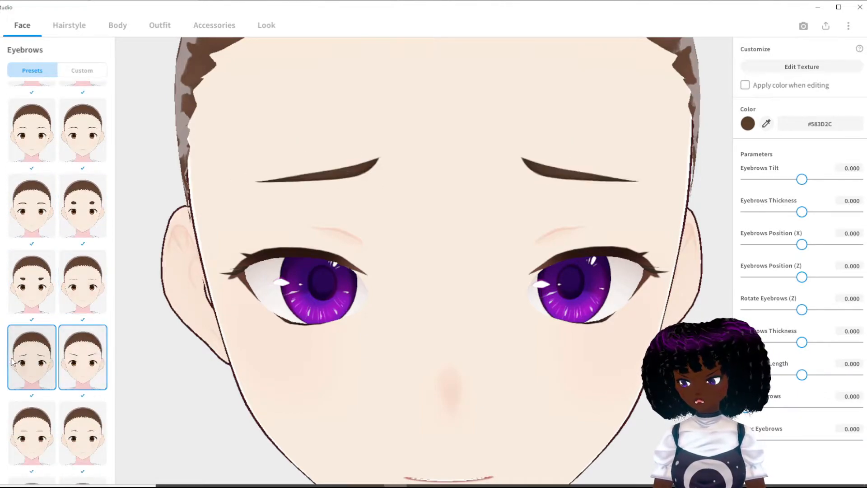
scroll(52, 354, "down", 1)
left_click(84, 350)
left_click(45, 347)
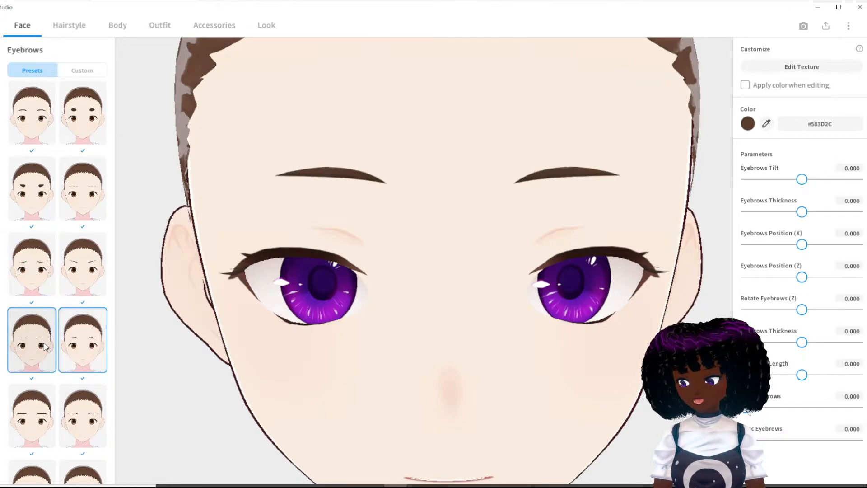
Step: Try the broad flat eyebrows and the feathered presets, both sharply slanted and arched
scroll(50, 355, "down", 1)
left_click(82, 361)
left_click(45, 373)
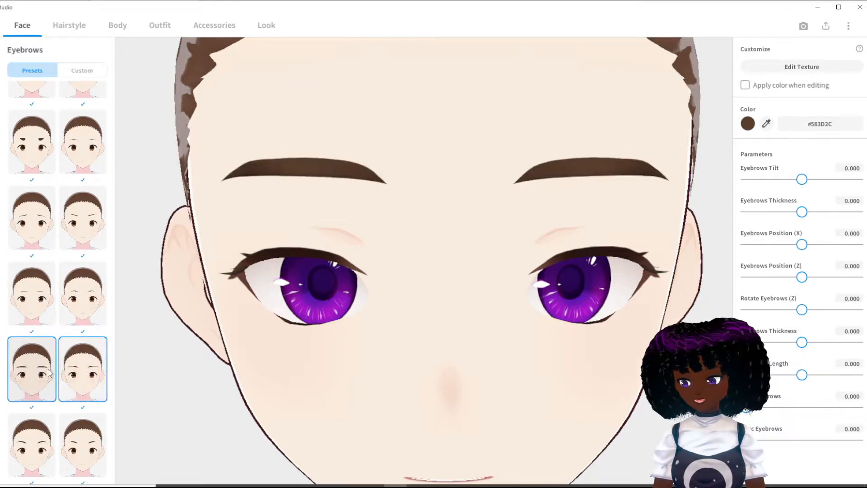
scroll(45, 373, "down", 1)
left_click(45, 375)
left_click(99, 374)
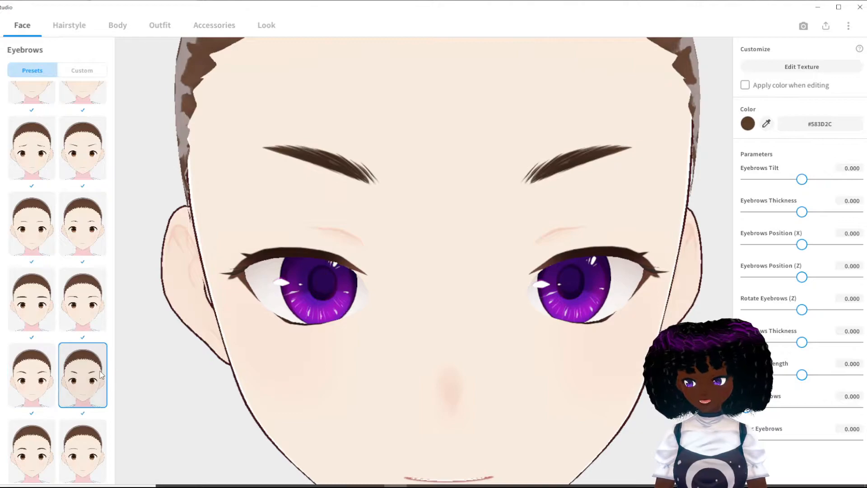
left_click(36, 392)
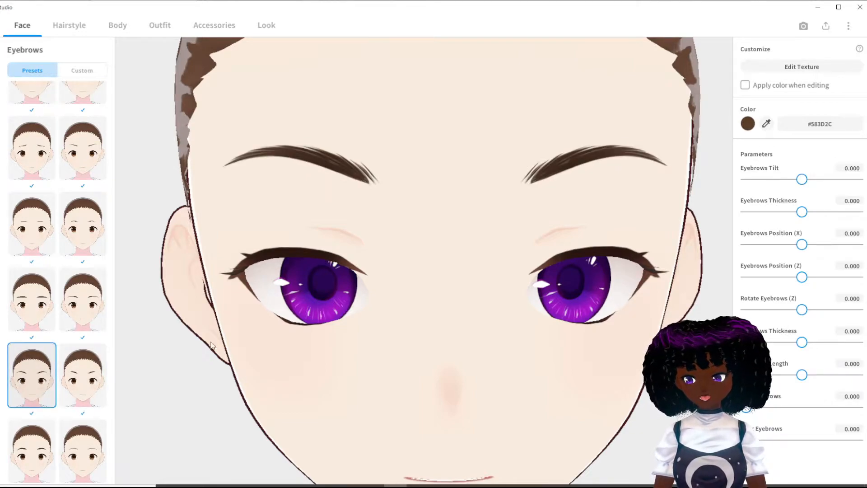
Step: View the thick curved eyebrows on the whole head, try the remaining presets, and apply the slim arched pair
scroll(81, 402, "down", 1)
left_click(34, 402)
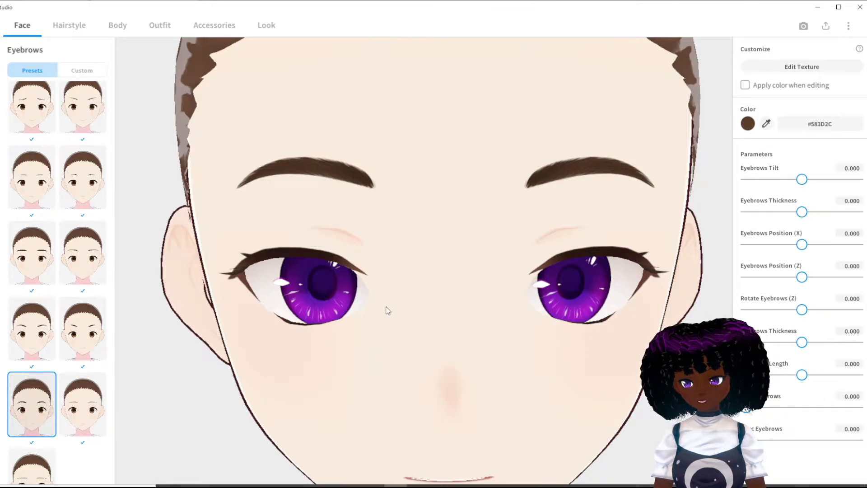
scroll(387, 311, "down", 5)
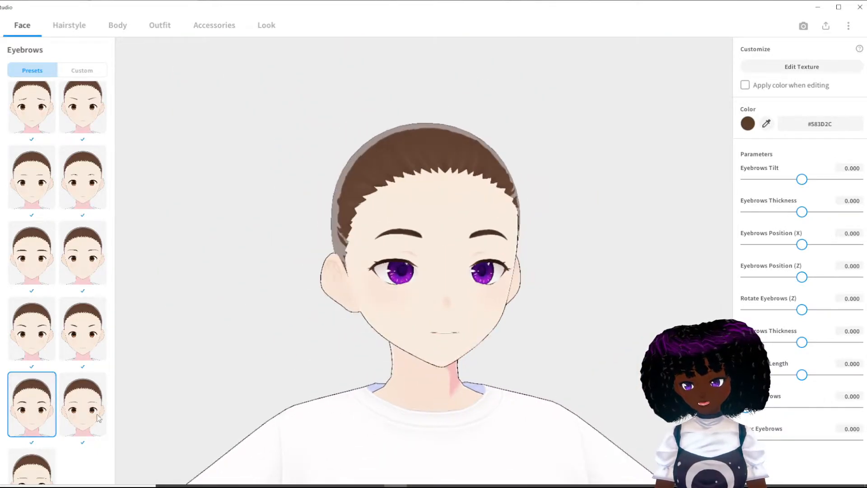
left_click(96, 393)
left_click(36, 466)
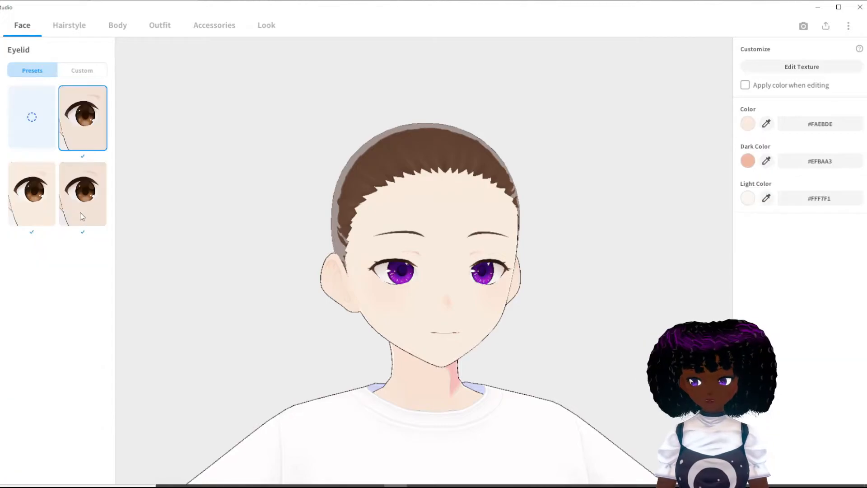
Step: Compare the eyelid crease presets close up and apply the short, soft crease from the third preset
left_click(80, 212)
left_click(39, 203)
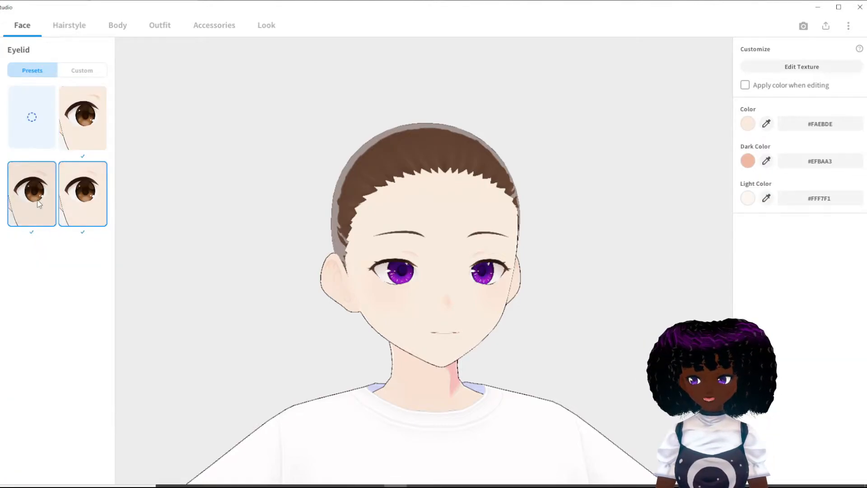
scroll(388, 248, "up", 5)
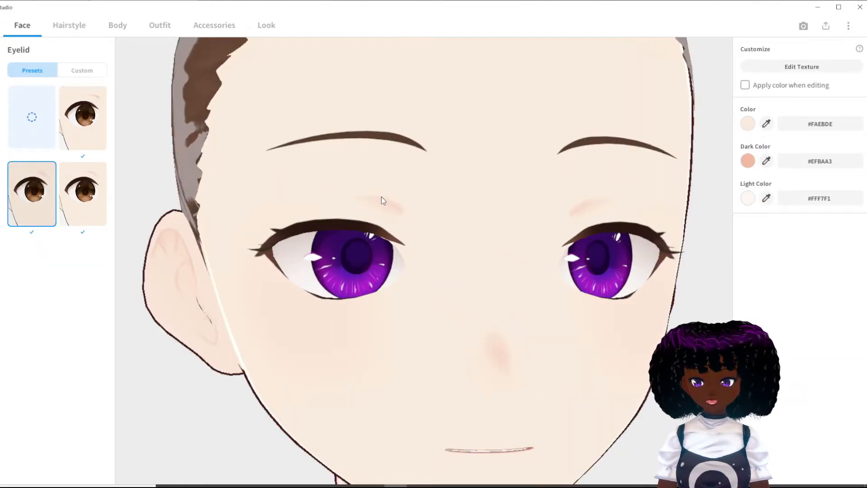
left_click(85, 201)
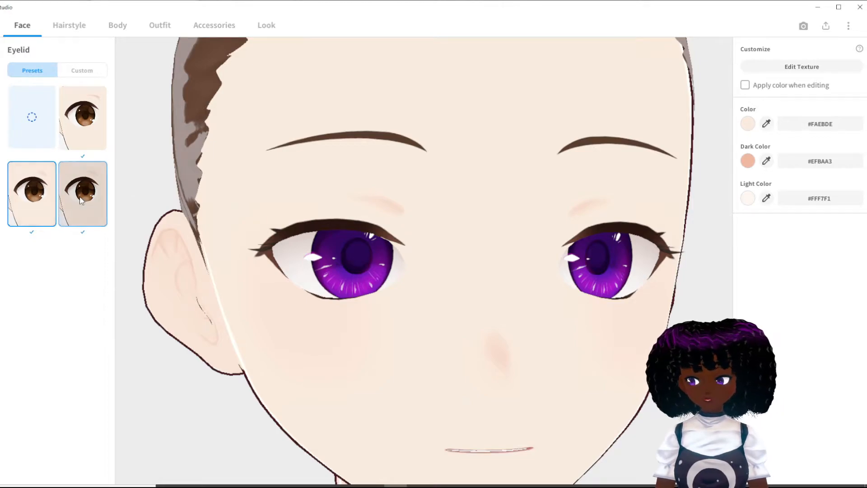
left_click(78, 118)
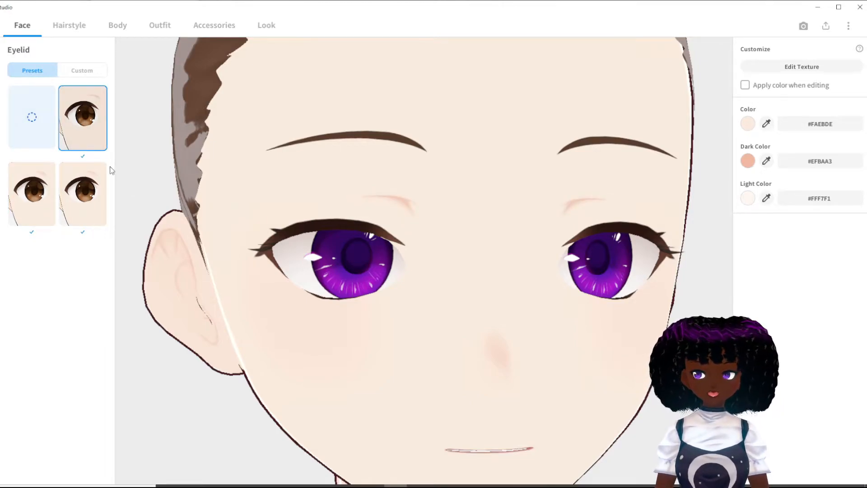
left_click(33, 203)
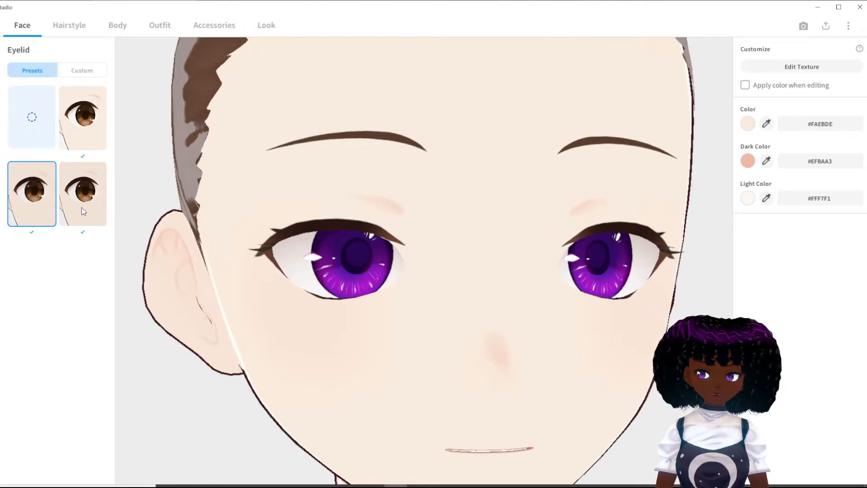
Step: Compare eyeliner presets, including the heavy-lashed, thin and scalloped shapes, and apply a plain smooth one
left_click(1, 207)
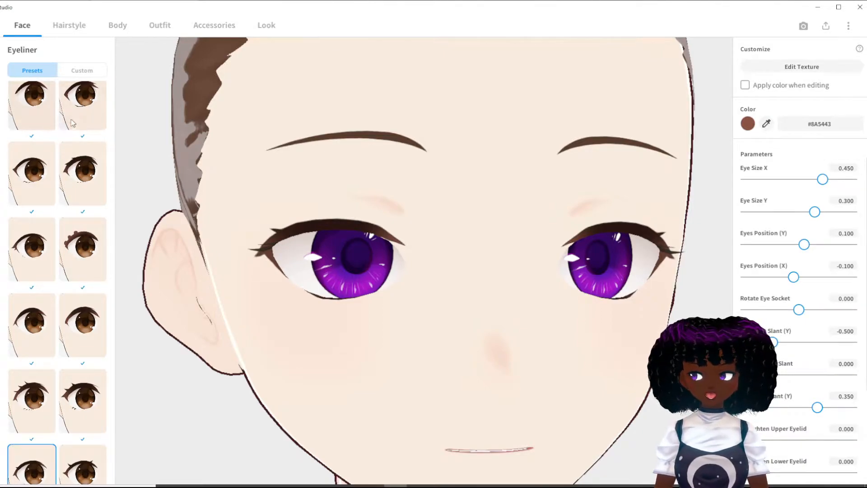
left_click(81, 110)
left_click(81, 189)
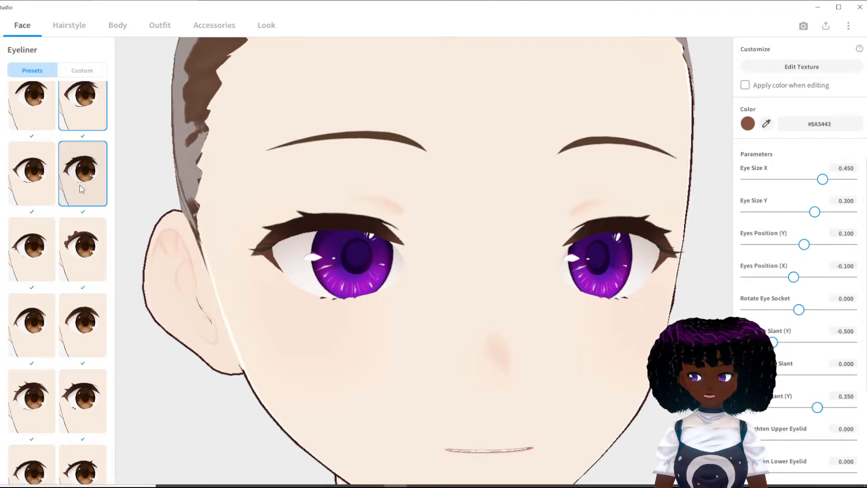
left_click(32, 190)
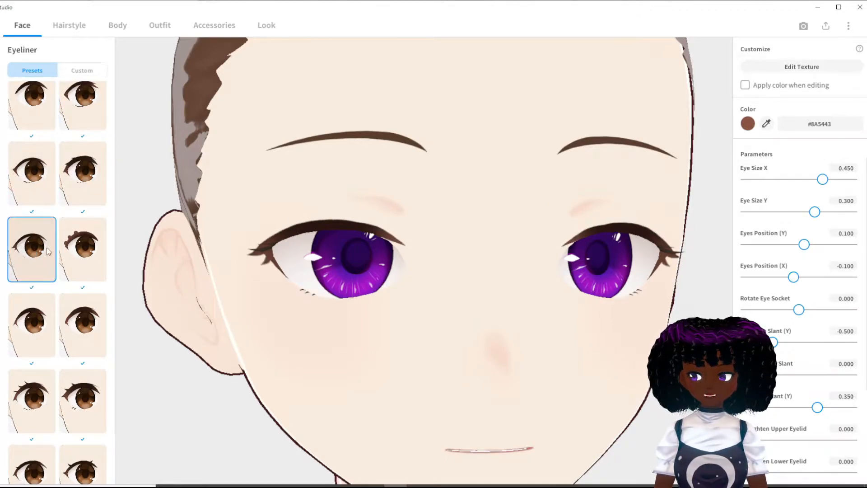
left_click(88, 254)
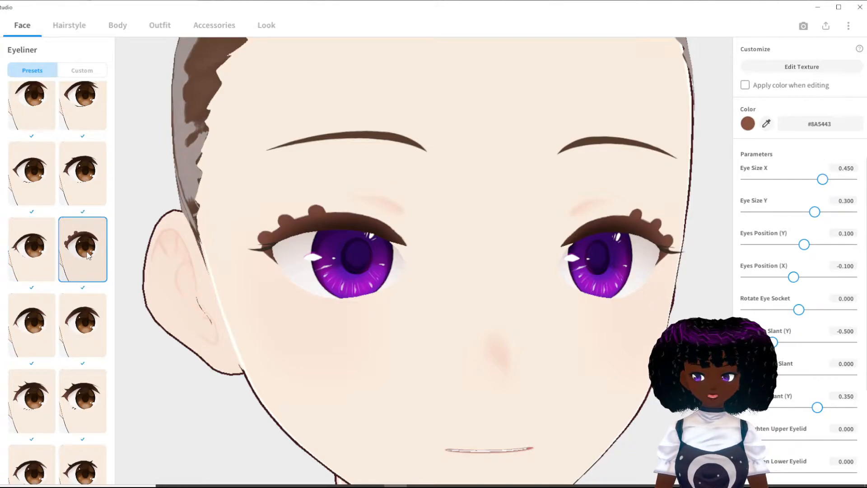
left_click(94, 333)
left_click(42, 335)
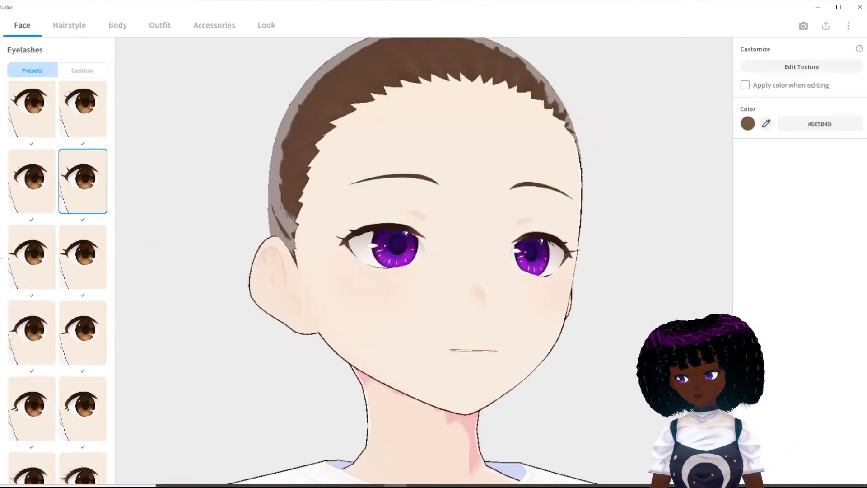
Step: Open the nose presets and try the empty one and those in the first two rows, up to the soft shaded nose
left_click(1, 258)
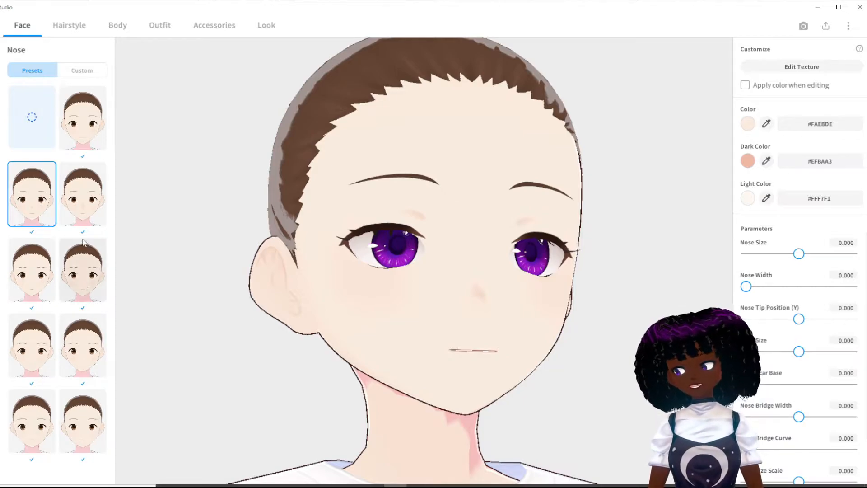
left_click(83, 118)
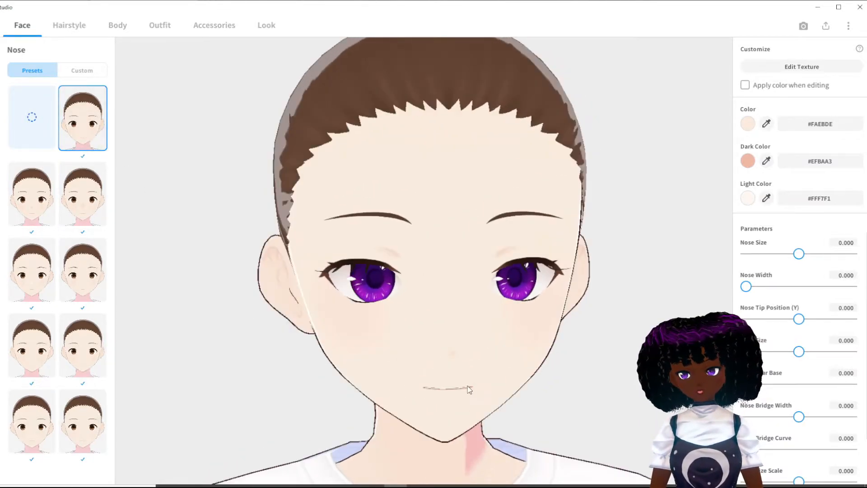
left_click(42, 109)
left_click(77, 126)
left_click(28, 192)
left_click(75, 206)
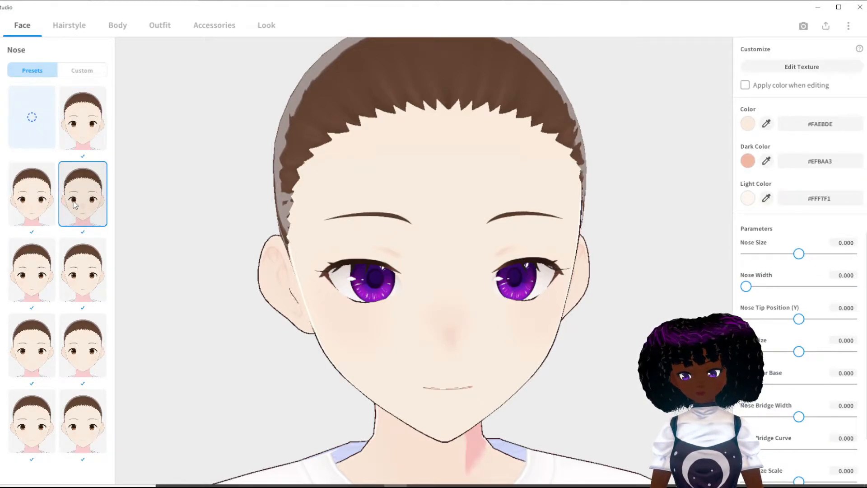
Step: Try the nose presets in the lower rows, including the round highlight, the narrow vertical highlight and the short thin line
left_click(39, 289)
left_click_drag(331, 299, 301, 294)
left_click(79, 278)
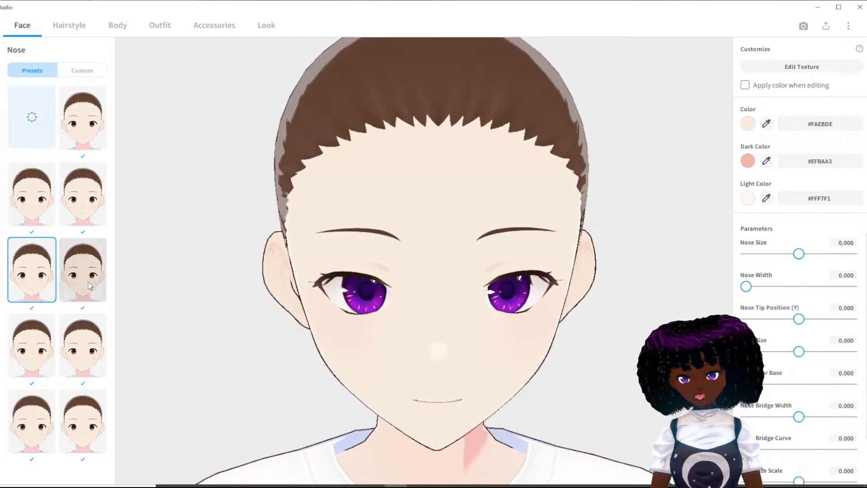
left_click(40, 343)
left_click(88, 360)
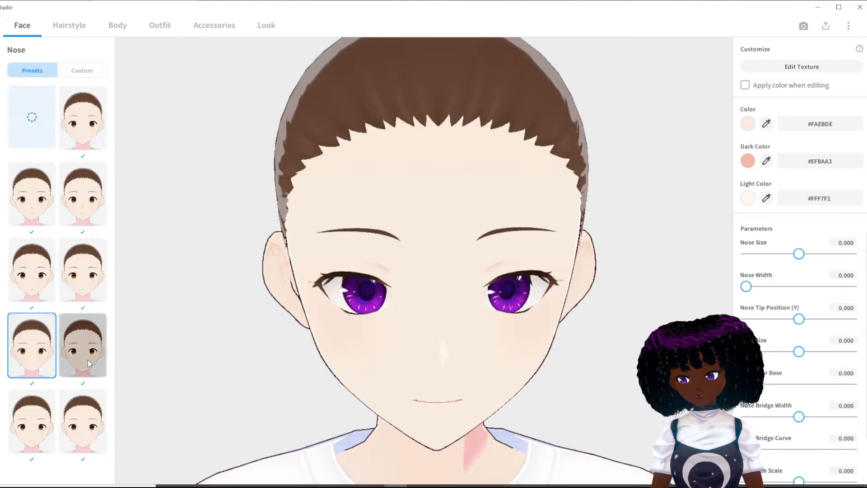
left_click(33, 421)
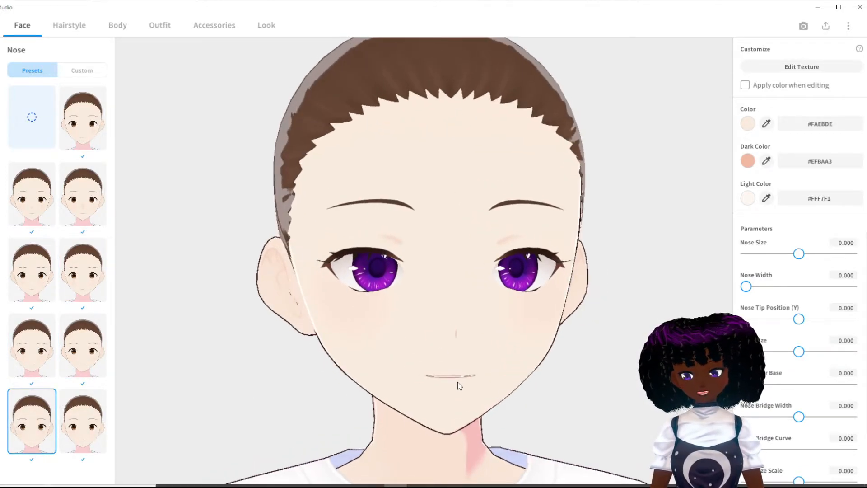
Step: Compare the pink-shaded, thin-line and highlight noses, and apply the preset combining a highlight with a soft shadow
left_click(87, 437)
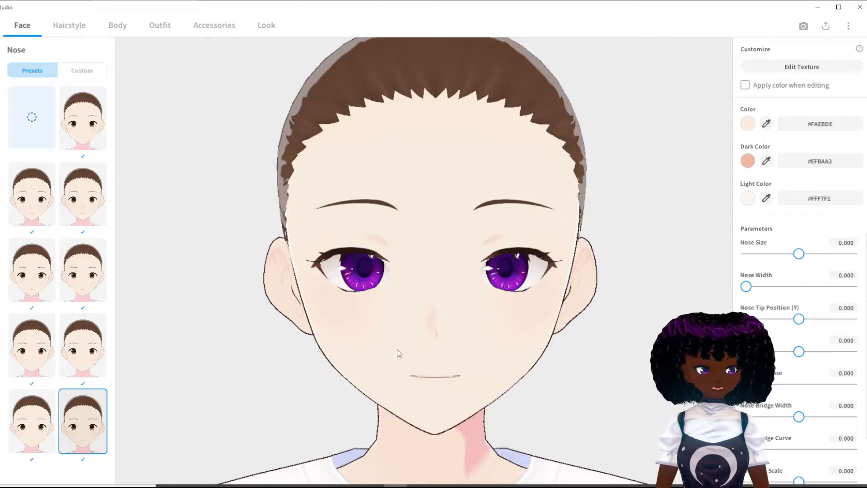
left_click(24, 428)
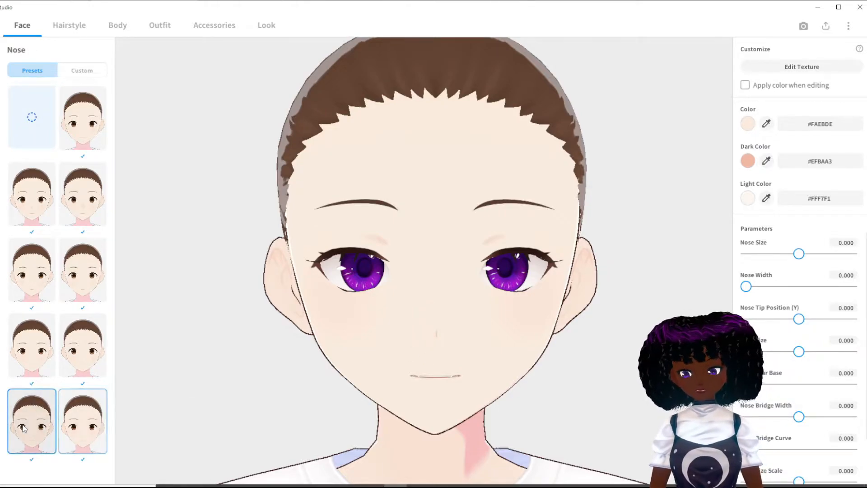
left_click(34, 360)
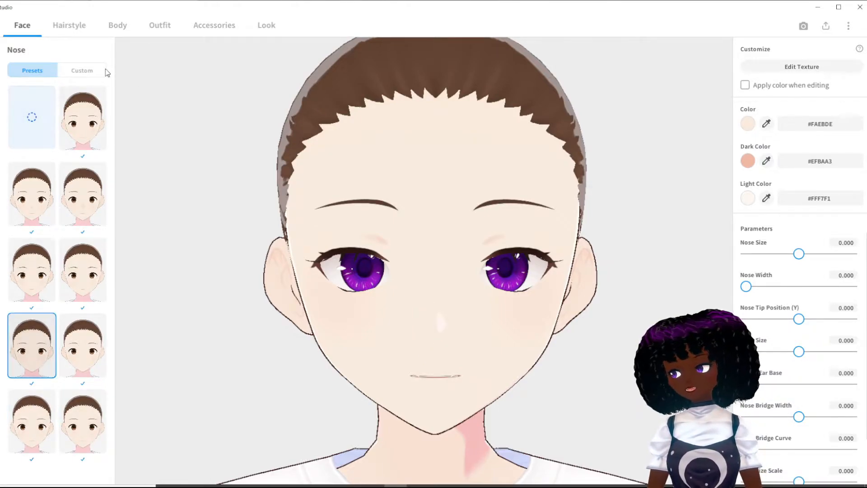
left_click(78, 338)
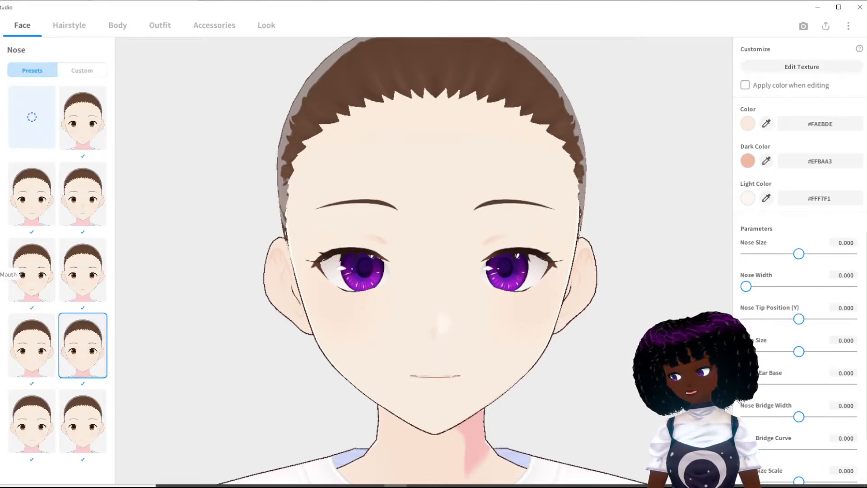
Step: View the mouth presets, and try face paint presets such as the line across the face and the reddened eyes
left_click(1, 273)
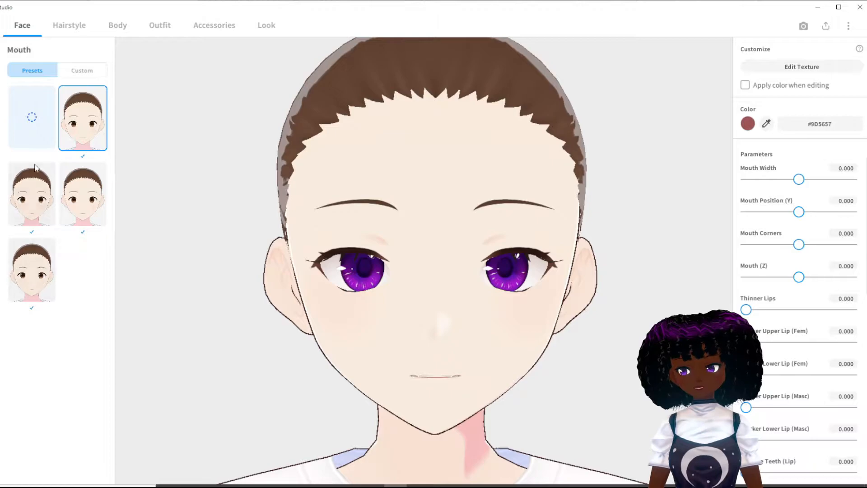
left_click(2, 252)
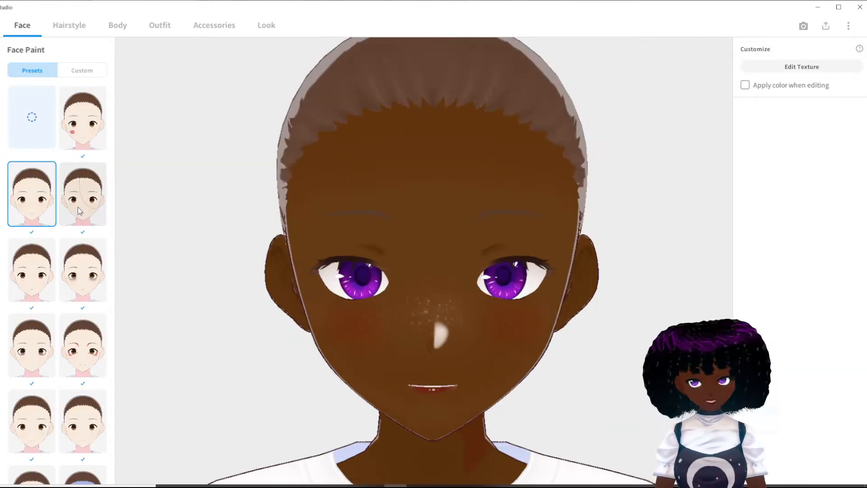
left_click(83, 194)
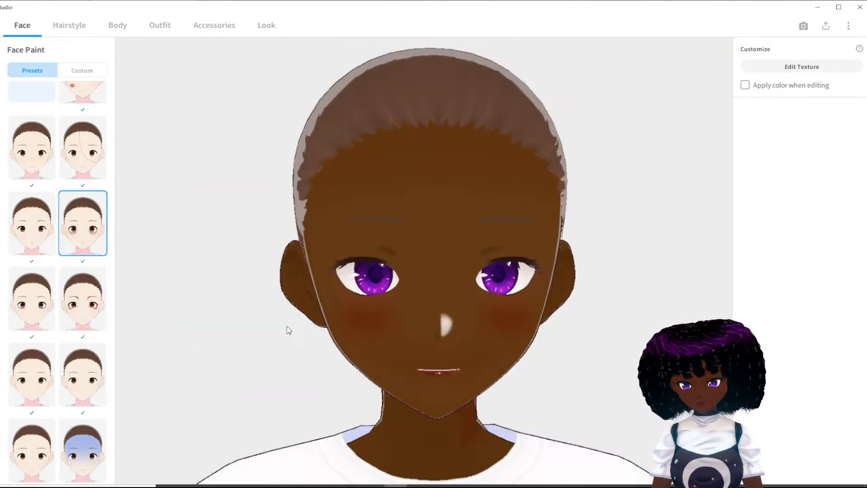
left_click(83, 298)
left_click(83, 375)
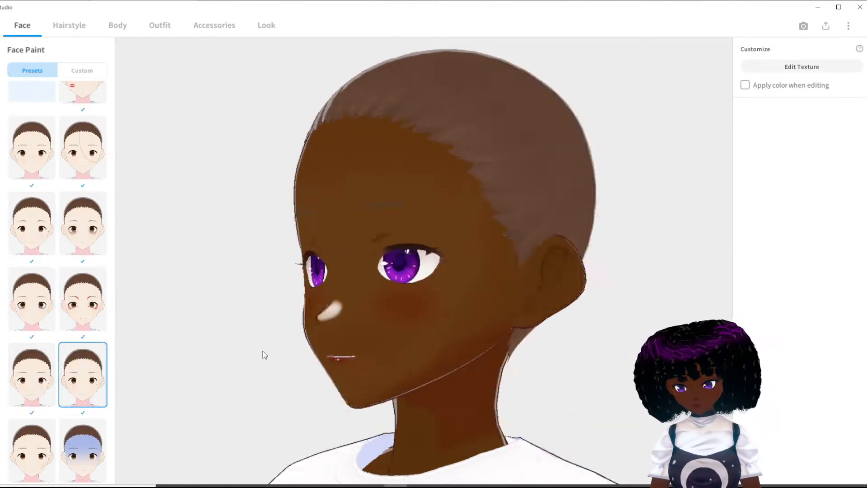
Step: Try the blue forehead shading, the subtle preset beside it and one from the row below as face paint
left_click(67, 456)
left_click(34, 451)
scroll(73, 430, "down", 3)
left_click(82, 387)
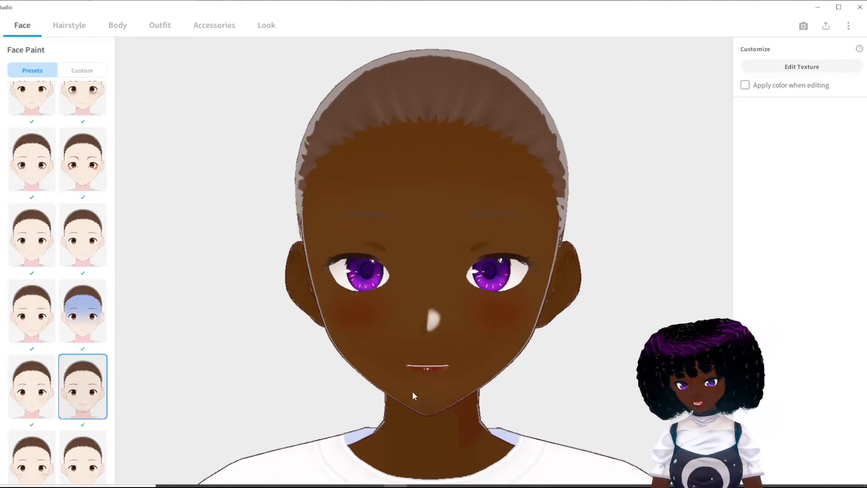
right_click_drag(405, 380, 491, 383)
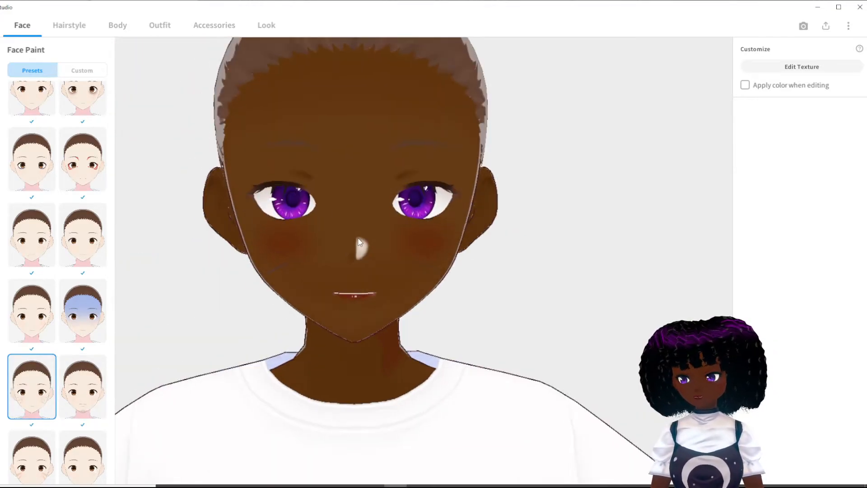
Step: Try the face paint presets further down the list, ending with the adhesive bandage on the cheek
scroll(50, 420, "down", 2)
left_click(38, 424)
left_click(79, 429)
right_click_drag(348, 389, 364, 401)
scroll(73, 429, "down", 1)
left_click(36, 466)
left_click(79, 466)
Step: Inspect the cheek bandage from several angles and swap it for a preset near the start of the face paint list
right_click_drag(298, 361, 420, 337)
scroll(363, 287, "up", 5)
scroll(322, 334, "down", 4)
right_click_drag(323, 335, 217, 325)
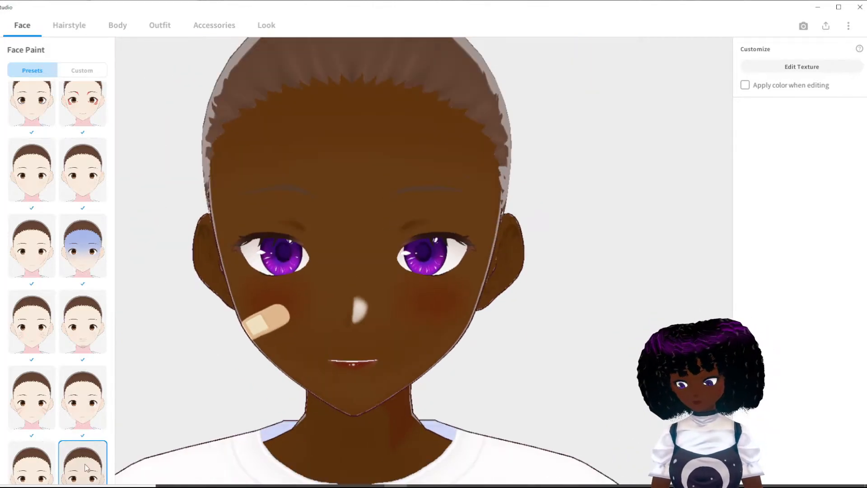
scroll(85, 463, "up", 5)
left_click(86, 138)
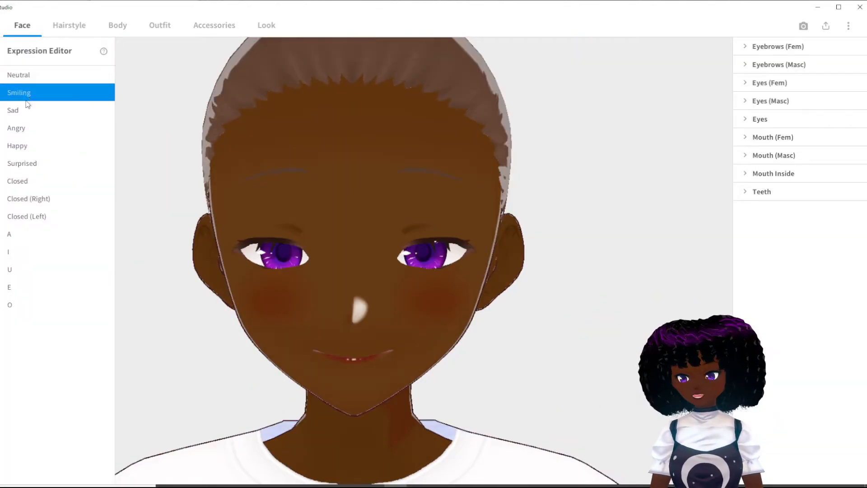
Step: Preview the Sad, Angry, Happy and Closed (Right) expressions, and return to Neutral
key("Down")
key("Down")
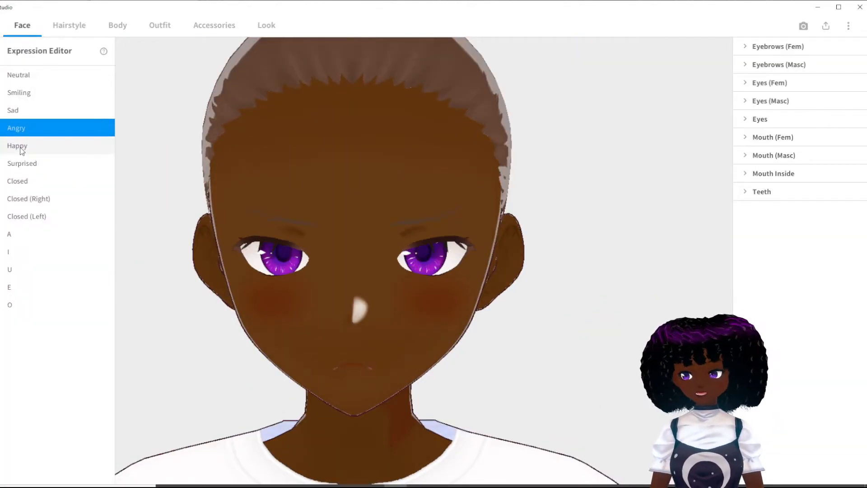
key("Down")
left_click(32, 201)
left_click(20, 75)
Step: Open the hairstyle sets and set the hair's main colour to dark brown #260E02
left_click(77, 32)
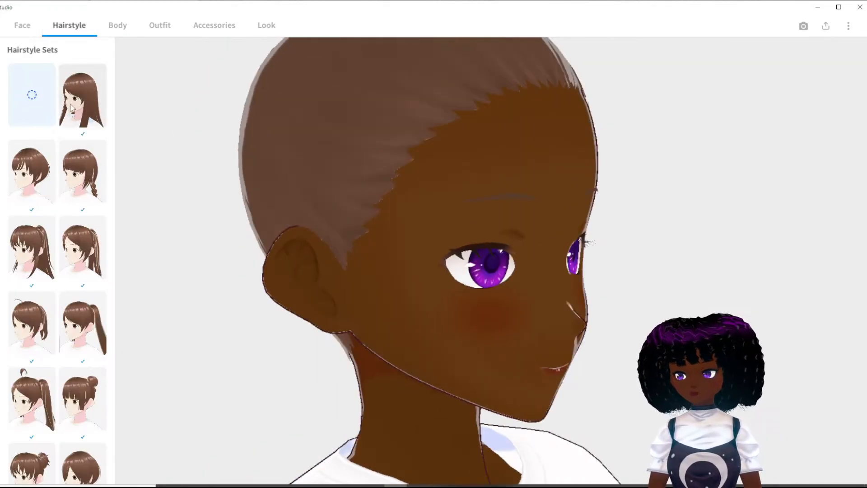
left_click(748, 63)
left_click_drag(723, 124, 737, 142)
left_click(523, 274)
right_click_drag(523, 273, 260, 262)
Step: Try several hairstyle sets, including the short bob, the low braids, the bun and the long twin tails with a looped strand
left_click(26, 176)
left_click(82, 174)
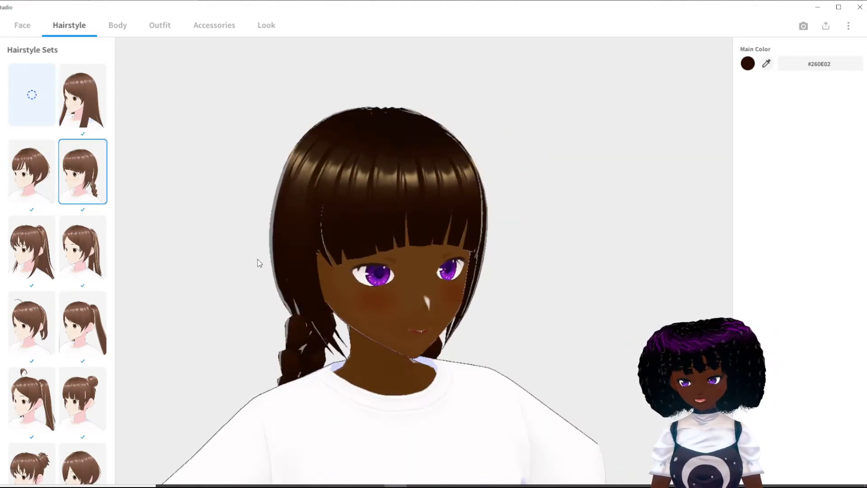
scroll(83, 316, "down", 3)
left_click(83, 398)
left_click(31, 397)
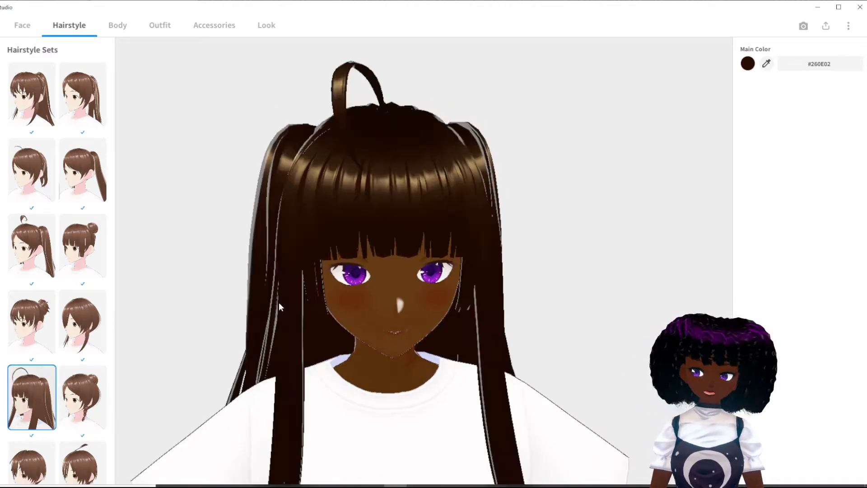
left_click(67, 445)
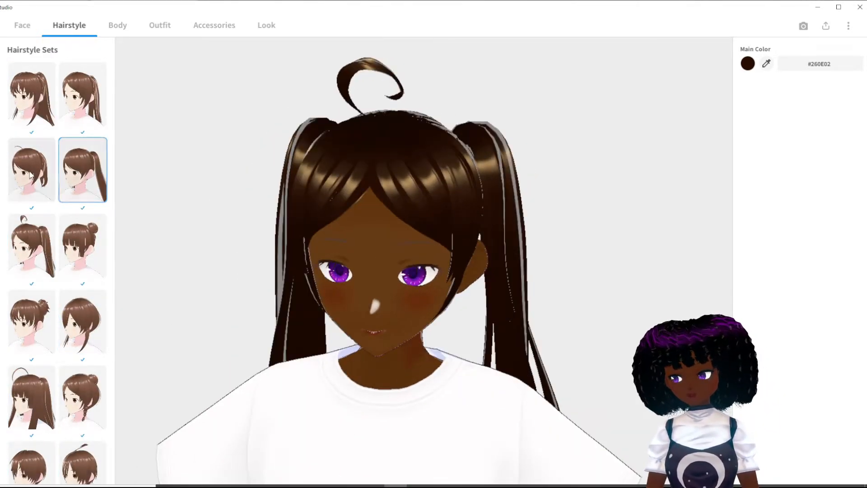
Step: Try the high ponytail with loose fringe, and apply the straight-fringed hairstyle with low braids
scroll(58, 135, "up", 1)
left_click(32, 140)
scroll(97, 217, "up", 2)
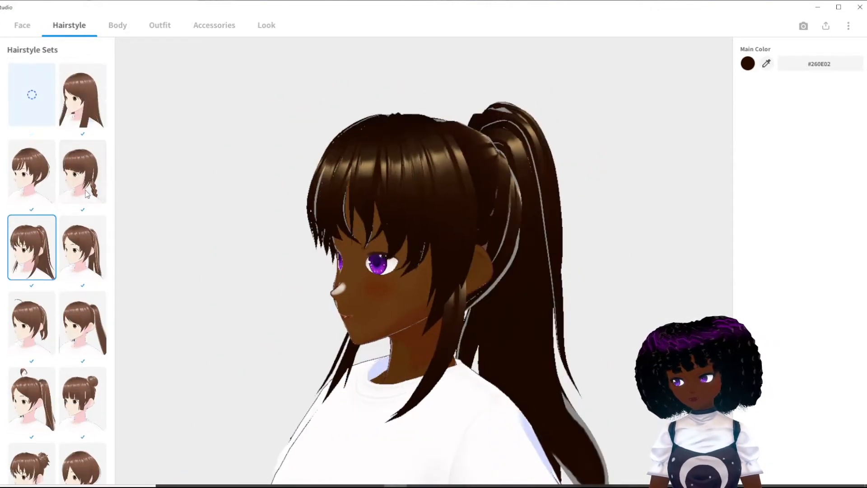
left_click(79, 171)
Step: Open the whole-body parameters, raise Show Adam's Apple to about 53.7 and check the neck in profile
left_click(117, 25)
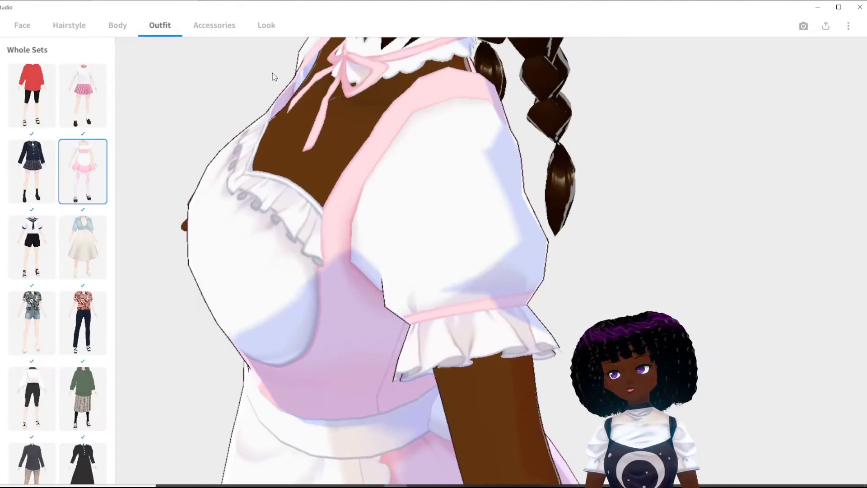
left_click(118, 27)
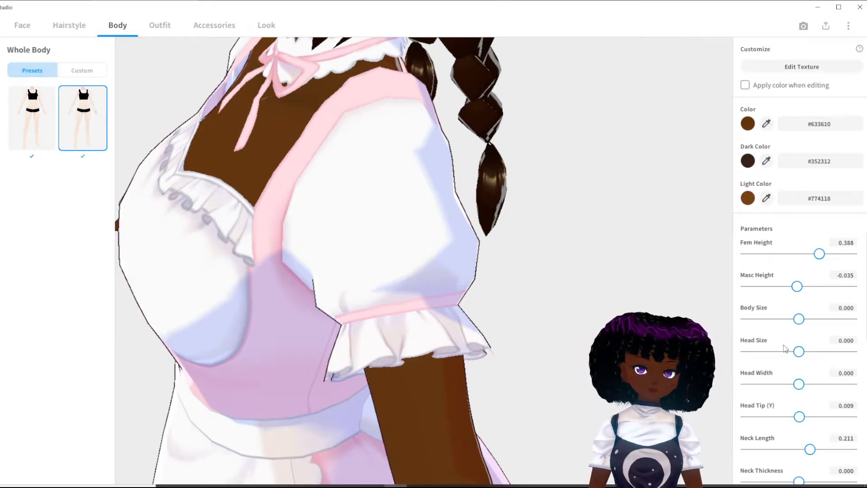
scroll(780, 378, "down", 4)
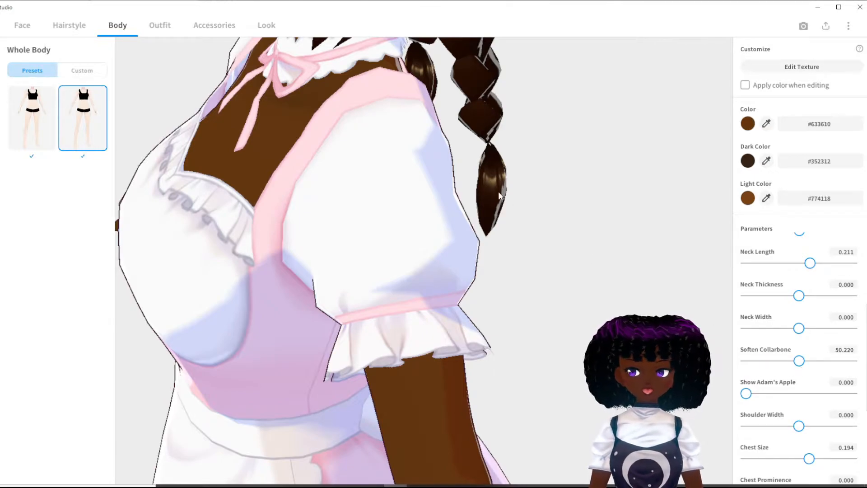
right_click_drag(528, 250, 557, 252)
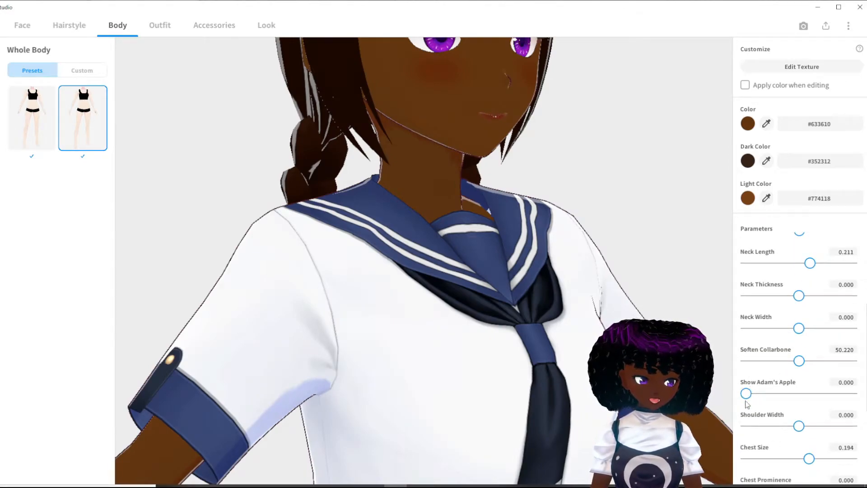
left_click_drag(746, 394, 768, 396)
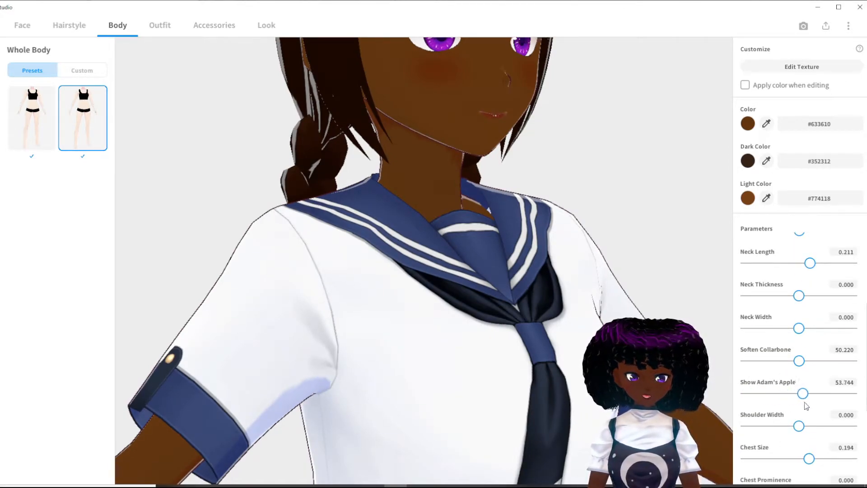
right_click_drag(450, 230, 475, 229)
right_click_drag(512, 201, 513, 194)
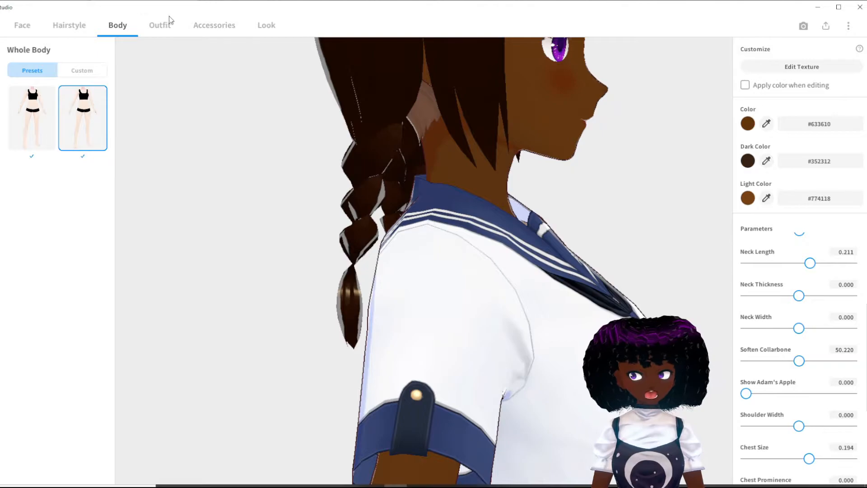
Step: Try whole outfit sets, including the red floral shirt with jeans and the green hoodie with pleated skirt
left_click(162, 32)
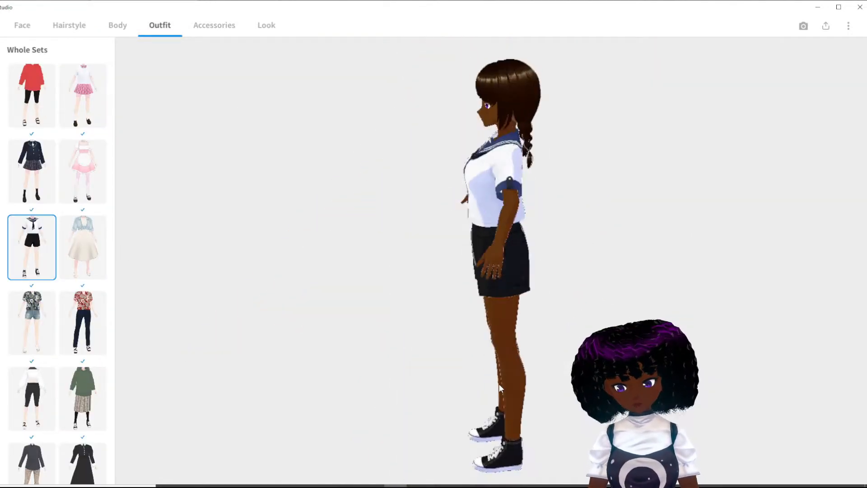
key("Right")
key("Down")
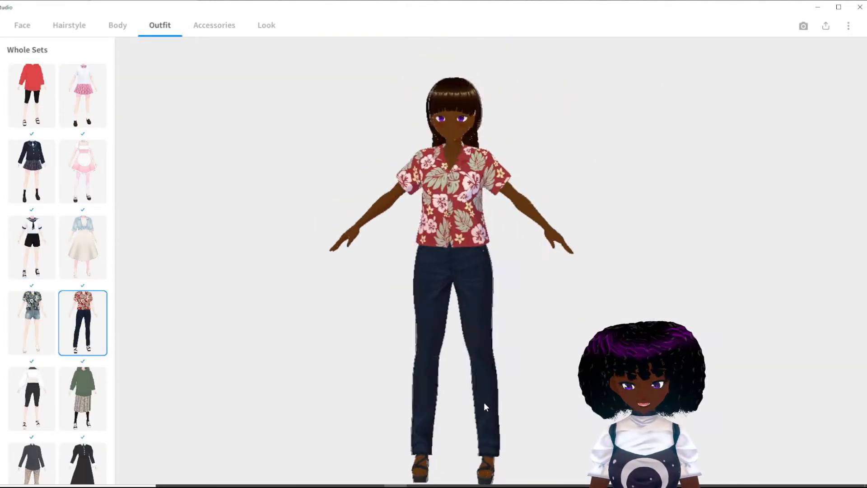
key("Right")
scroll(86, 293, "down", 2)
key("Down")
key("Right")
left_click(92, 322)
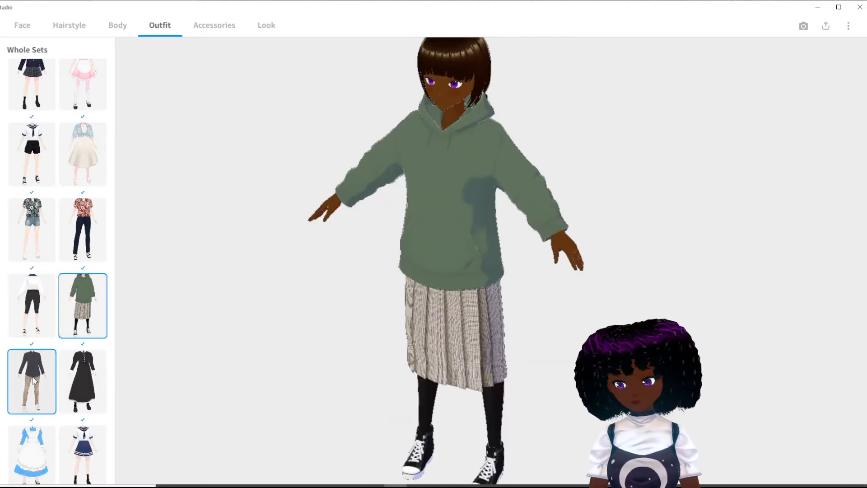
Step: Try the dark shirt with patterned trousers, the black dress and the blue apron dress, and apply the red tracksuit with shorts
scroll(41, 318, "down", 2)
key("Down")
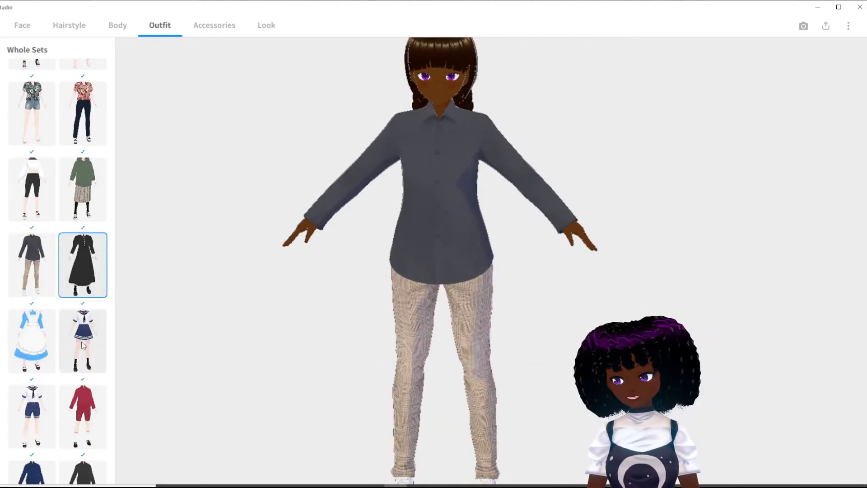
left_click(41, 318)
scroll(41, 318, "down", 2)
key("Right")
key("Down")
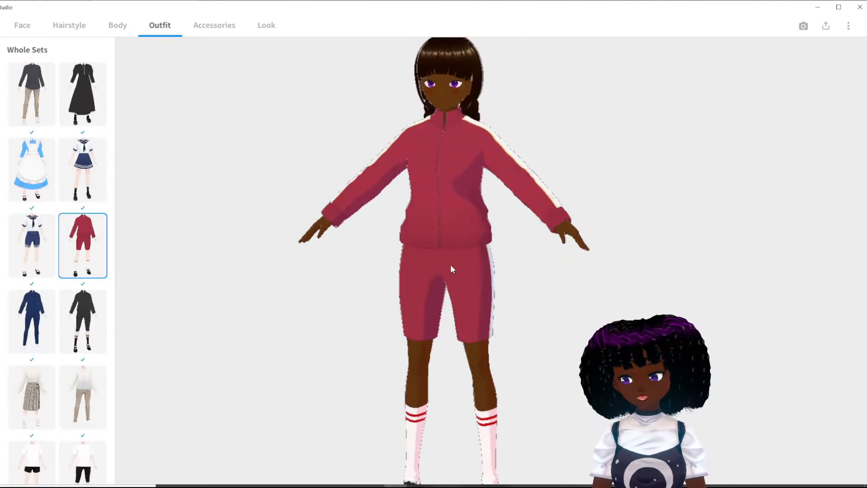
Step: Try the cream knit sweater with plaid skirt and the sweater with beige trousers, and apply the white off-shoulder top with dark cropped trousers
key("Down")
key("Left")
key("Down")
scroll(440, 252, "up", 5)
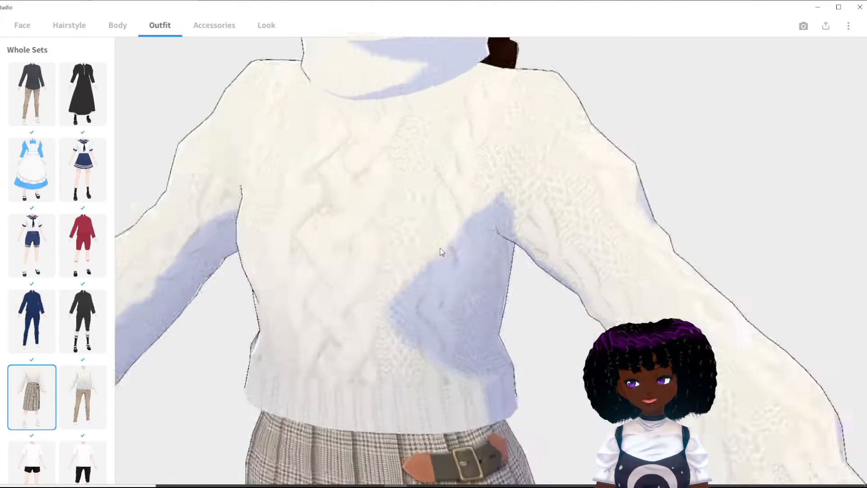
scroll(271, 362, "down", 5)
left_click(90, 396)
scroll(117, 265, "up", 3)
scroll(91, 253, "up", 5)
left_click(33, 250)
right_click_drag(387, 290, 533, 361)
Step: Open the accessories and add Glasses (Thick) to the model's face
left_click(214, 26)
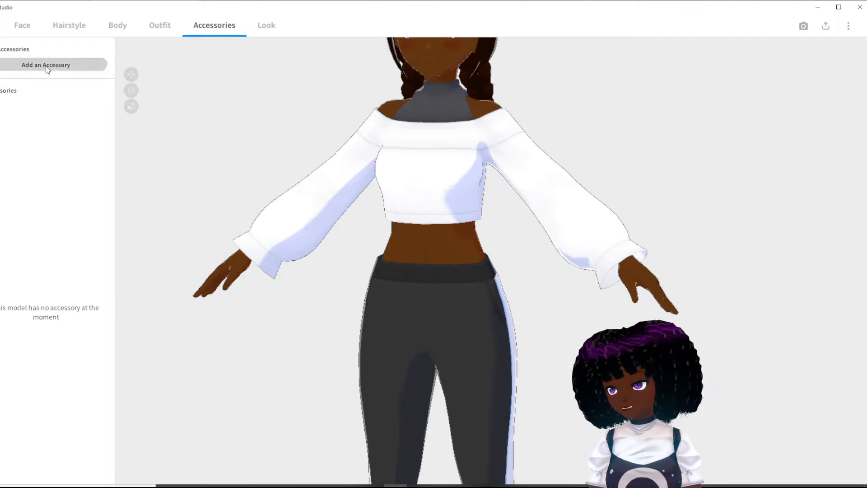
left_click(45, 66)
left_click(184, 68)
scroll(481, 169, "up", 3)
middle_click_drag(456, 77, 468, 182)
mouse_move(352, 83)
left_mouse_down()
mouse_move(351, 100)
mouse_move(352, 82)
left_mouse_up()
Step: Hide the thick glasses and add Glasses (Thin) in their place
left_click(104, 117)
left_click(46, 65)
left_click(175, 79)
scroll(352, 181, "up", 4)
Step: Add the Cat Ears accessory to the model's head and select it for customizing
left_click(46, 65)
left_click(135, 82)
left_click(171, 67)
right_click_drag(472, 200, 478, 175)
left_click(23, 159)
right_click_drag(644, 174, 546, 194)
Step: Hide the cat ears and add the Rabbit Ears accessory
left_click(104, 156)
left_click(46, 65)
left_click(171, 77)
right_click_drag(316, 316, 529, 183)
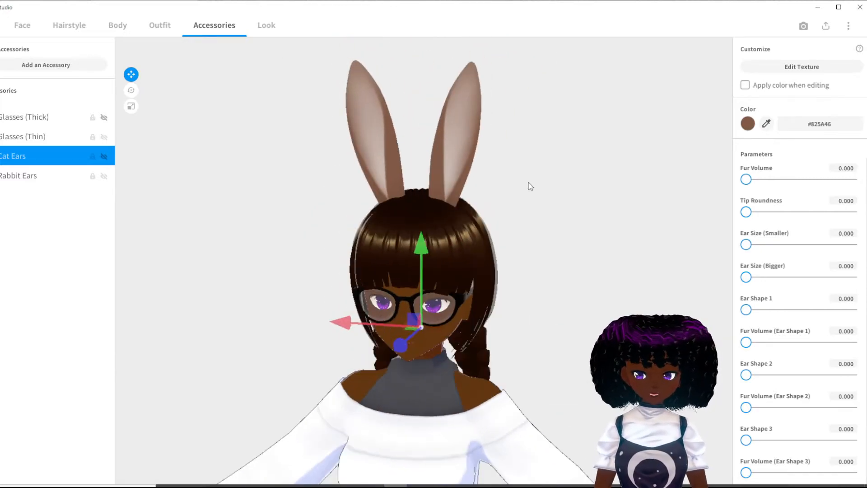
Step: Try the rabbit ears with Ear Size (Smaller) at about 98.3 and Ear Bend (Right) at 100
left_click(34, 177)
left_click_drag(746, 180, 854, 179)
left_click_drag(746, 276, 858, 281)
mouse_move(578, 258)
right_mouse_down()
mouse_move(543, 255)
mouse_move(587, 251)
right_mouse_up()
scroll(587, 251, "up", 2)
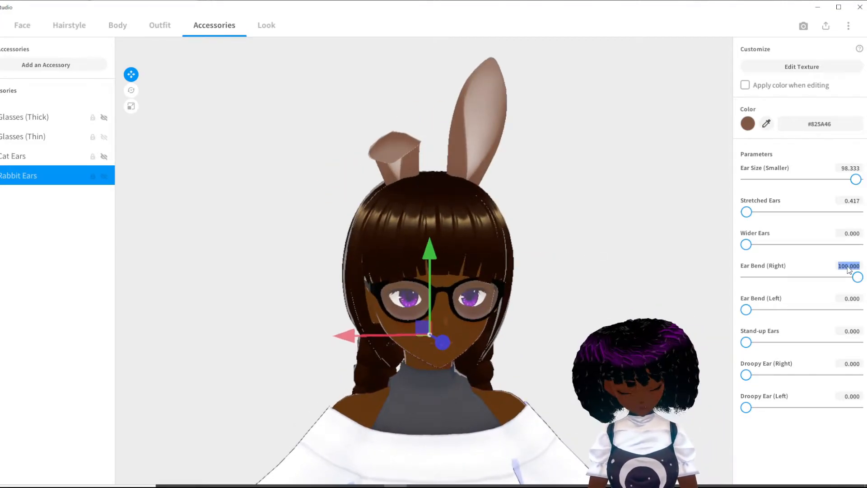
Step: Set the rabbit ears' Ear Bend (Right) and Ear Size (Smaller) to 0, and Wider Ears and both Droopy Ear parameters to 100
left_click_drag(857, 277, 747, 276)
mouse_move(746, 341)
left_mouse_down()
mouse_move(858, 342)
mouse_move(746, 342)
left_mouse_up()
left_click_drag(746, 375, 858, 375)
left_click_drag(746, 408, 858, 407)
left_click_drag(747, 244, 858, 244)
right_click_drag(596, 361, 592, 336)
left_click_drag(856, 179, 746, 180)
mouse_move(580, 221)
right_mouse_down()
mouse_move(579, 270)
mouse_move(573, 226)
right_mouse_up()
Step: Show the cat ears instead of the rabbit ears and adjust their Fur Volume
left_click(104, 156)
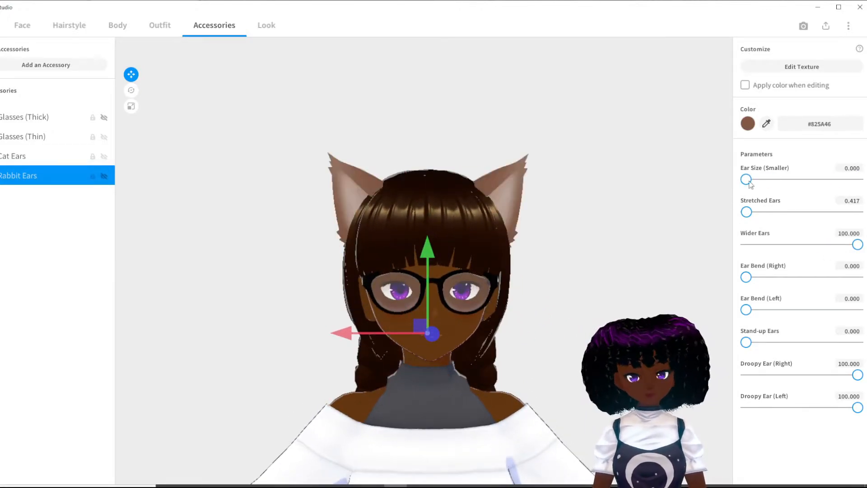
left_click(31, 155)
left_click_drag(858, 183, 830, 204)
left_click_drag(811, 182, 807, 182)
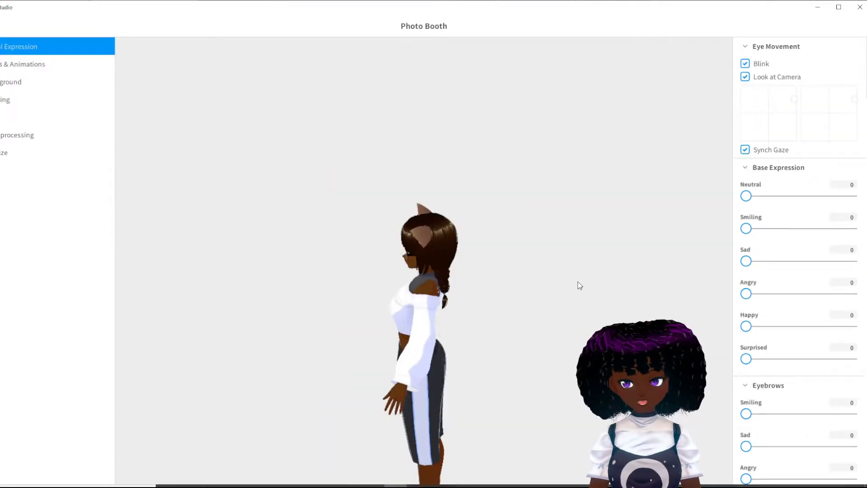
Step: Switch the photo booth's Poses & Animations to Poses and view the pose controllers on the model
right_click_drag(577, 282, 634, 273)
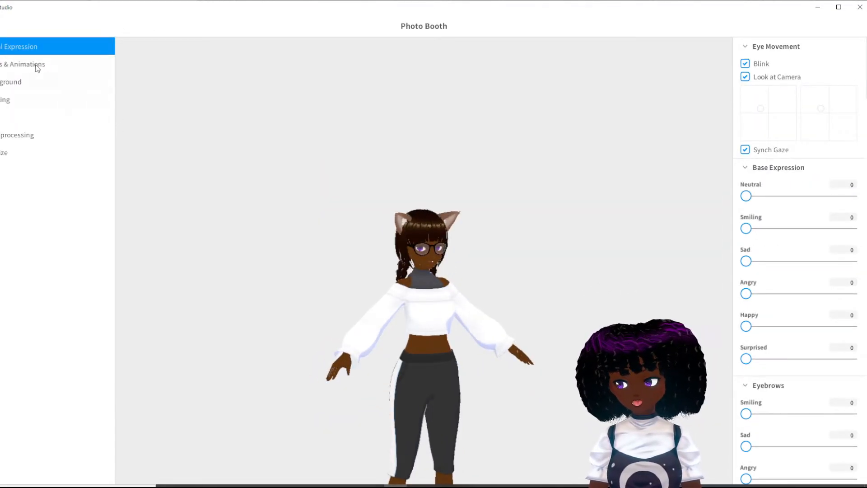
left_click(90, 68)
left_click(794, 67)
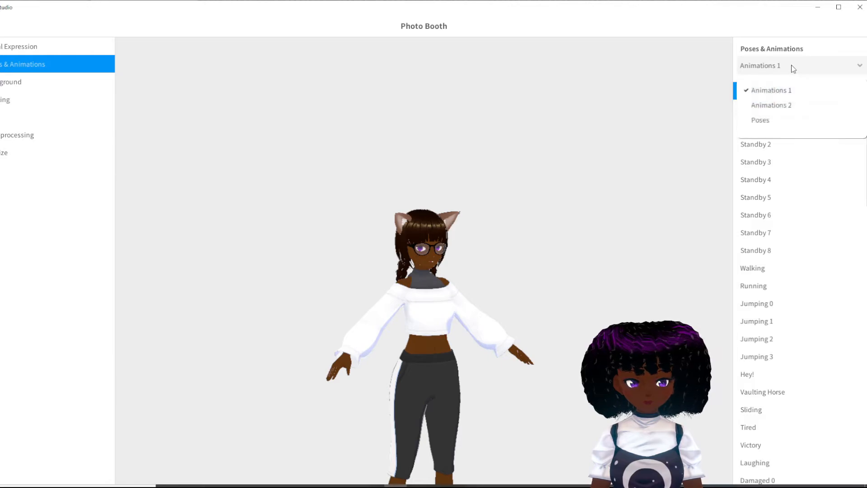
left_click(761, 120)
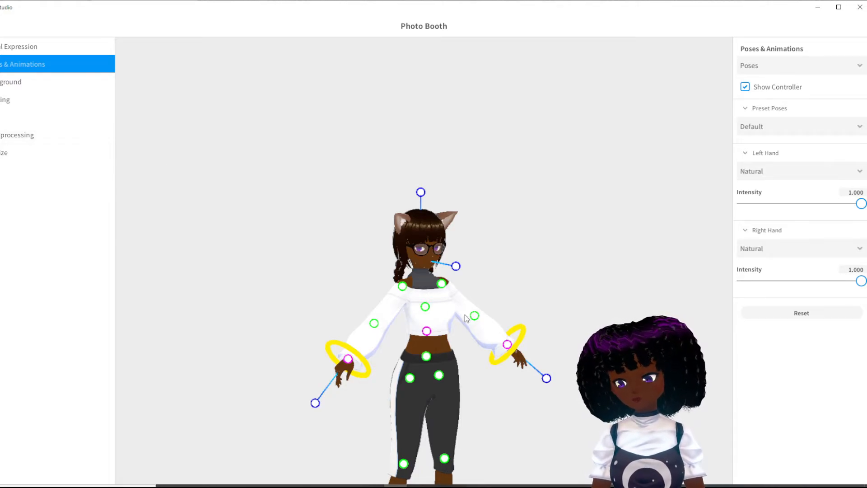
scroll(466, 314, "up", 3)
middle_click_drag(486, 375, 469, 280)
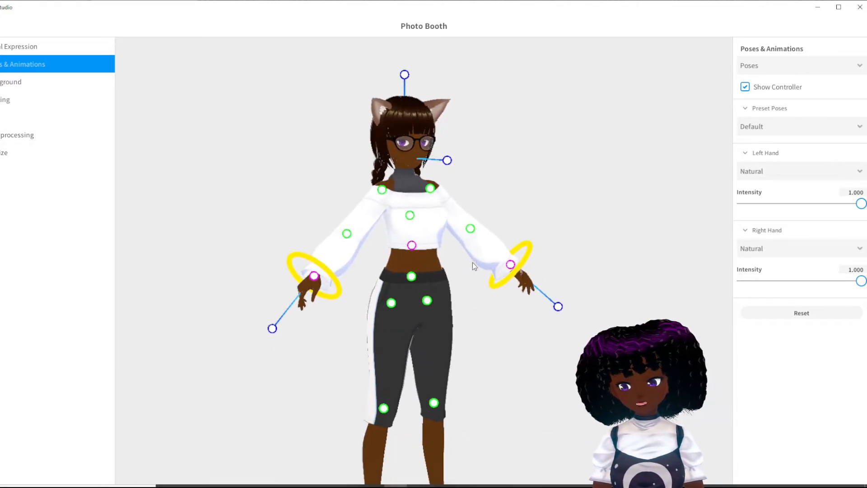
Step: Check the photo booth's background settings, return to the animations and play Stroll from Animations 1
left_click(10, 82)
left_click(13, 67)
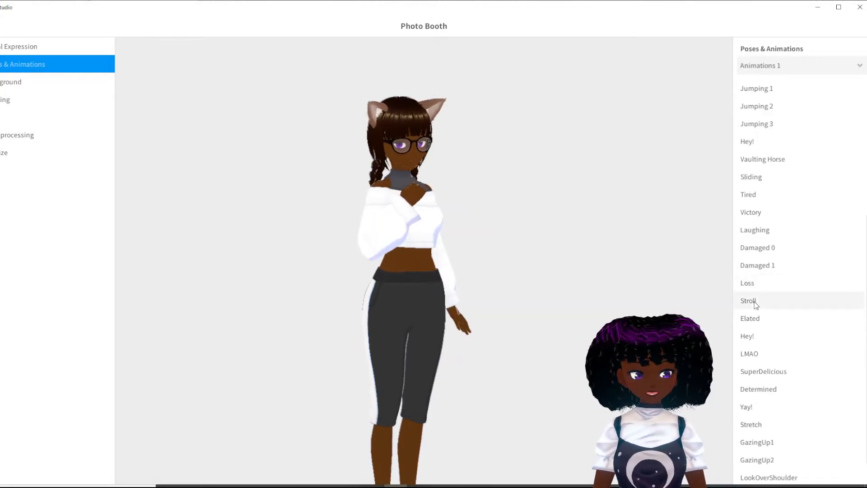
left_click(754, 303)
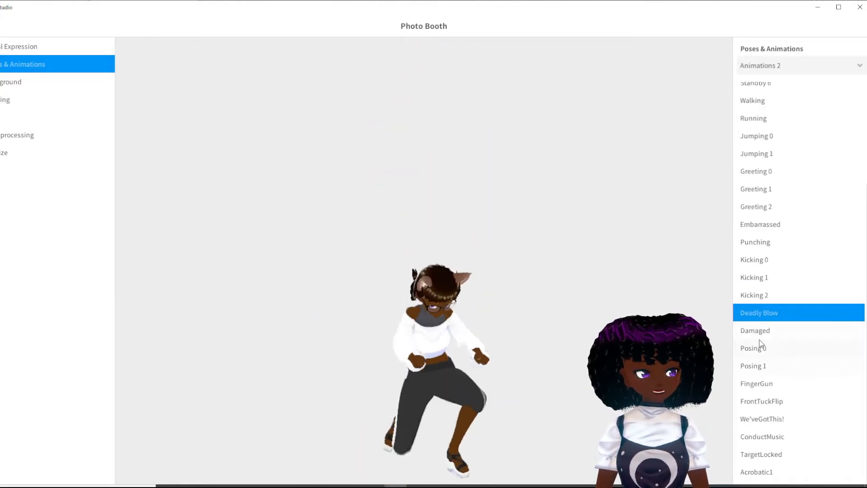
Step: Preview the Animations 2 entries Posing 0, Posing 1, FingerGun, FrontTuckFlip, We'veGotThis!, ConductMusic, TargetLocked and Acrobatic1
left_click(759, 349)
left_click(763, 368)
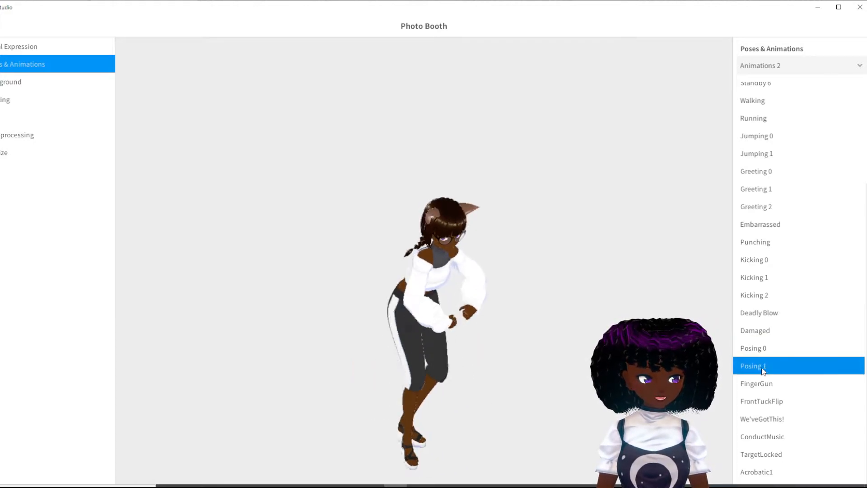
left_click(763, 383)
left_click(767, 402)
left_click(767, 419)
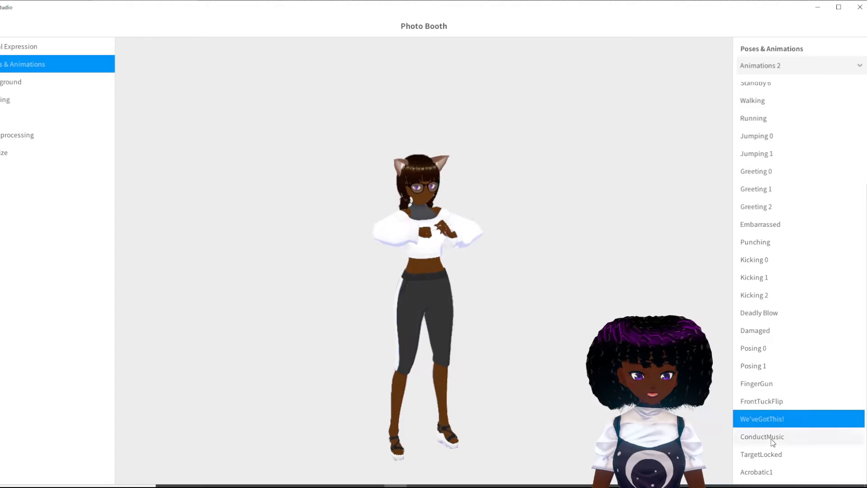
left_click(771, 437)
left_click(769, 455)
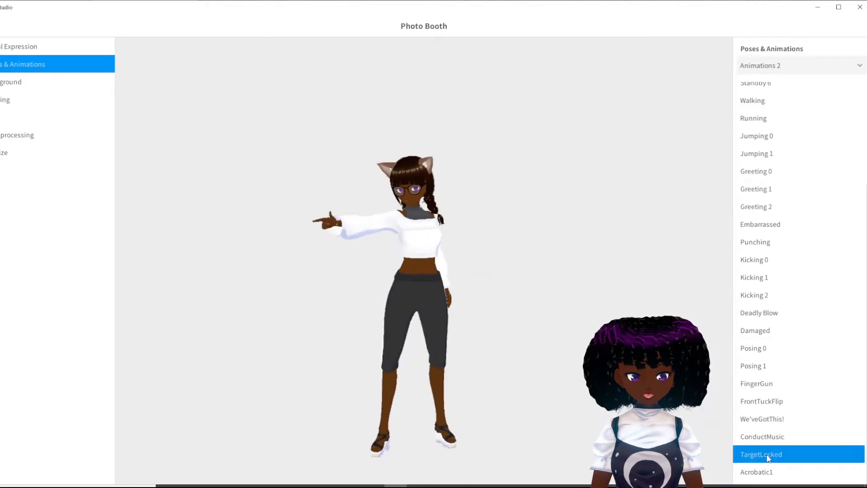
left_click(761, 471)
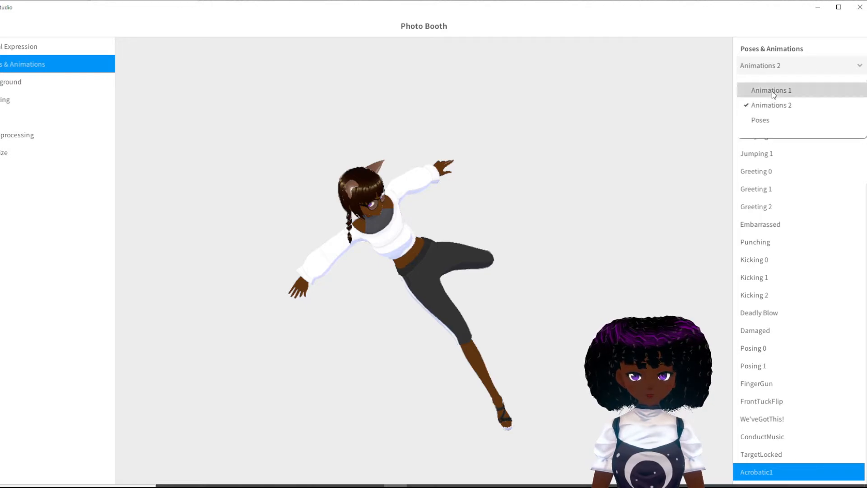
Step: Switch back to Animations 1 and preview Stroll, Elated, Hey!, LMAO, SuperDelicious, Determined, Yay! and Stretch
left_click(771, 91)
scroll(771, 365, "down", 1)
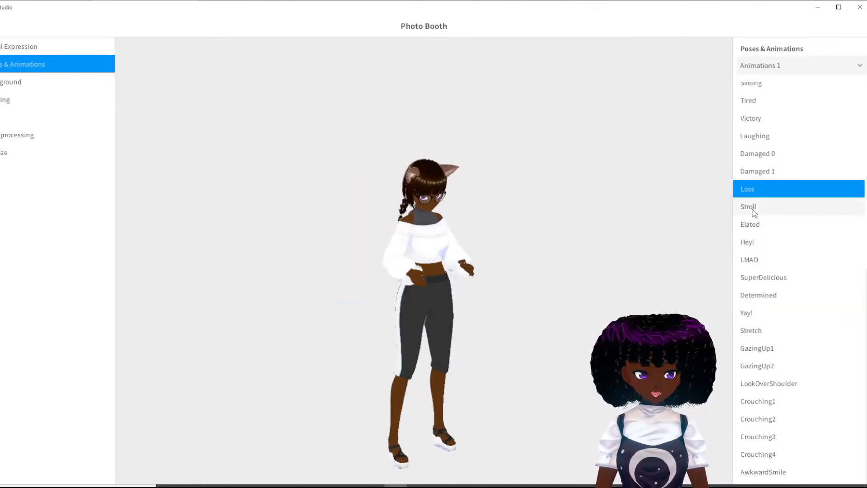
left_click(753, 210)
left_click(758, 224)
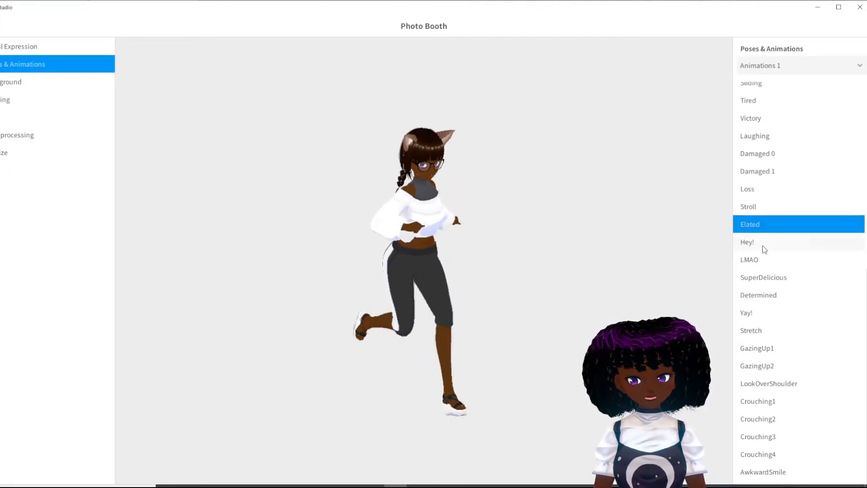
left_click(763, 245)
left_click(765, 260)
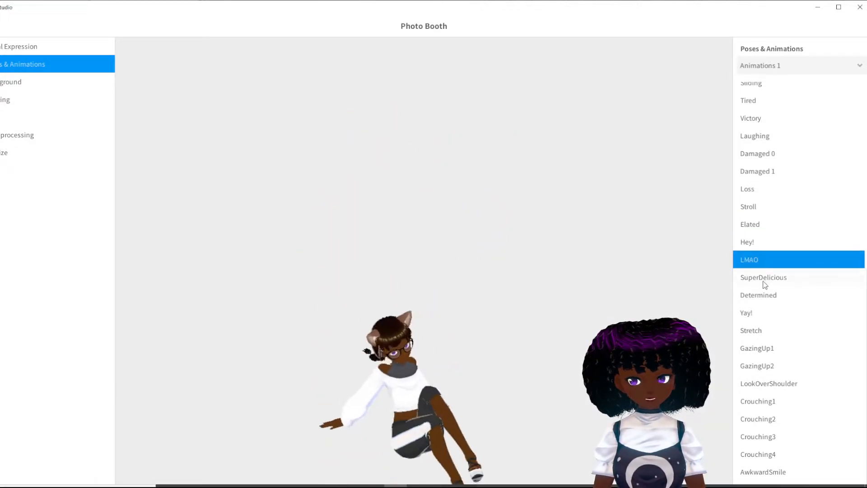
left_click(764, 278)
left_click(761, 295)
left_click(758, 313)
left_click(755, 332)
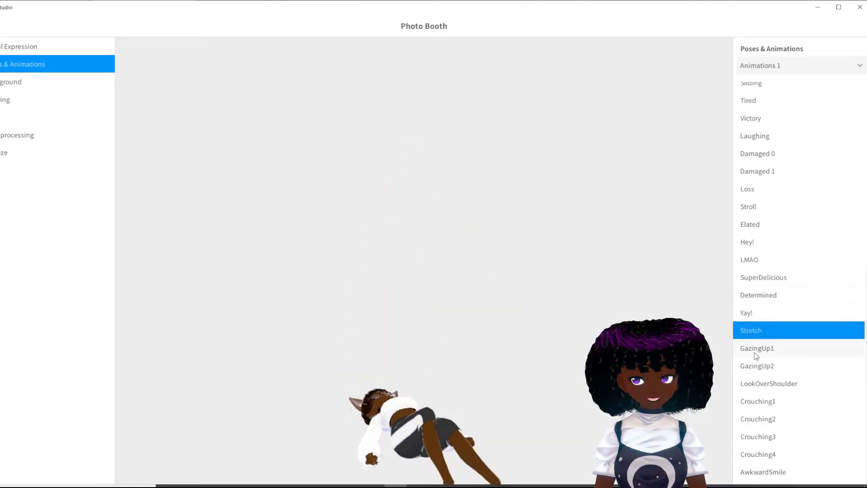
Step: Preview the remaining Animations 1 entries: GazingUp1, GazingUp2, LookOverShoulder, Crouching1 to Crouching4 and AwkwardSmile
left_click(755, 349)
left_click(757, 366)
left_click(759, 383)
left_click(760, 402)
left_click(761, 419)
left_click(761, 436)
left_click(759, 454)
left_click(763, 472)
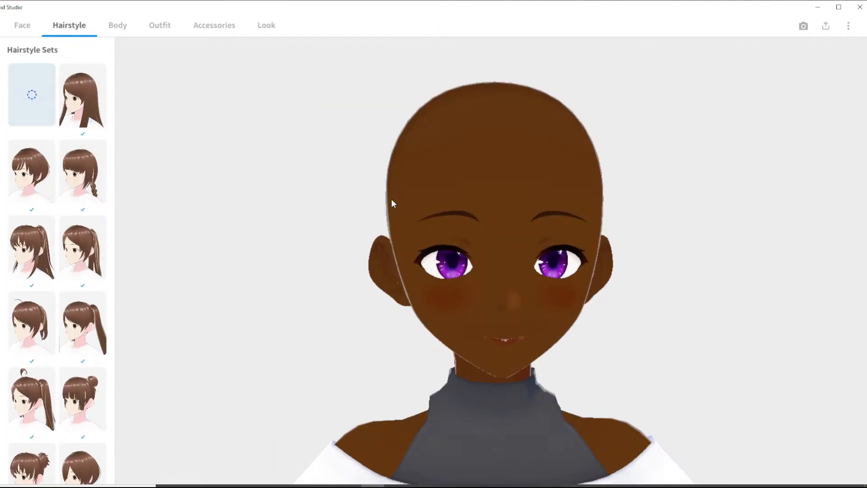
Step: Try several front hair presets on the bald head, including the side-swept and loose fringes, and apply the straight-cut fringe
middle_click_drag(392, 203, 314, 205)
mouse_move(434, 233)
right_mouse_down()
mouse_move(339, 237)
mouse_move(437, 233)
right_mouse_up()
left_click(1, 71)
left_click(73, 132)
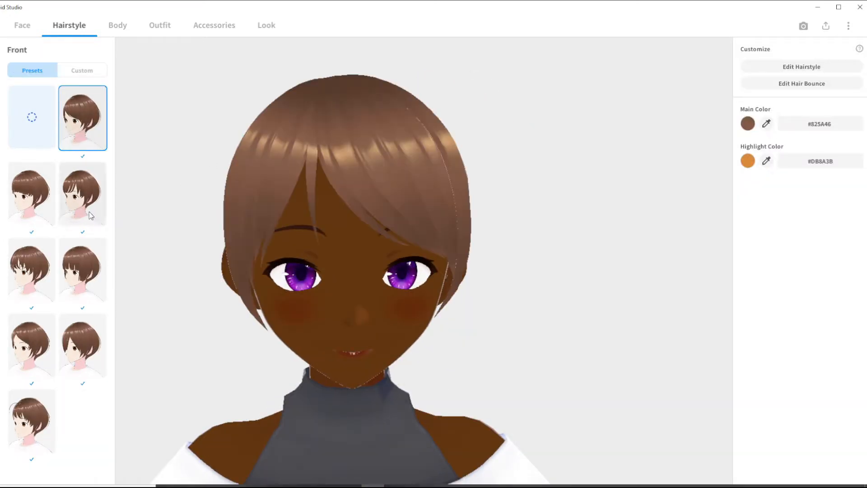
left_click(92, 264)
left_click(40, 292)
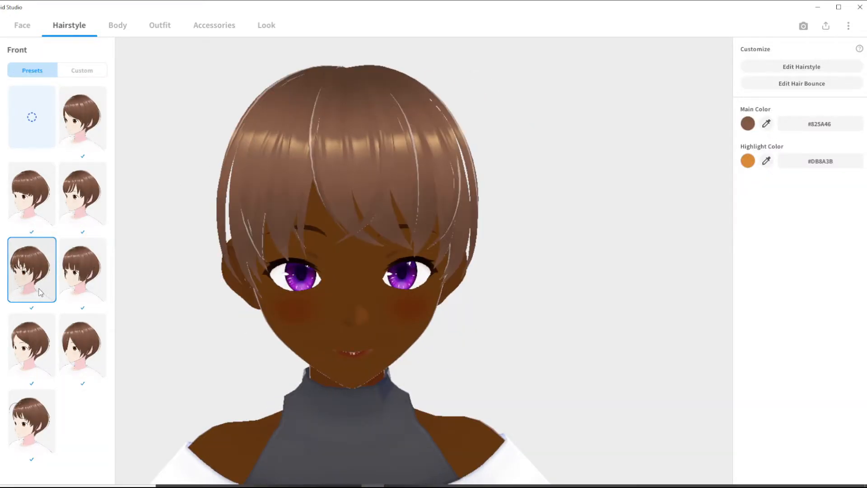
left_click(81, 272)
left_click(32, 194)
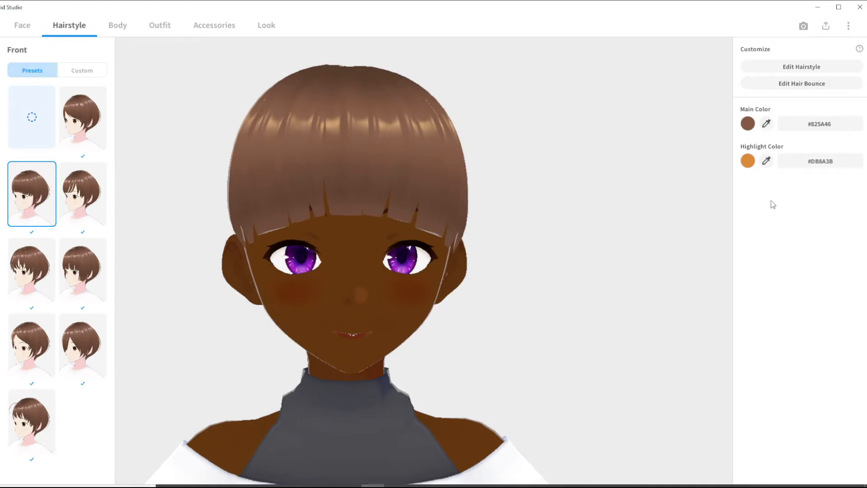
Step: Set the front hair's main color to dark brown #281409 and its highlight color to purple #380780
left_click(748, 123)
left_click_drag(713, 184, 733, 227)
left_click(794, 203)
left_click(748, 160)
left_click(670, 211)
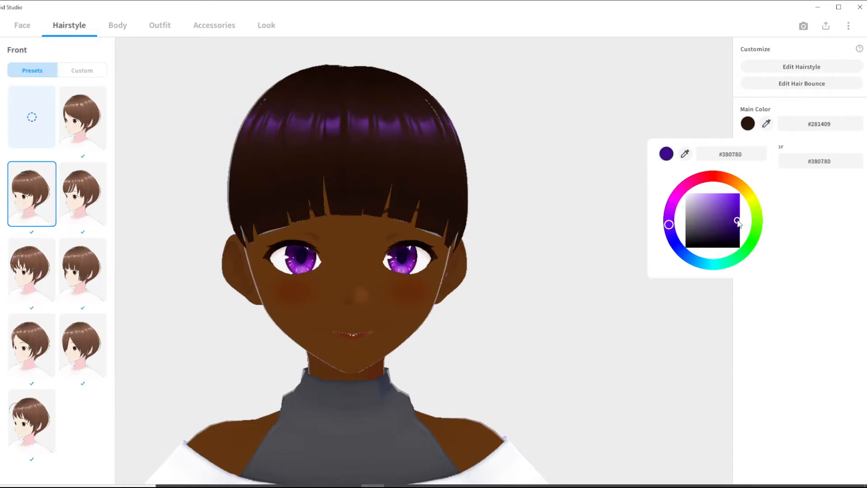
left_click(819, 216)
Step: Apply the loose bob preset as the back hair
right_click_drag(677, 221, 238, 225)
left_click(3, 93)
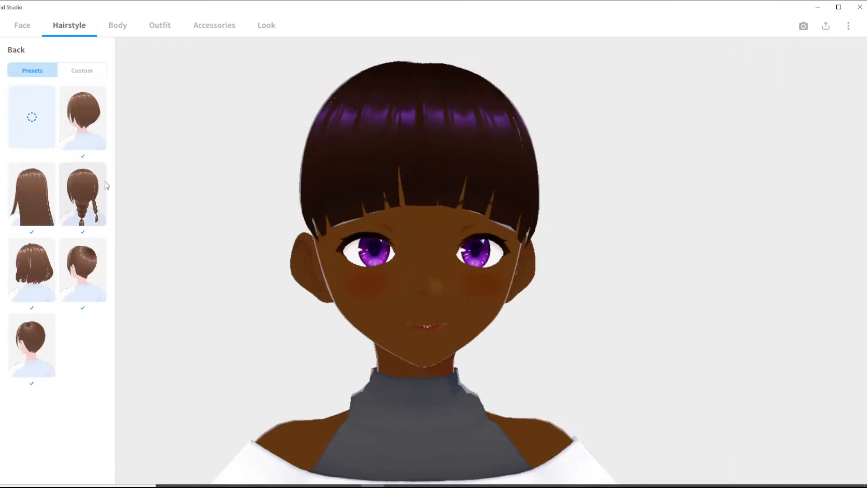
left_click(31, 271)
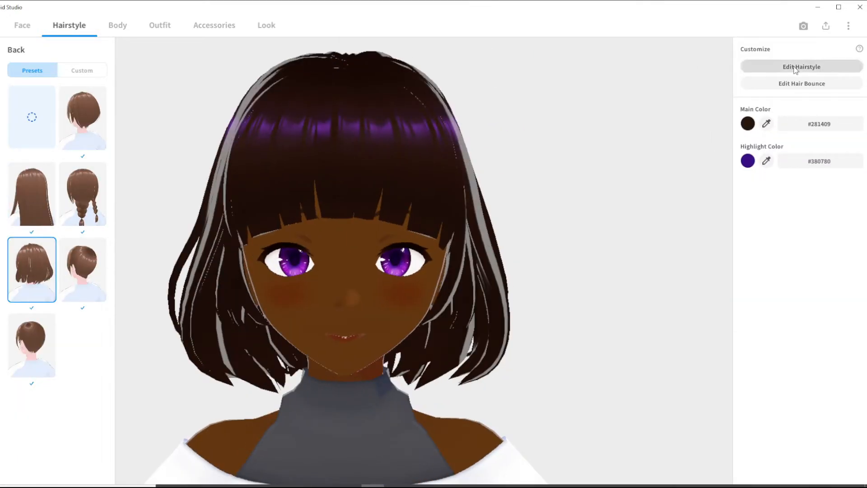
Step: Open the back hairstyle for editing and adjust the twist strength of Freehand Group 1
left_click(796, 67)
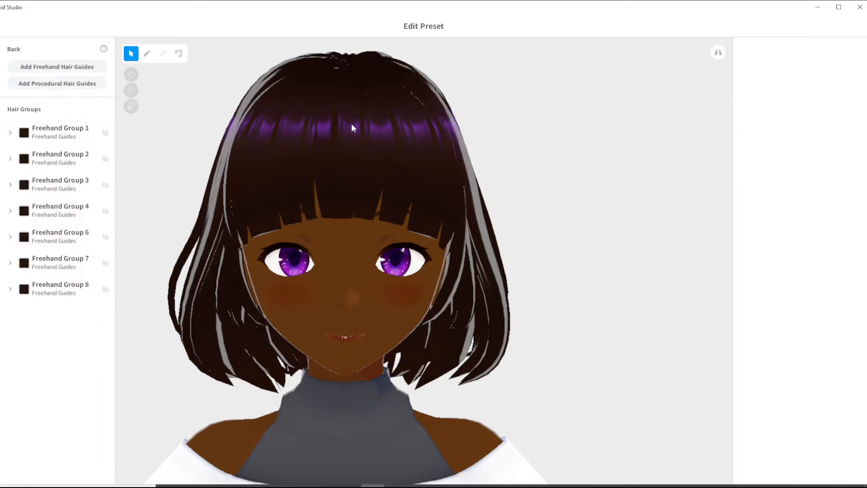
left_click(54, 131)
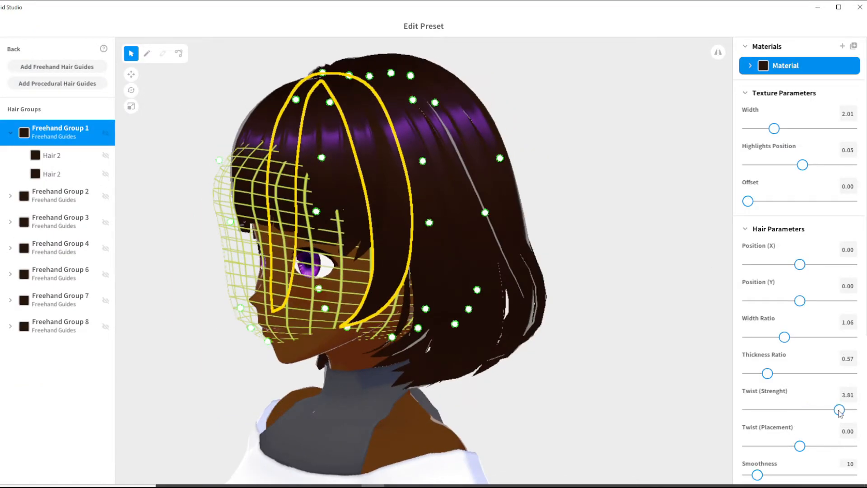
left_click_drag(836, 412, 806, 412)
right_click_drag(434, 352, 560, 356)
Step: Set the twist strength of the first strand in Freehand Group 1 to about 3.95 and its twist placement to about 0.01
left_click(51, 155)
right_click_drag(651, 276, 524, 273)
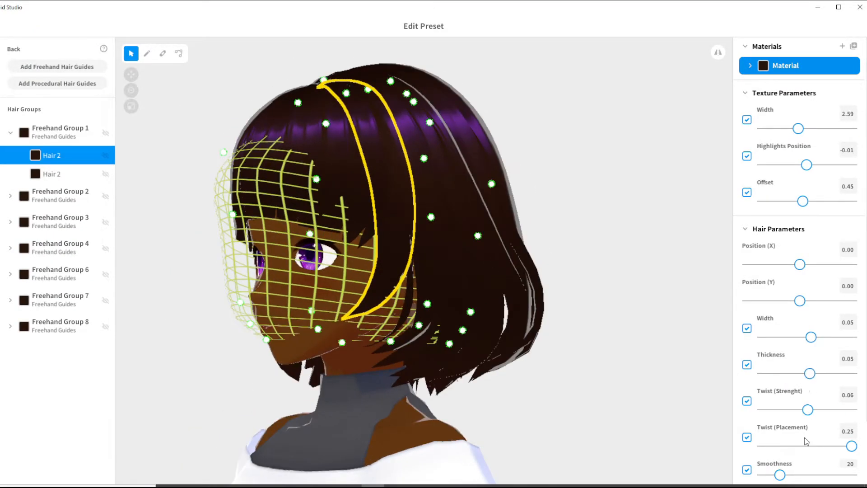
left_click_drag(808, 410, 866, 414)
right_click_drag(681, 406, 664, 406)
left_click_drag(851, 410, 810, 451)
right_click_drag(519, 405, 601, 405)
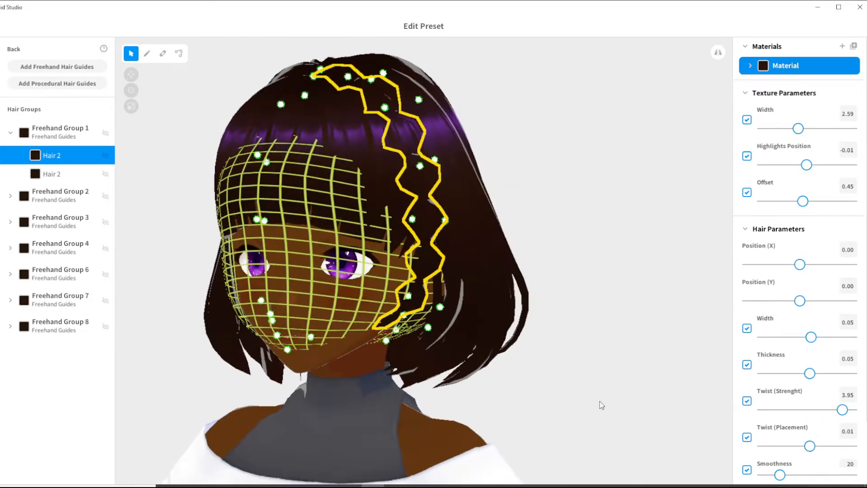
right_click_drag(649, 374, 502, 210)
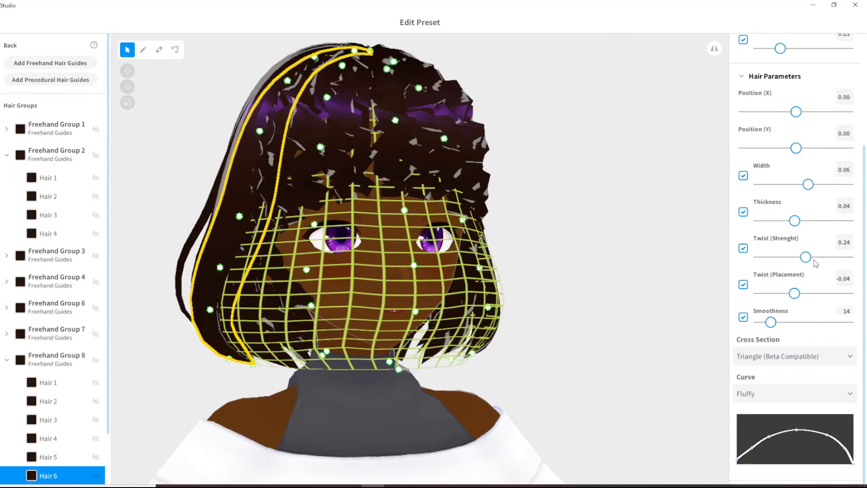
Step: Give Hair 5 in Freehand Group 4 a thickness of about 0.05, a twist strength of 5.00 and a twist placement of about 0
right_click_drag(587, 217, 705, 221)
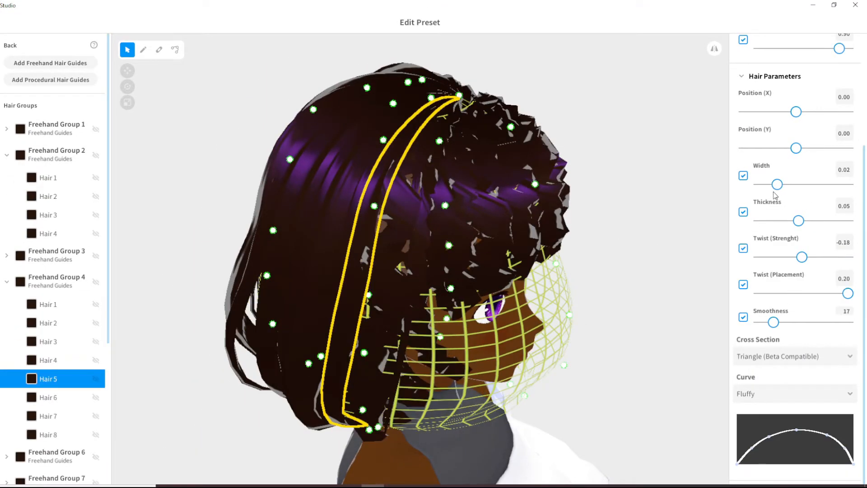
right_click_drag(429, 289, 632, 290)
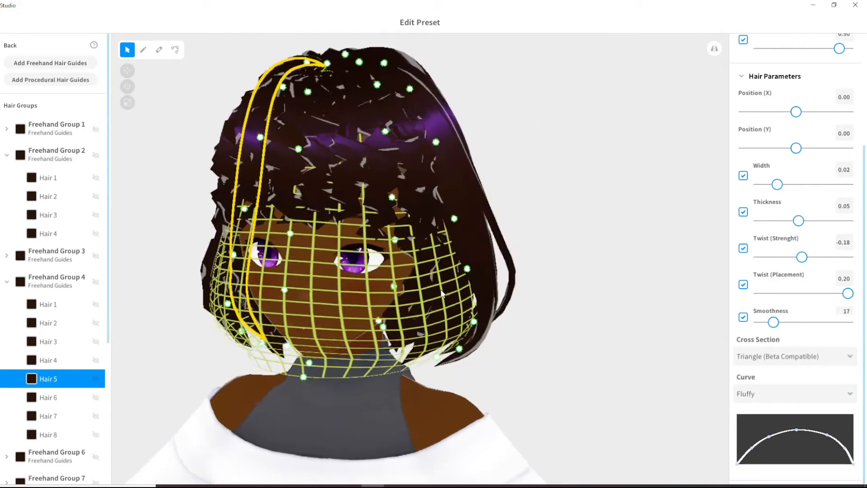
left_click_drag(799, 221, 808, 221)
left_click_drag(803, 262, 851, 263)
left_click_drag(848, 294, 800, 297)
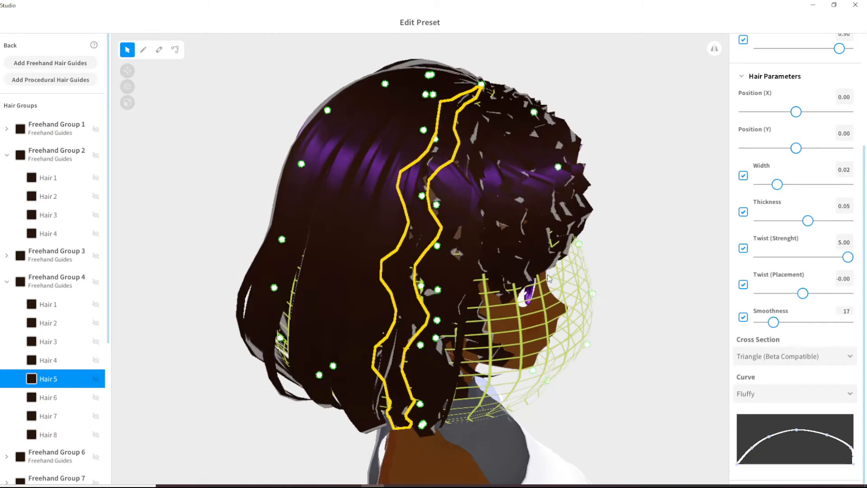
Step: Give Hair 5 in Freehand Group 4 a width of about 0.05 and thickness of about 0.06, and toggle Freehand Group 1's visibility
mouse_move(811, 221)
left_mouse_down()
mouse_move(820, 221)
mouse_move(813, 226)
left_mouse_up()
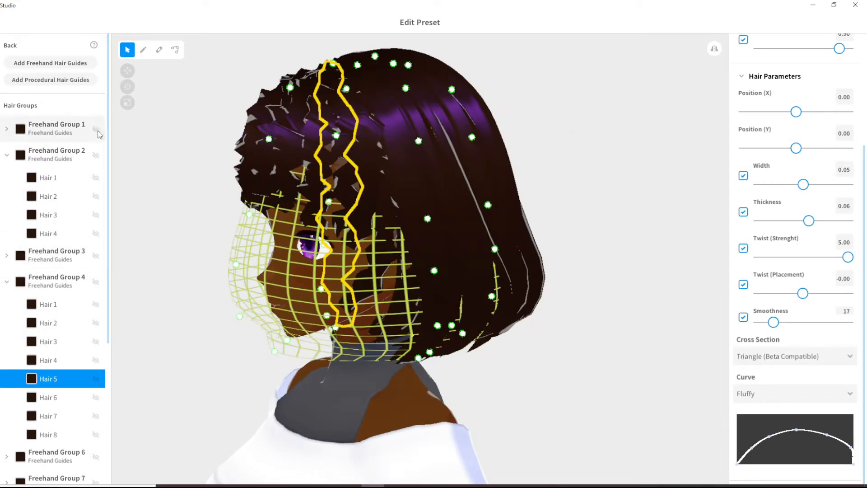
left_click(96, 129)
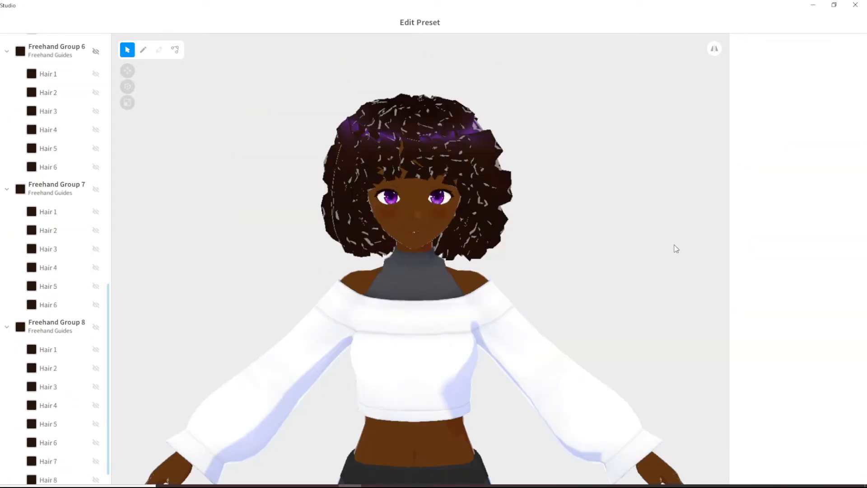
Step: Give Hair 8 in Freehand Group 8 a width of about 0.05, thickness 0.04, twist strength 5.00 and twist placement 0.01
left_click_drag(674, 248, 442, 232)
left_click(442, 232)
right_click_drag(441, 232, 343, 235)
left_click(357, 172)
scroll(420, 217, "up", 5)
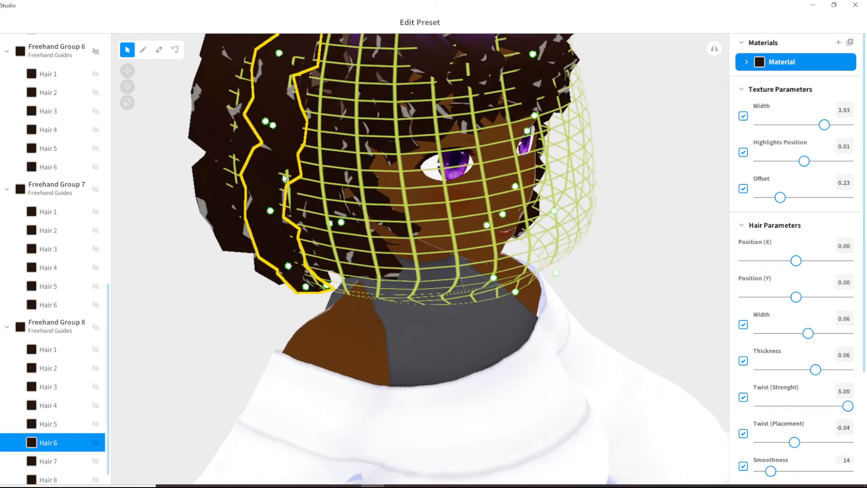
left_click(298, 216)
left_click_drag(764, 370, 795, 370)
left_click_drag(762, 333, 785, 334)
left_click_drag(803, 406, 848, 406)
left_click_drag(848, 442, 807, 445)
scroll(807, 444, "down", 3)
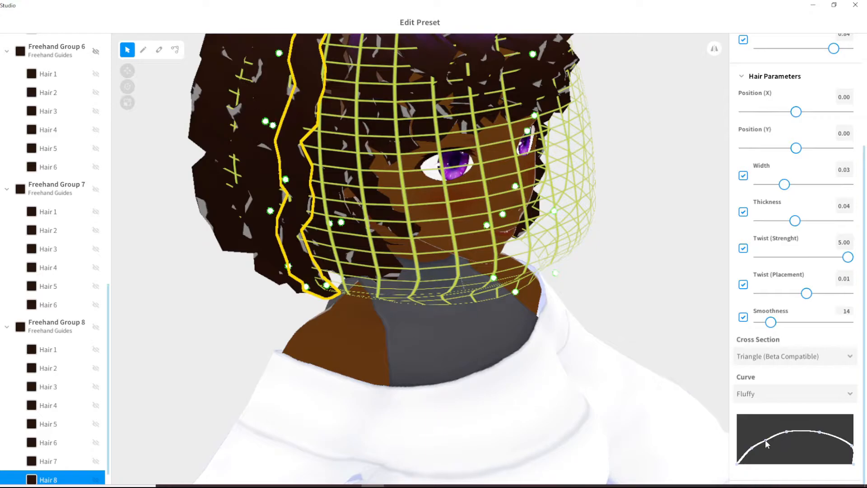
right_click_drag(632, 316, 677, 284)
left_click_drag(785, 185, 799, 185)
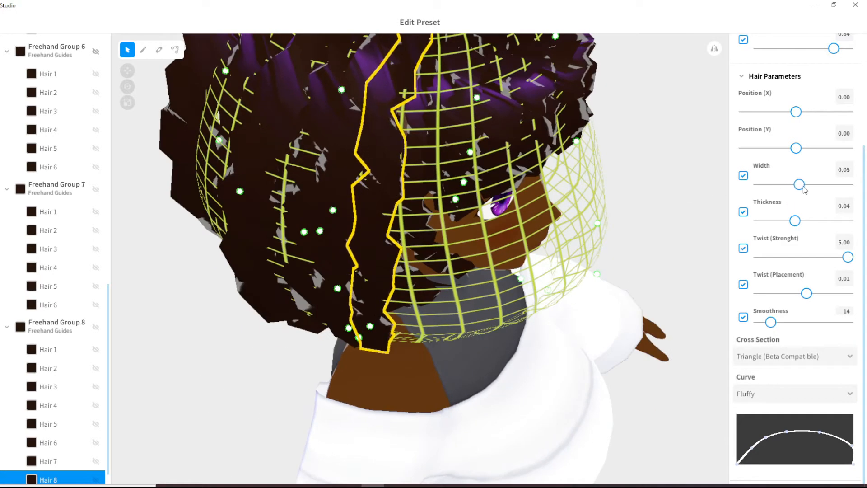
Step: Examine the finished curly hairstyle on the model from the front and the sides
left_click(695, 212)
right_click_drag(696, 212, 645, 218)
scroll(646, 219, "down", 5)
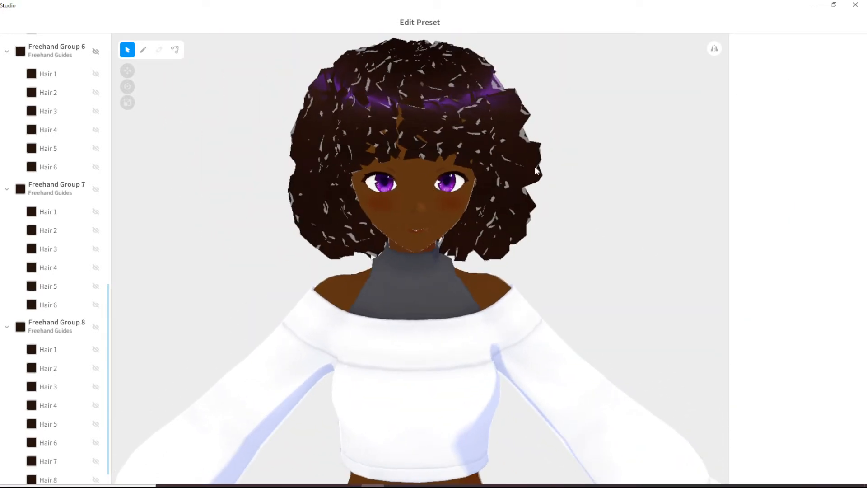
mouse_move(256, 94)
right_mouse_down()
mouse_move(316, 126)
mouse_move(388, 203)
right_mouse_up()
scroll(97, 335, "up", 6)
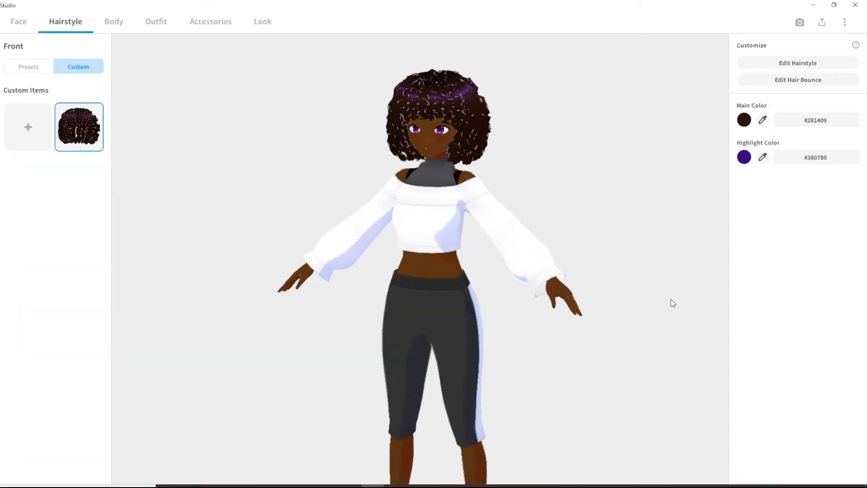
mouse_move(673, 302)
right_mouse_down()
mouse_move(650, 302)
mouse_move(663, 304)
right_mouse_up()
scroll(557, 234, "up", 5)
left_click_drag(509, 150, 478, 258)
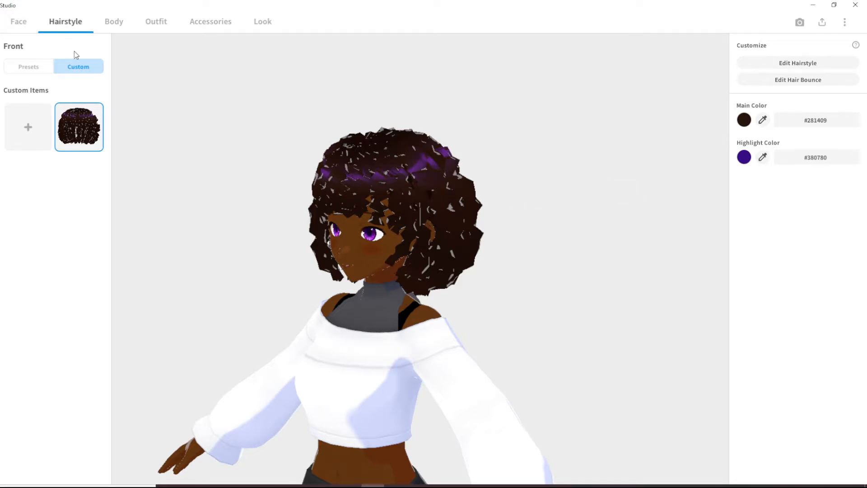
left_click_drag(459, 240, 470, 244)
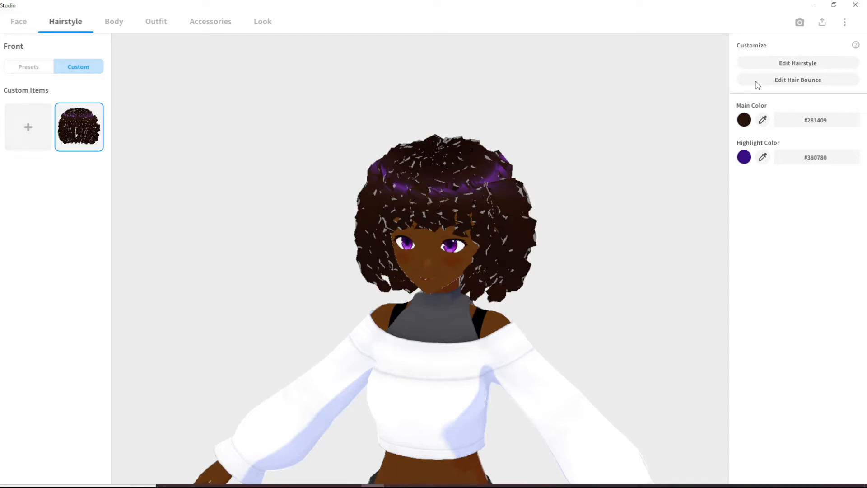
Step: Open the front hairstyle for editing and assign the first material in the list to Freehand Group 1
left_click(789, 66)
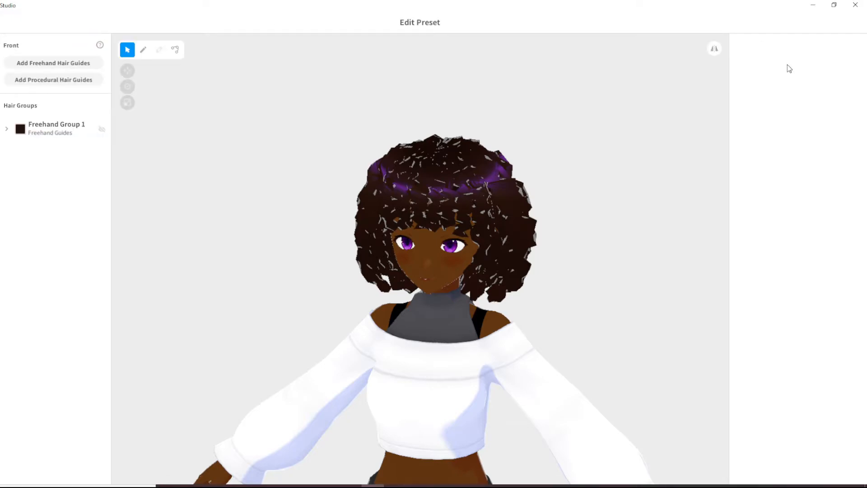
left_click(58, 134)
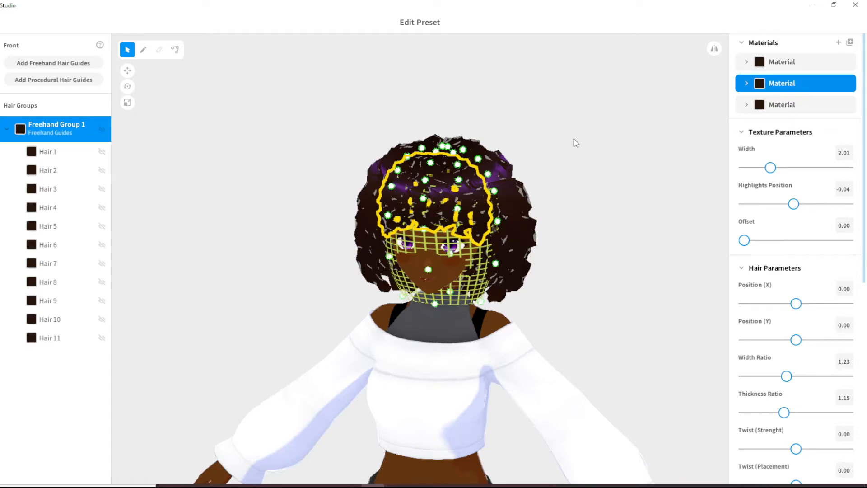
left_click(775, 66)
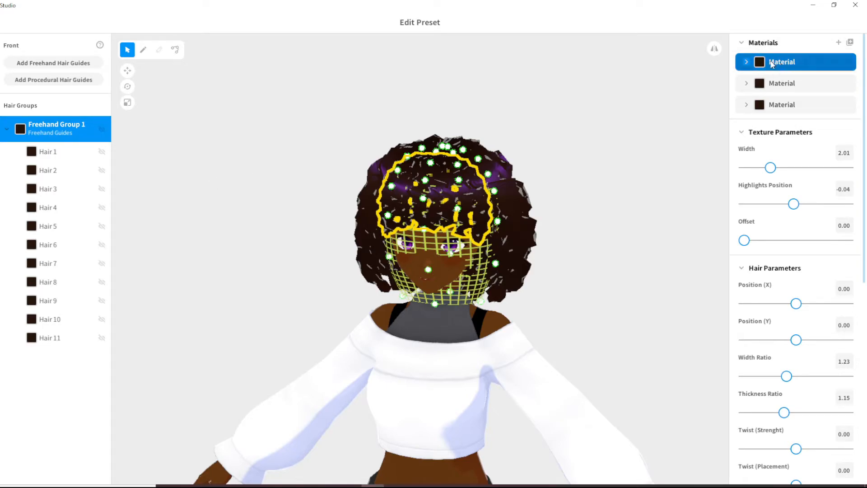
right_click(761, 65)
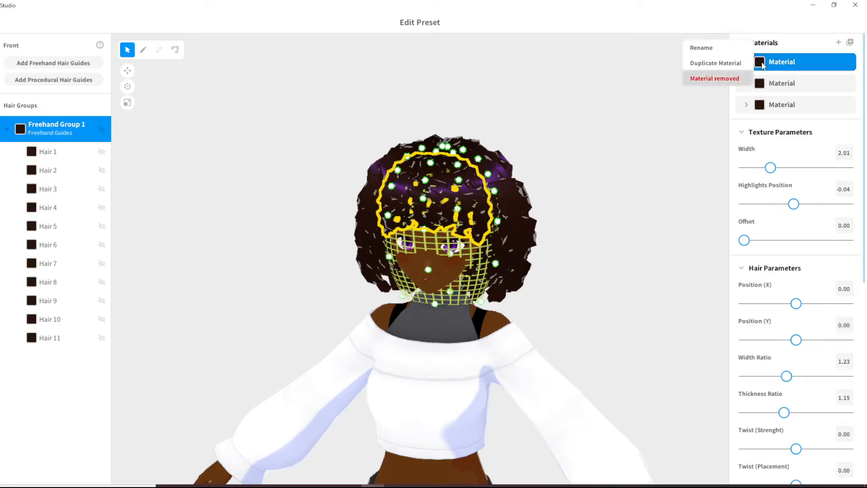
left_click(782, 66)
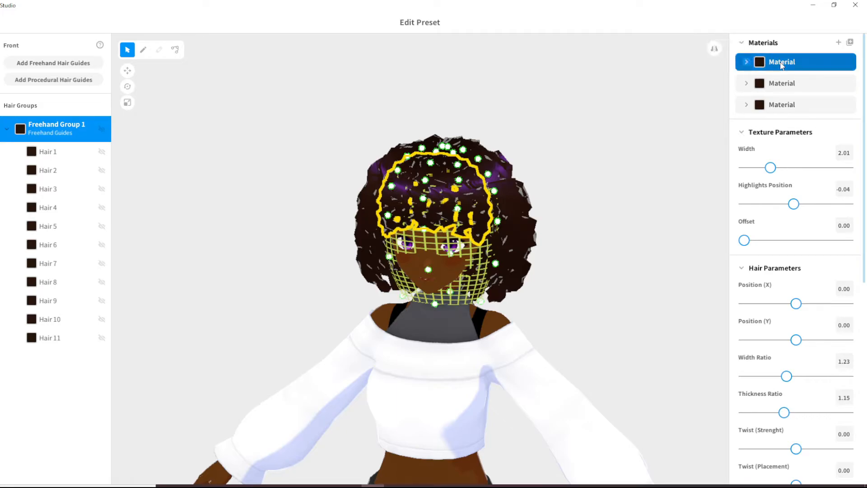
Step: Open the texture of Freehand Group 1's first material for editing and add a new layer to its base
left_click(747, 62)
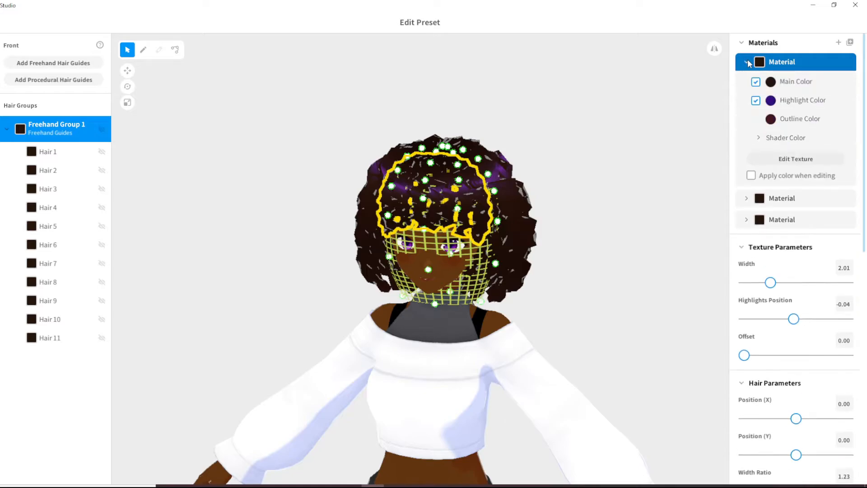
left_click(796, 159)
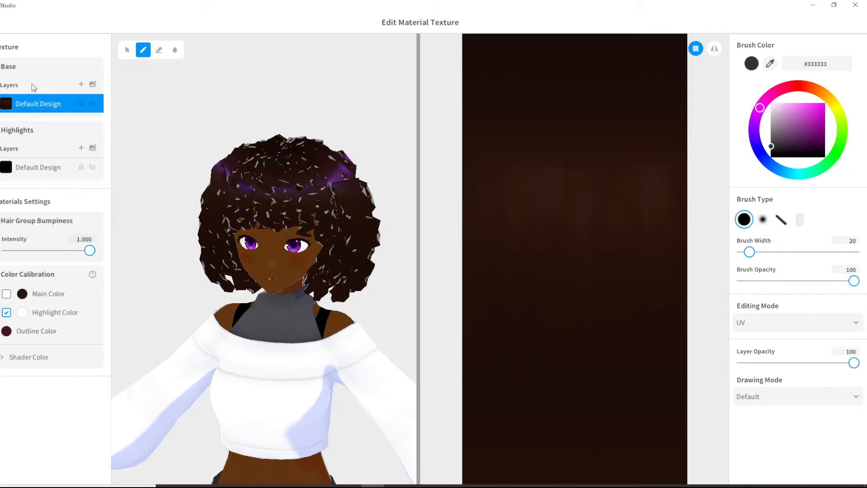
left_click(82, 84)
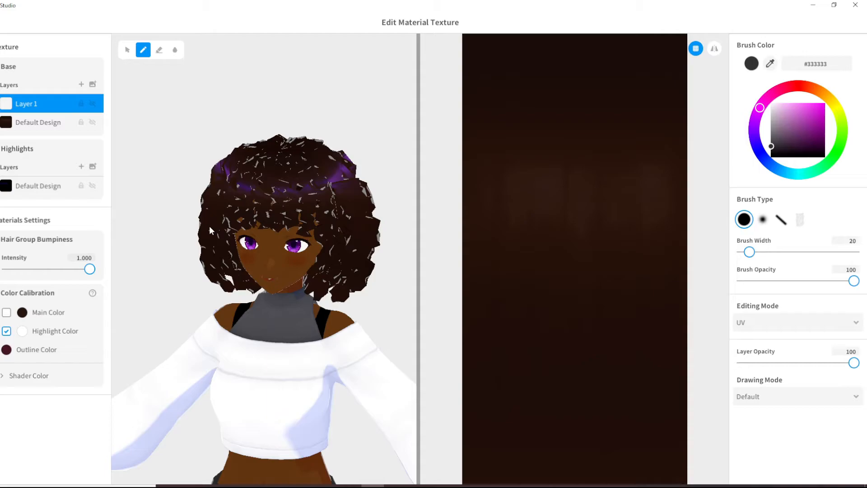
right_click(31, 106)
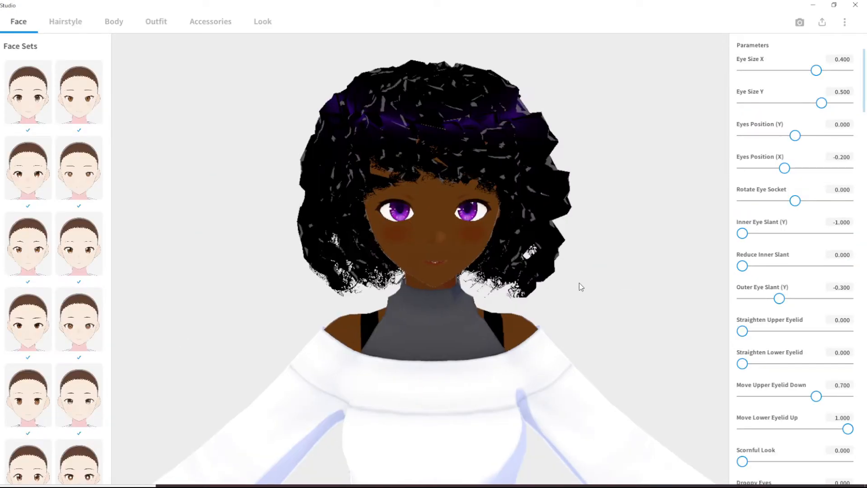
Step: Look over the textured curls from the side and try the straight preset bangs and bob on the model
left_click_drag(579, 287, 384, 242)
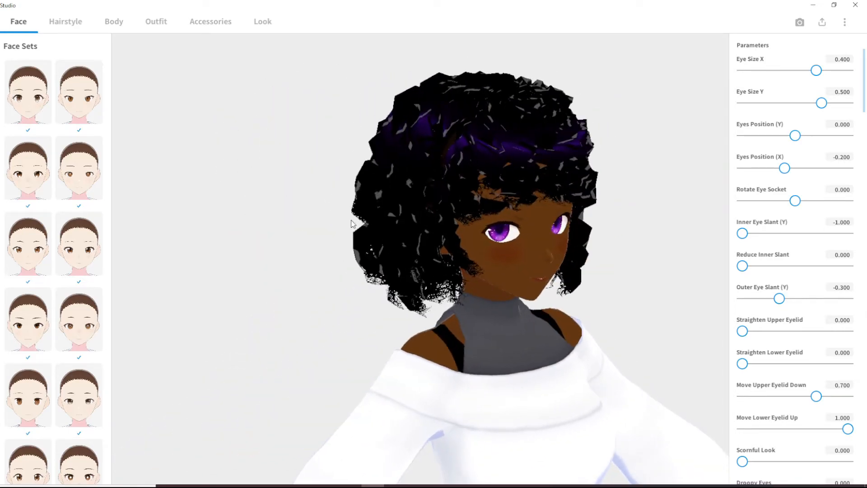
left_click(74, 25)
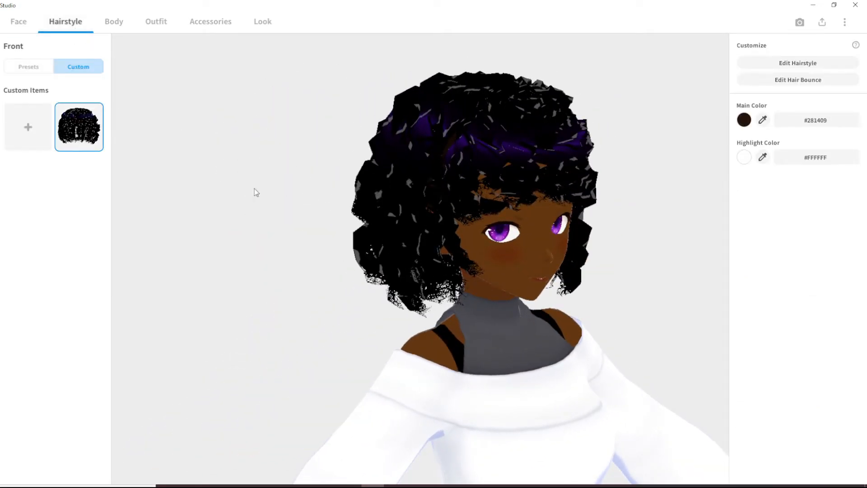
left_click(0, 47)
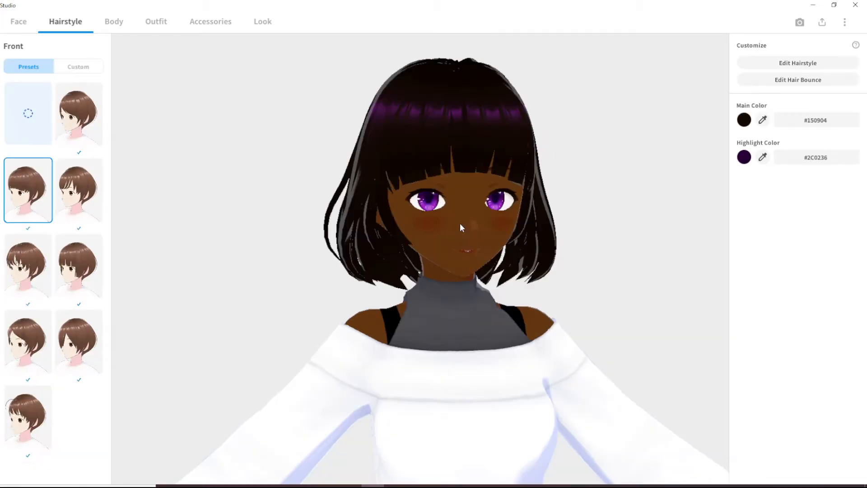
left_click_drag(461, 223, 446, 223)
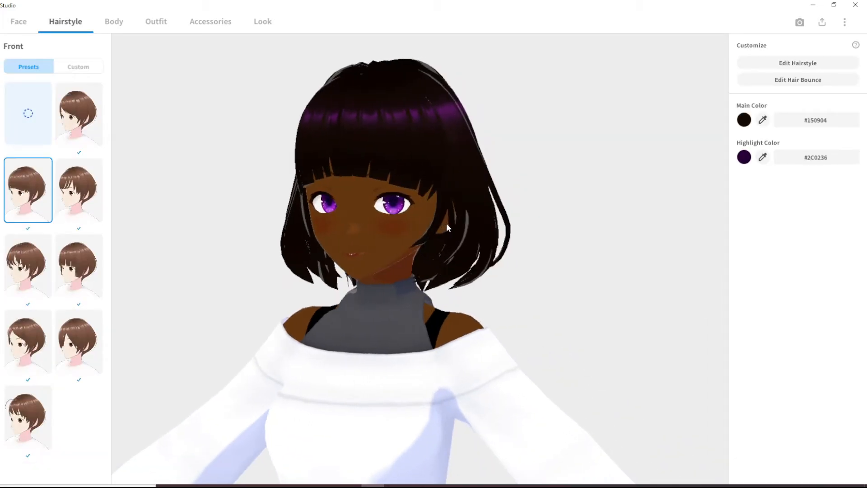
Step: Apply the custom curly items as both the front hair and the back hair
left_click(73, 72)
left_click(87, 129)
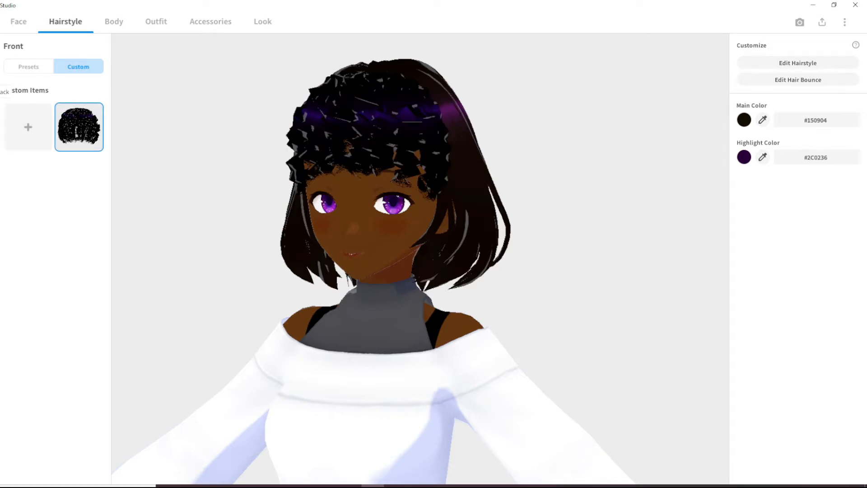
left_click(0, 92)
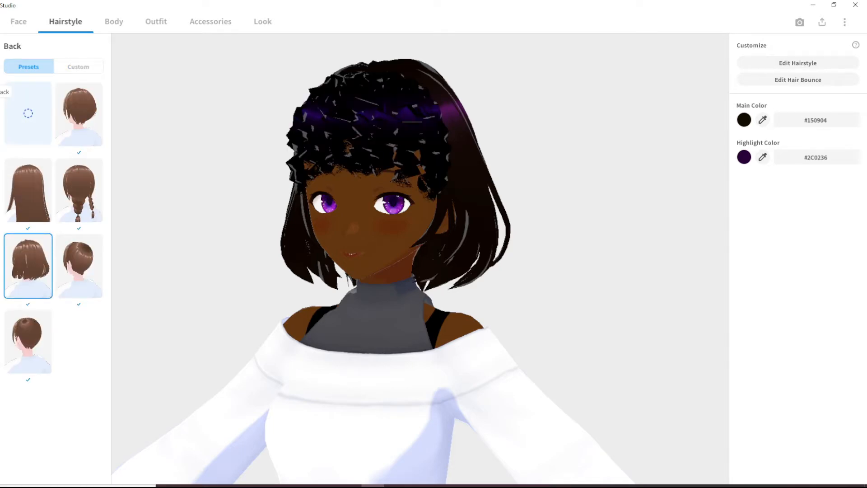
left_click(64, 72)
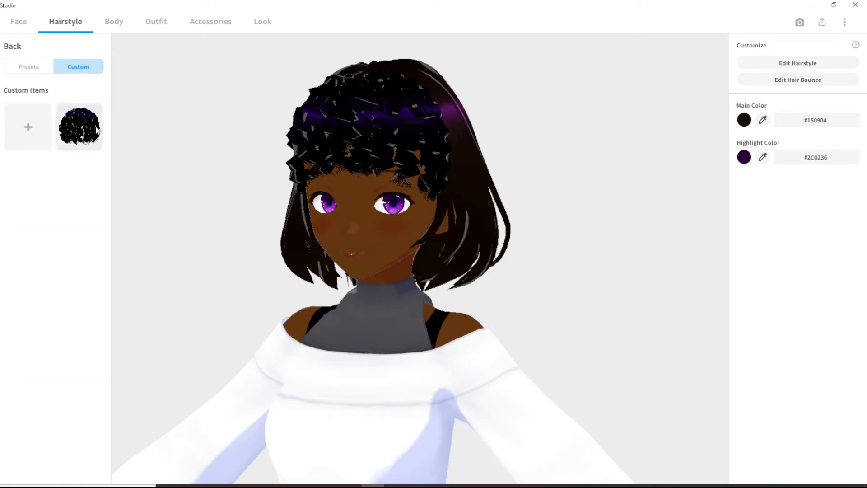
left_click(79, 128)
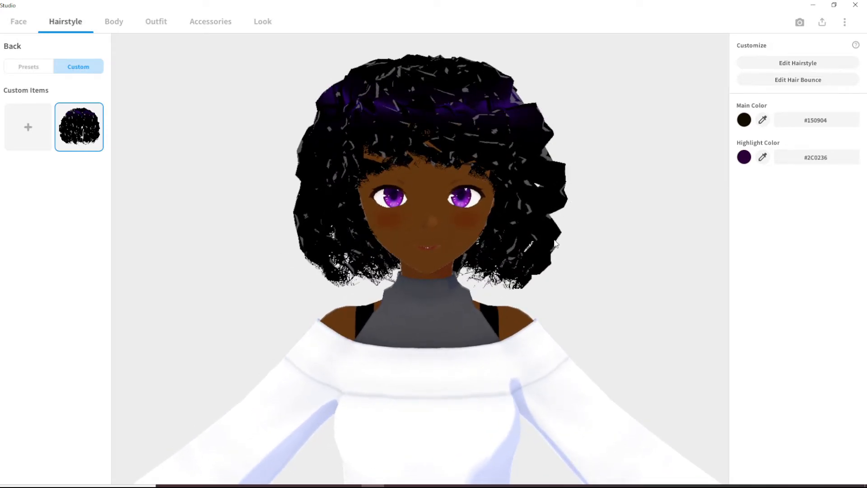
Step: Examine the textured curly hair from several angles, close up and at a distance
right_click_drag(568, 255, 404, 256)
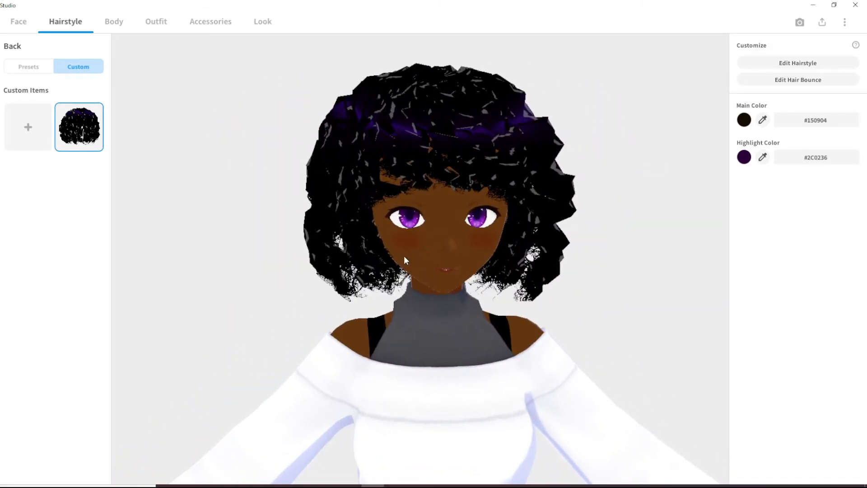
middle_click_drag(511, 315, 505, 309)
scroll(516, 290, "up", 2)
scroll(516, 290, "down", 2)
right_click_drag(559, 300, 561, 300)
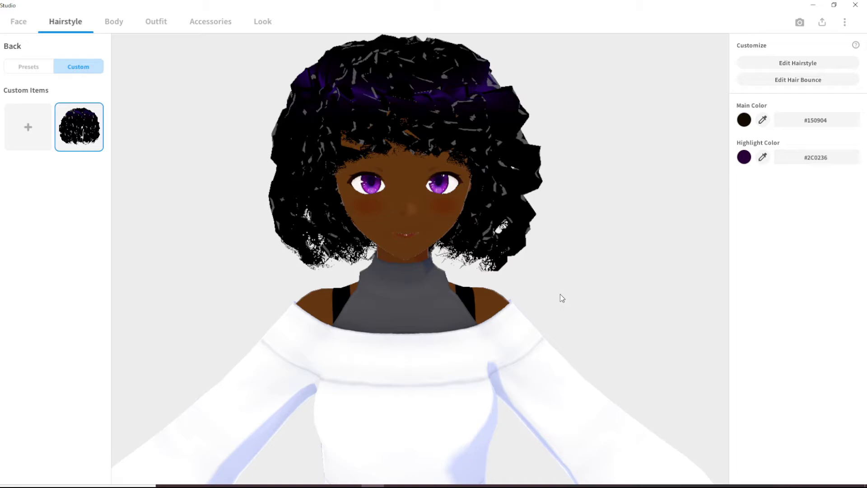
scroll(561, 295, "down", 5)
right_click_drag(570, 324, 513, 286)
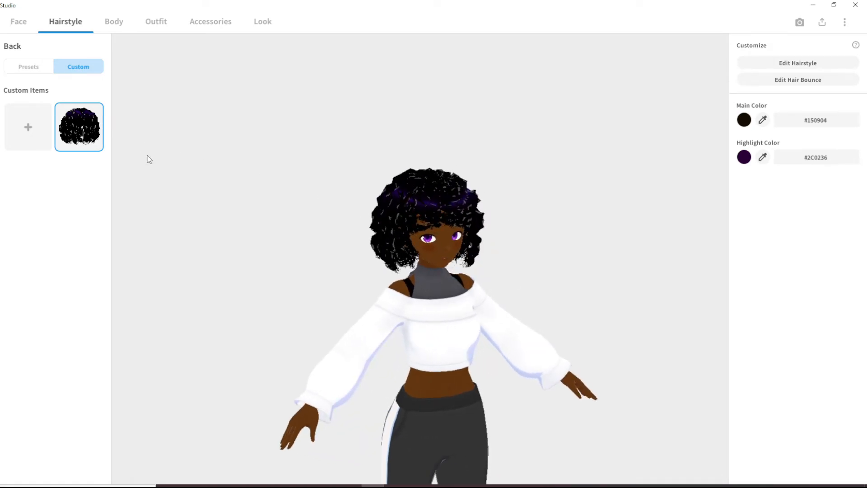
Step: Return to the custom front hairstyle and set its main color to #281409 and its highlight color to #4E095F
left_click(25, 68)
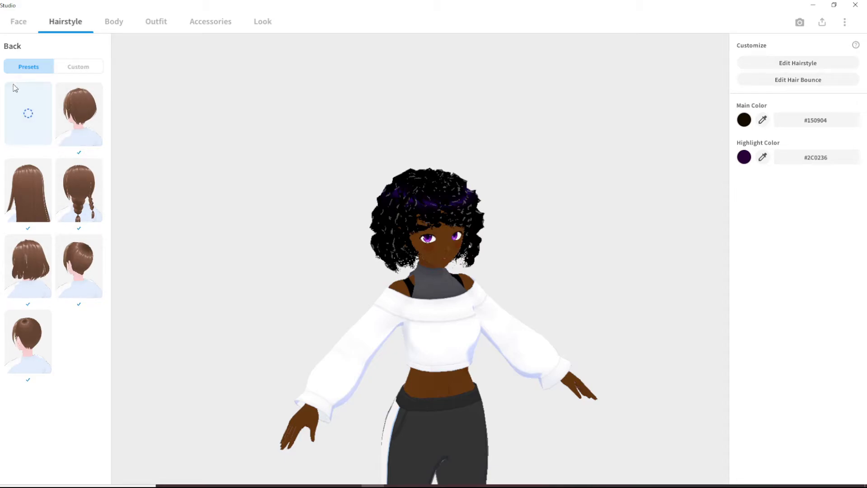
left_click(1, 115)
left_click(1, 92)
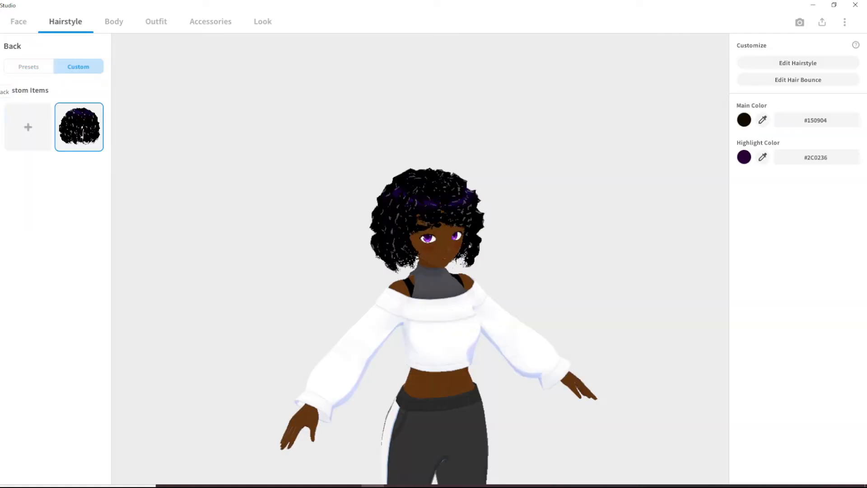
left_click(4, 69)
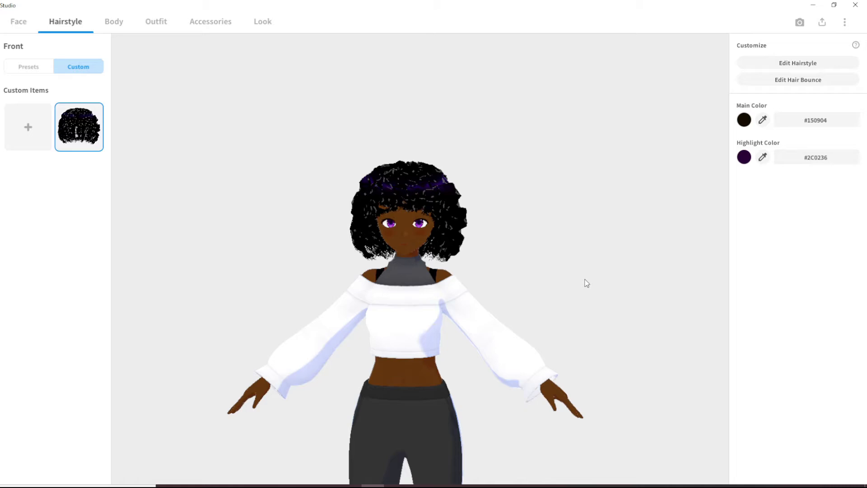
mouse_move(536, 299)
left_mouse_down()
mouse_move(490, 303)
mouse_move(542, 300)
left_mouse_up()
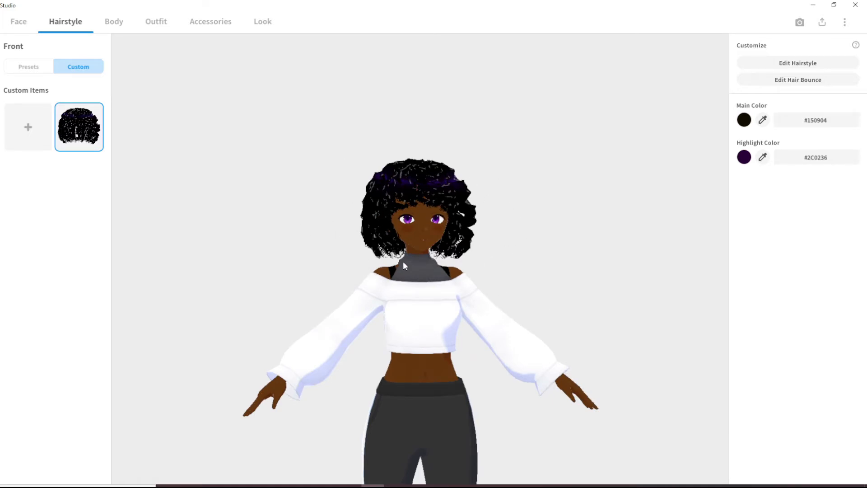
mouse_move(732, 221)
left_mouse_down()
mouse_move(734, 236)
mouse_move(732, 224)
left_mouse_up()
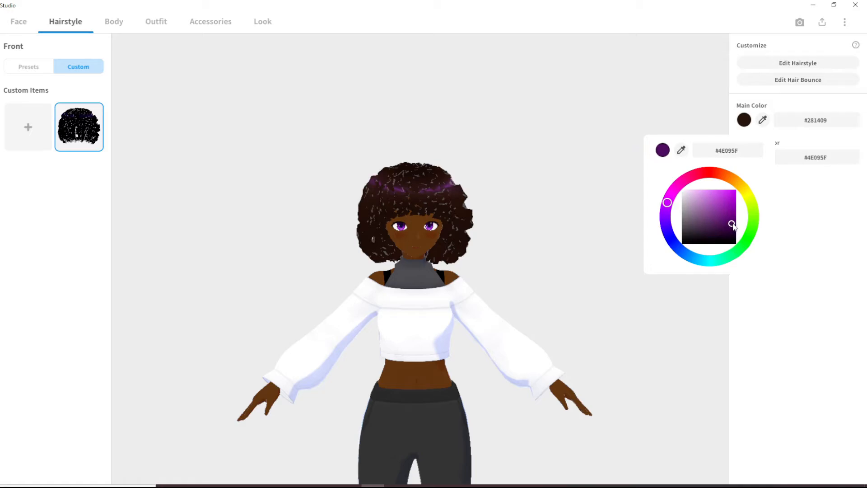
left_click(821, 261)
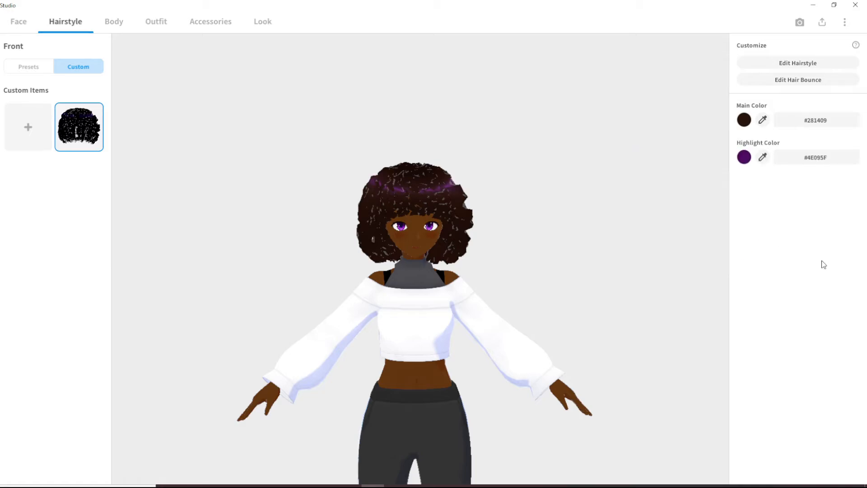
Step: Open the custom front hairstyle for editing and open the texture of the material assigned to Freehand Group 1
right_click_drag(698, 239, 563, 220)
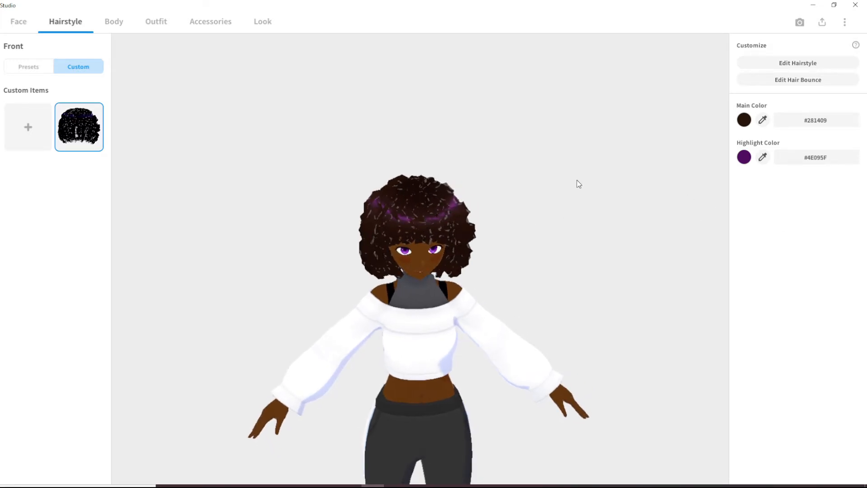
left_click(795, 68)
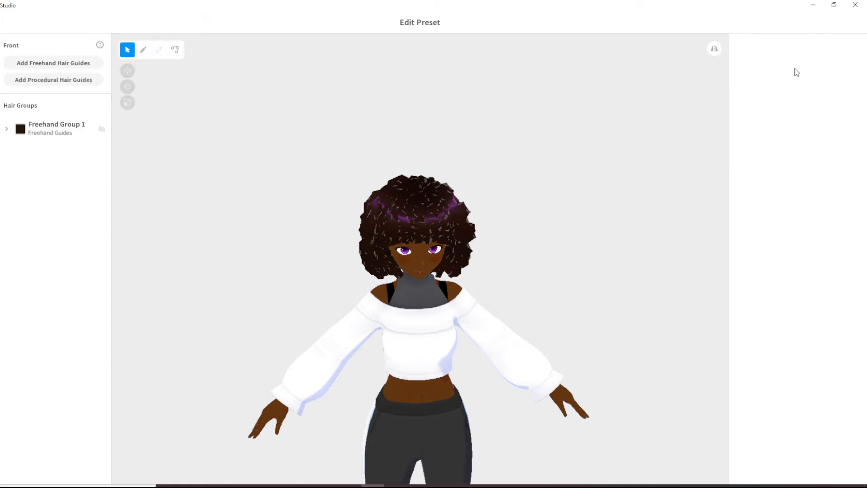
left_click(51, 130)
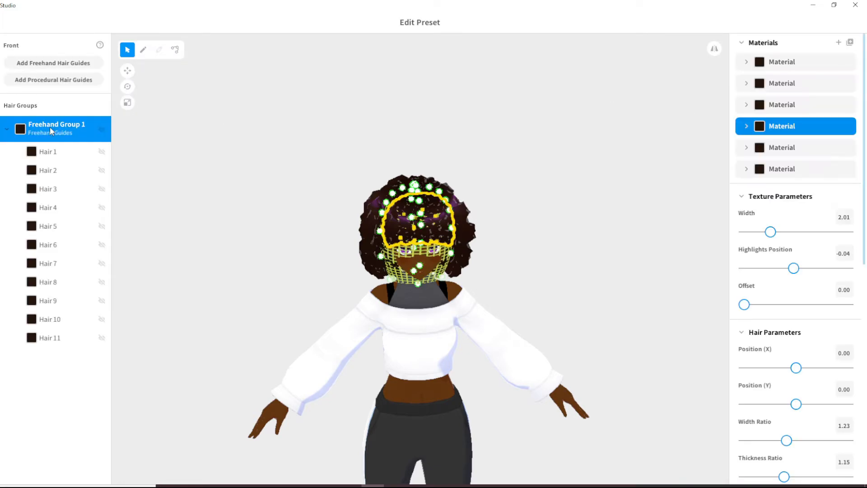
left_click(748, 126)
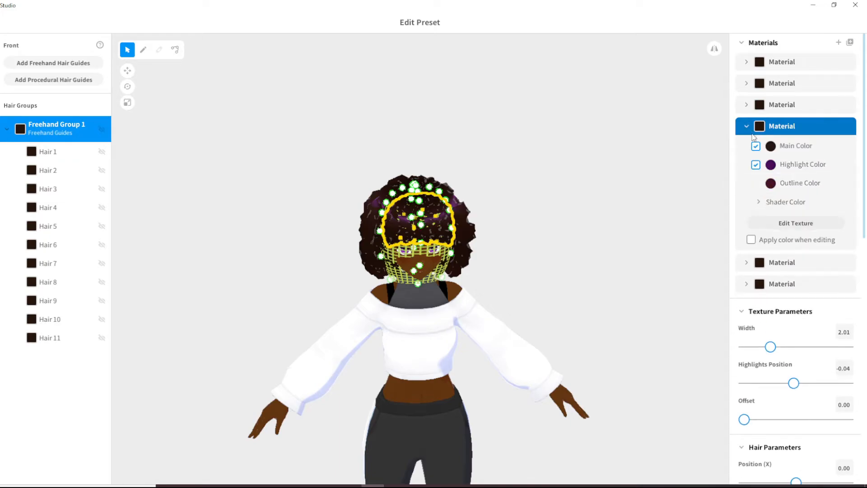
left_click(795, 223)
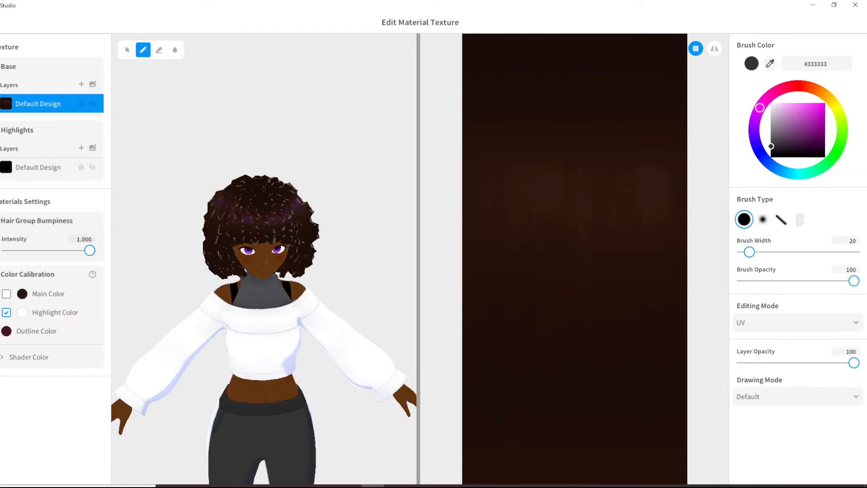
Step: Switch to VRoidStudio 0.11.2 and examine the Rina.2 model's curly hair texture and its Procedural Group 1
left_click(118, 485)
left_click(178, 255)
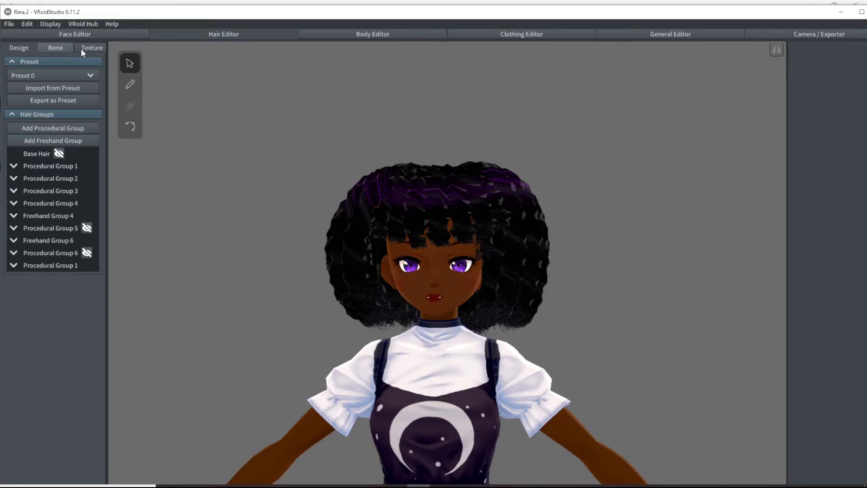
left_click(90, 47)
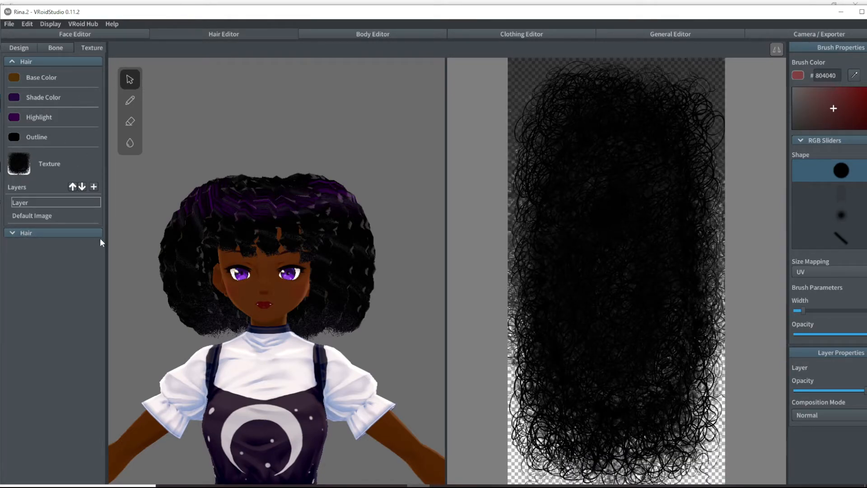
left_click(20, 48)
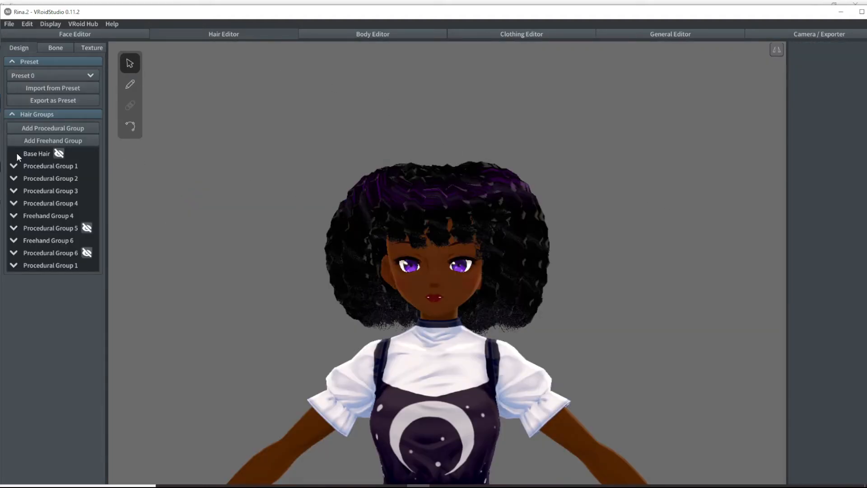
left_click(40, 166)
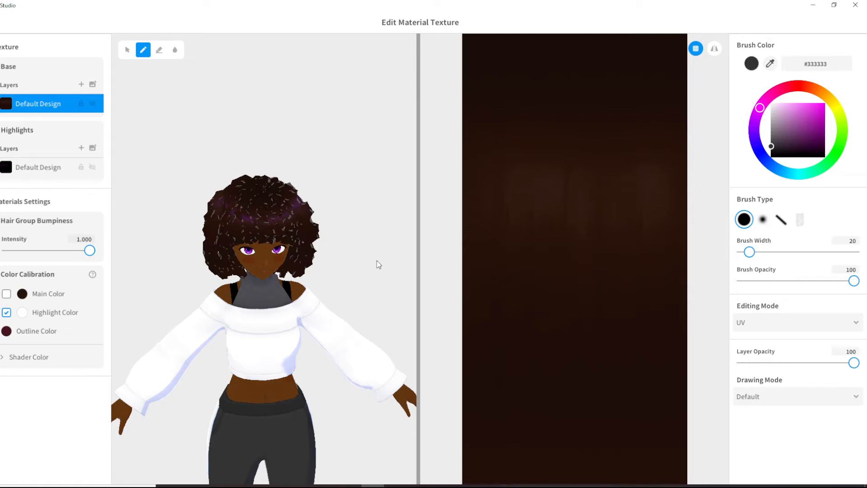
Step: Back in the newer VRoid Studio, inspect the brown curls from the front and side, and close the material texture editor
scroll(377, 260, "up", 3)
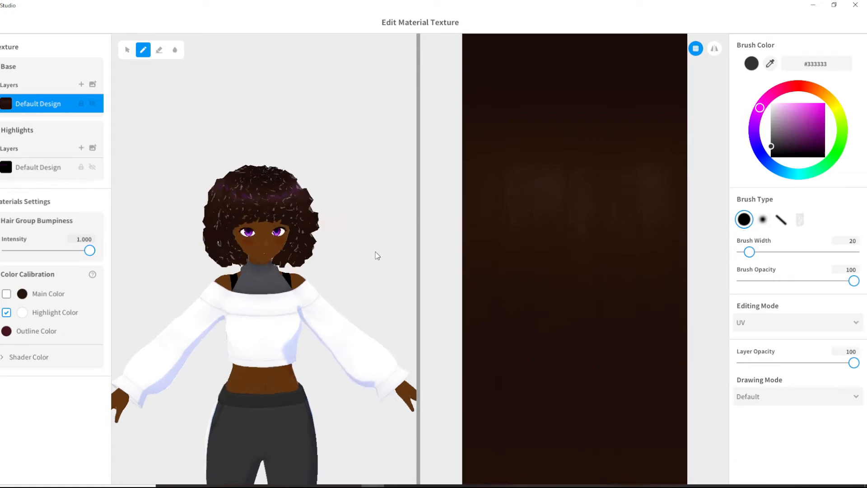
scroll(343, 231, "up", 5)
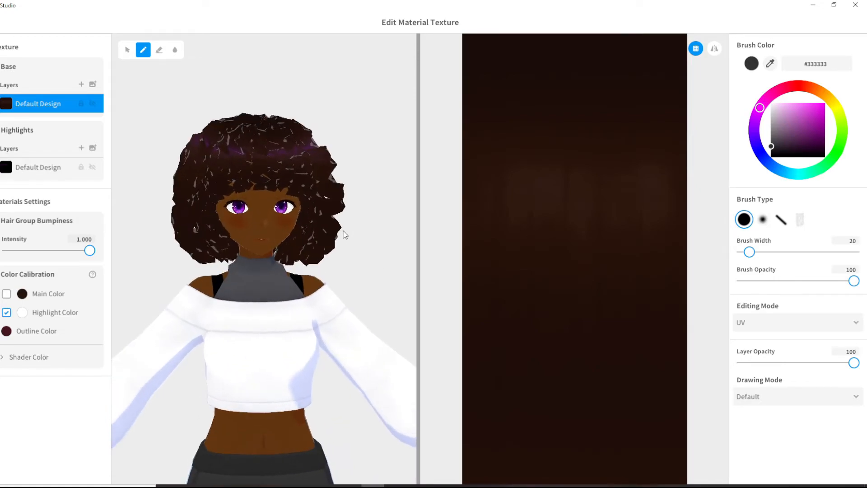
mouse_move(343, 233)
right_mouse_down()
mouse_move(321, 244)
mouse_move(342, 245)
right_mouse_up()
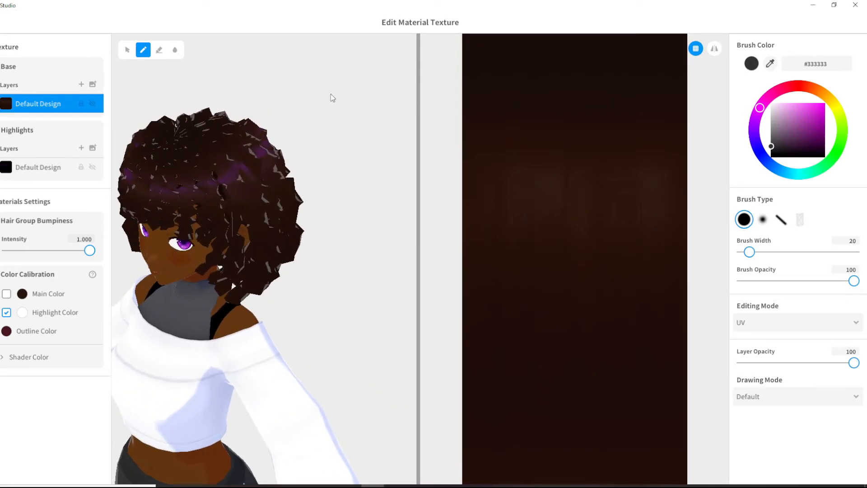
right_click_drag(209, 205, 222, 199)
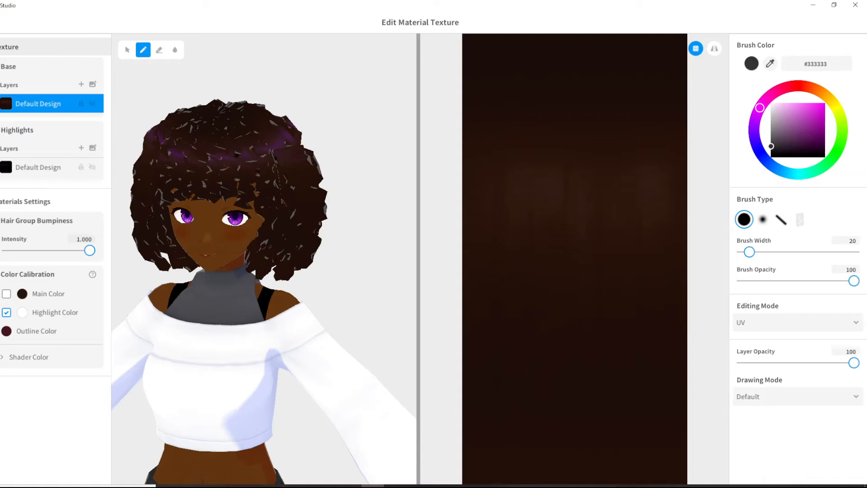
left_click(0, 22)
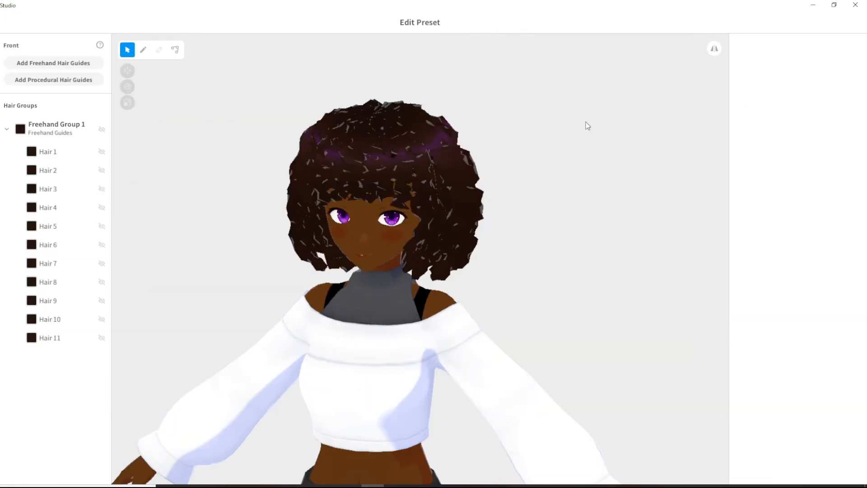
Step: Assign the first material in the list to Hair 11 and to the whole front Freehand Group 1
left_click(428, 176)
left_click(774, 64)
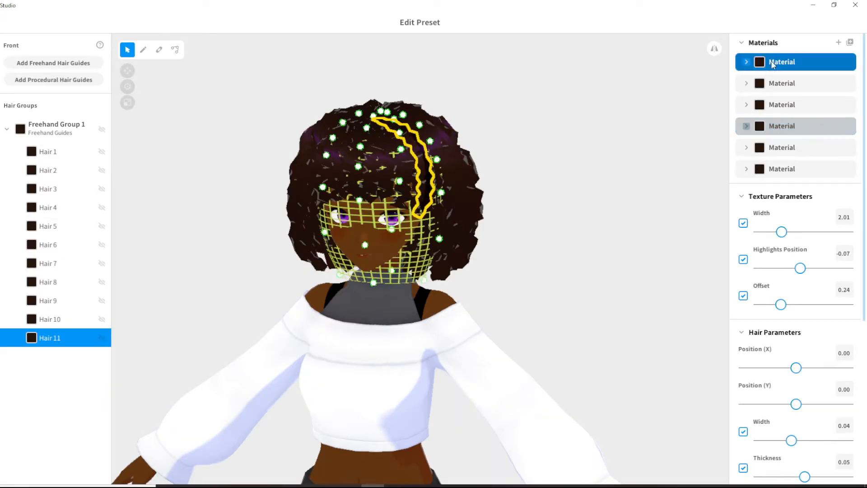
left_click(54, 131)
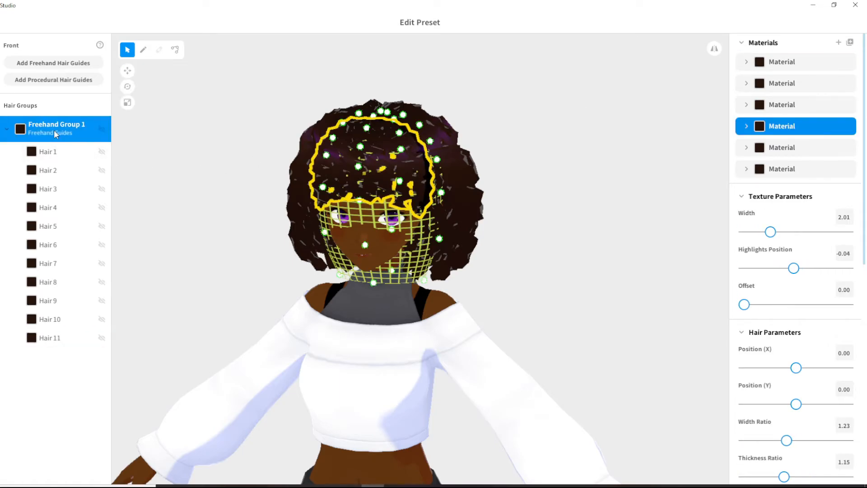
left_click(788, 65)
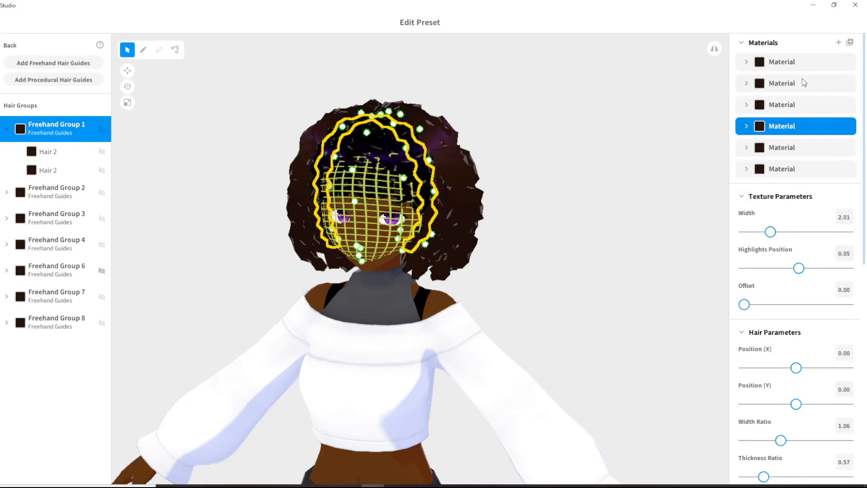
Step: Assign the first material in the list to the back hair's freehand groups and check the model's hair
left_click(791, 64)
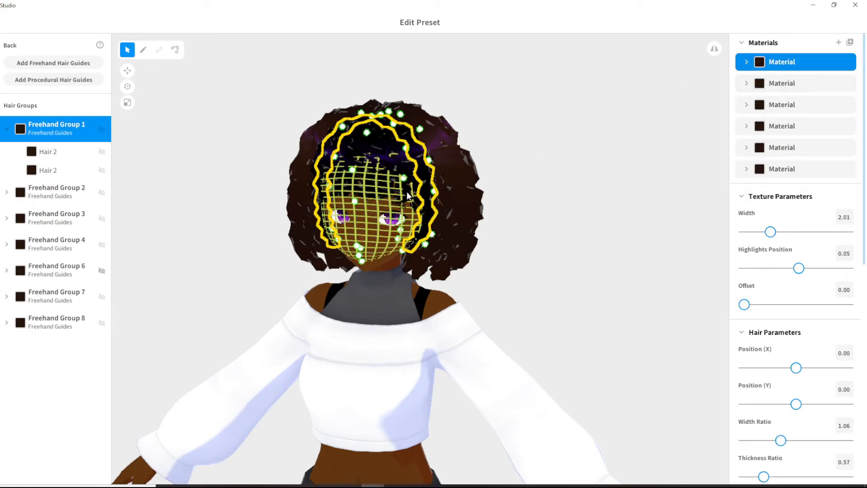
left_click(54, 191)
left_click(759, 68)
left_click(54, 318)
scroll(55, 318, "down", 2)
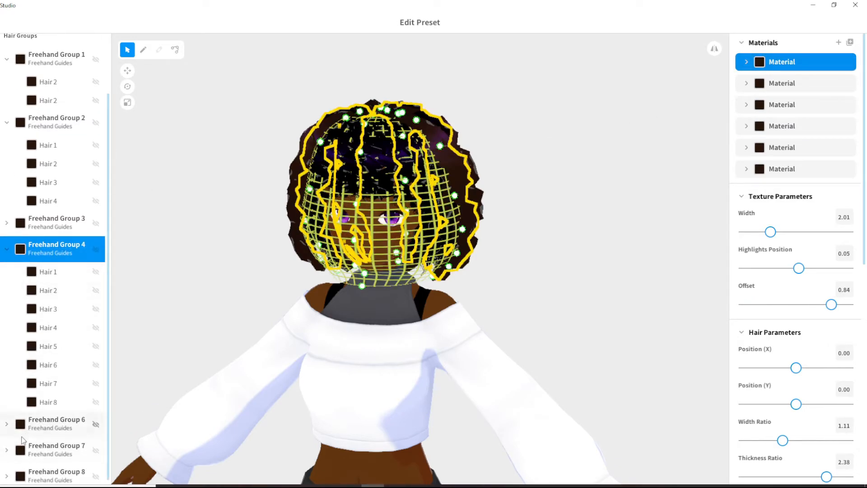
left_click(7, 450)
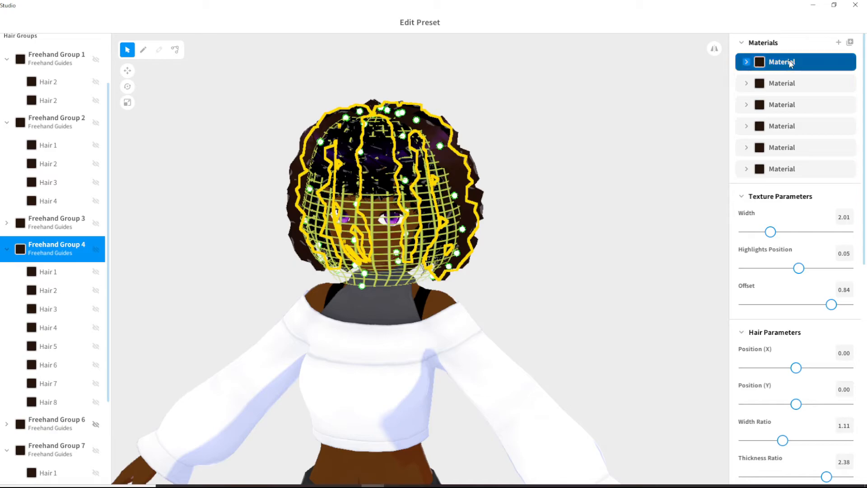
scroll(73, 416, "down", 2)
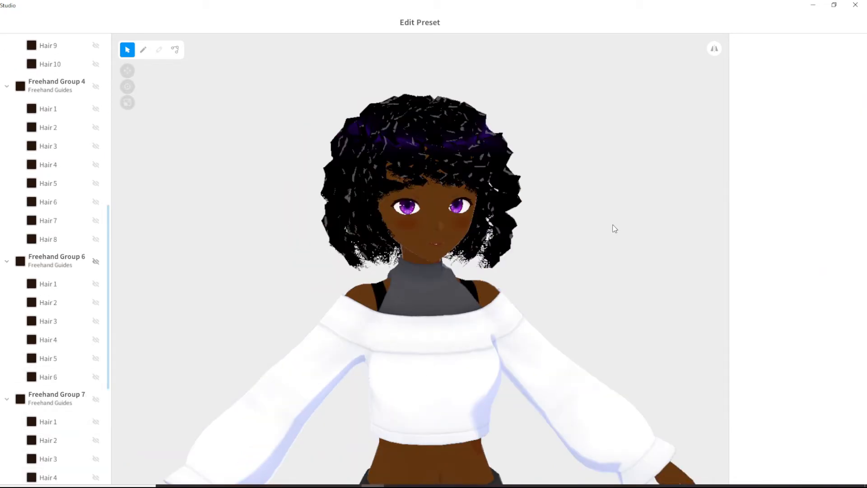
right_click_drag(614, 226, 606, 224)
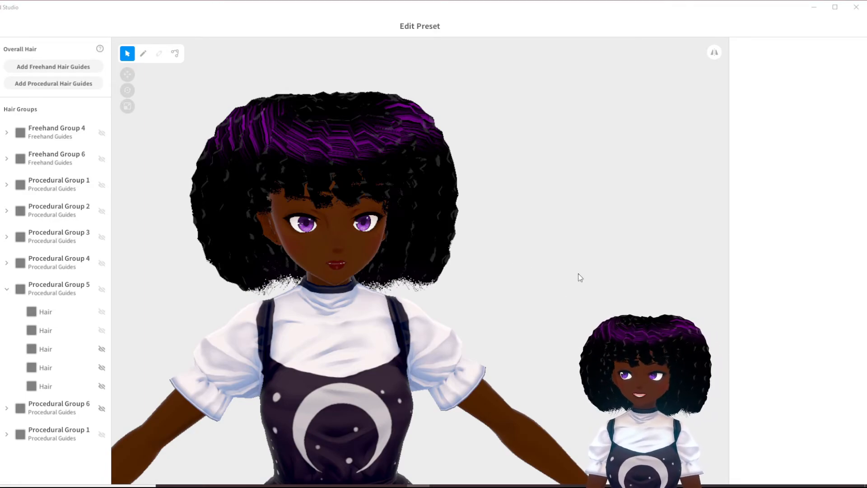
Step: Check the imported model's curly afro, and close the hairstyle editor, overwriting the existing Overall Hair item
right_click_drag(572, 273, 562, 274)
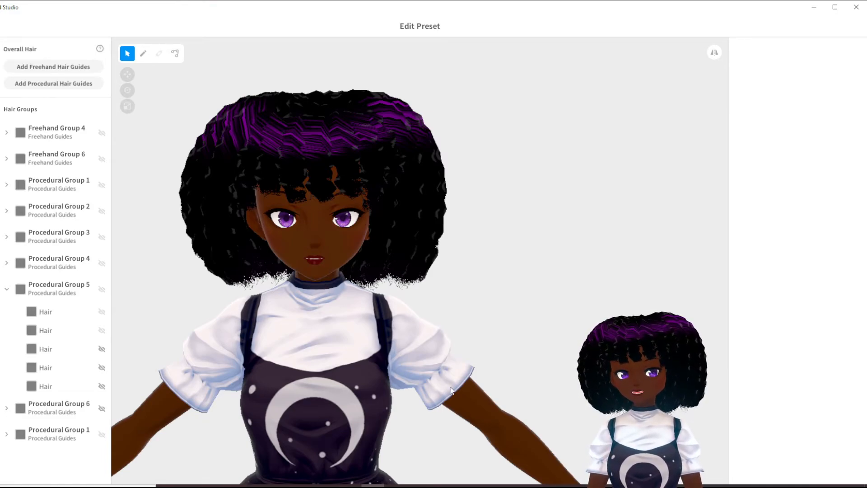
mouse_move(492, 386)
right_mouse_down()
mouse_move(411, 396)
mouse_move(416, 381)
mouse_move(495, 384)
right_mouse_up()
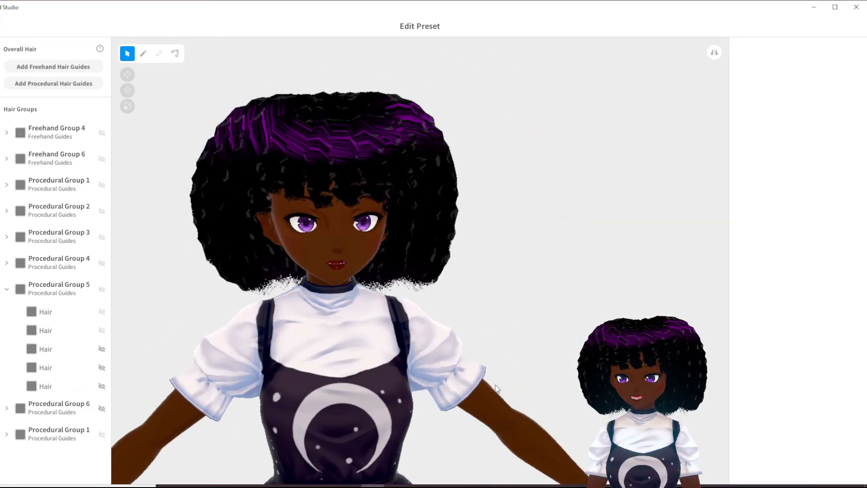
scroll(368, 206, "up", 5)
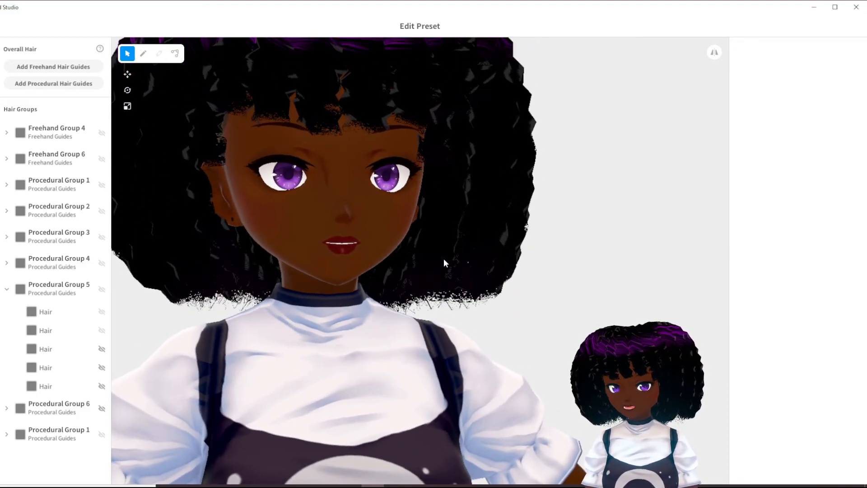
scroll(438, 259, "down", 5)
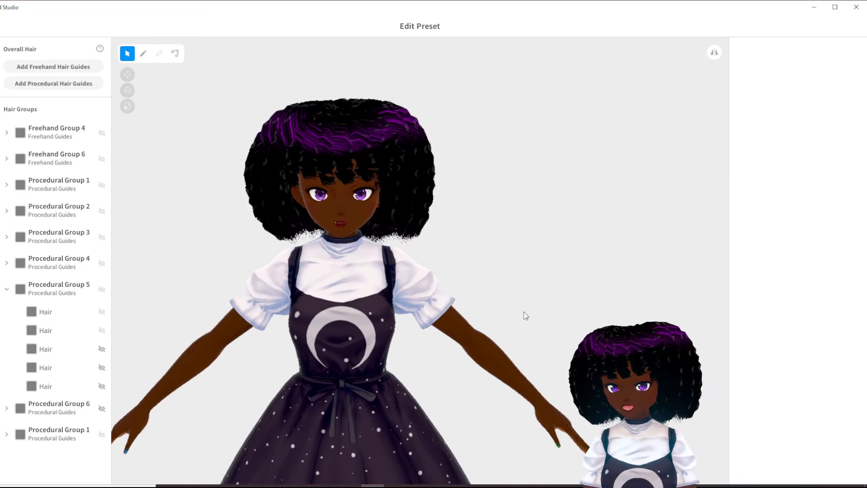
scroll(524, 315, "down", 3)
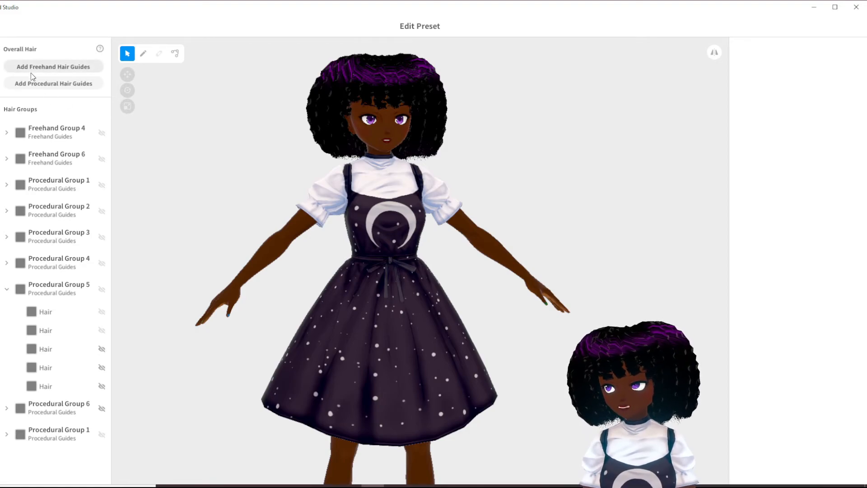
key("Escape")
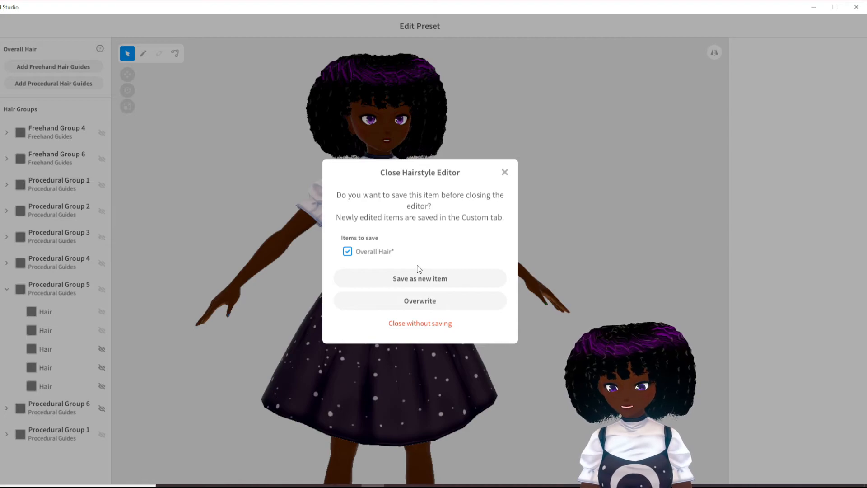
left_click(422, 302)
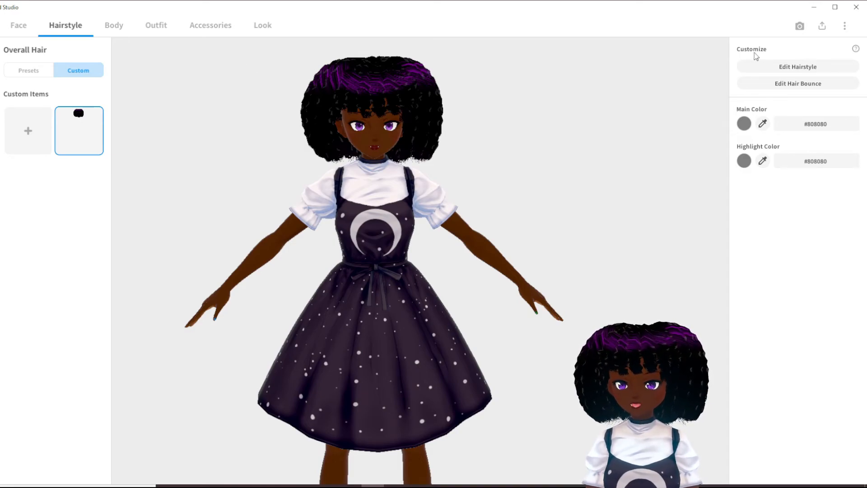
Step: Set the photo booth background color to #EBEBEB and return to the Overall Hair custom items
left_click(800, 26)
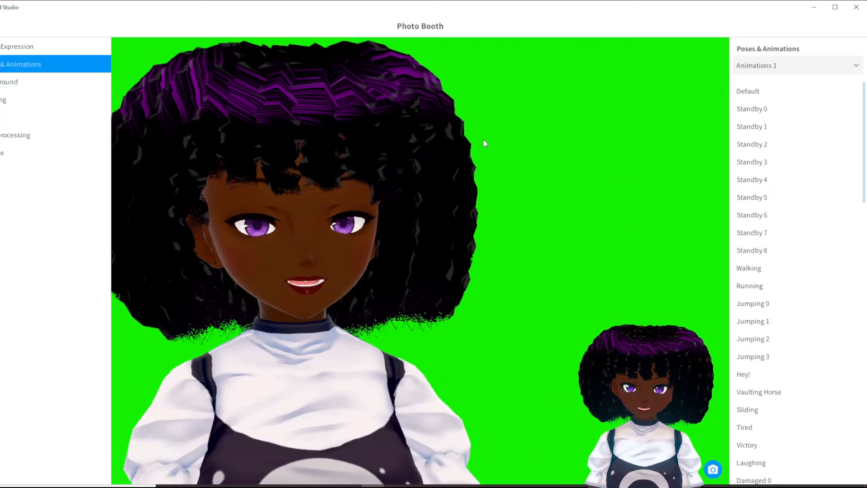
left_click(47, 86)
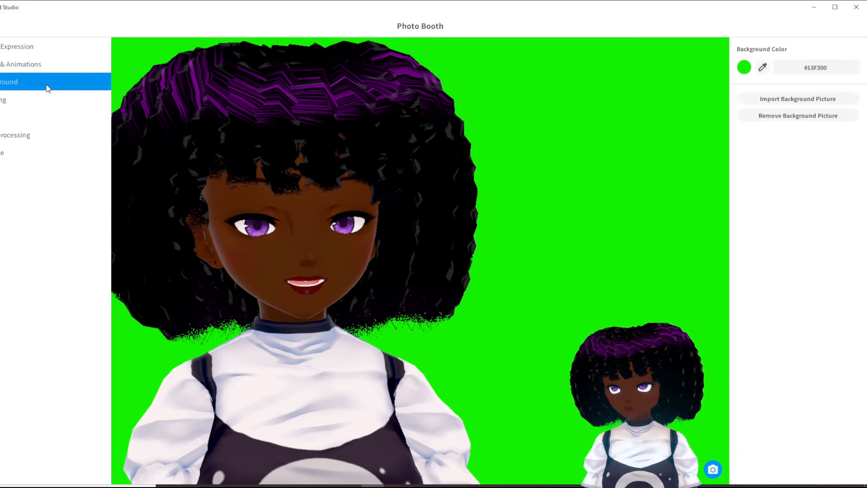
left_click(762, 68)
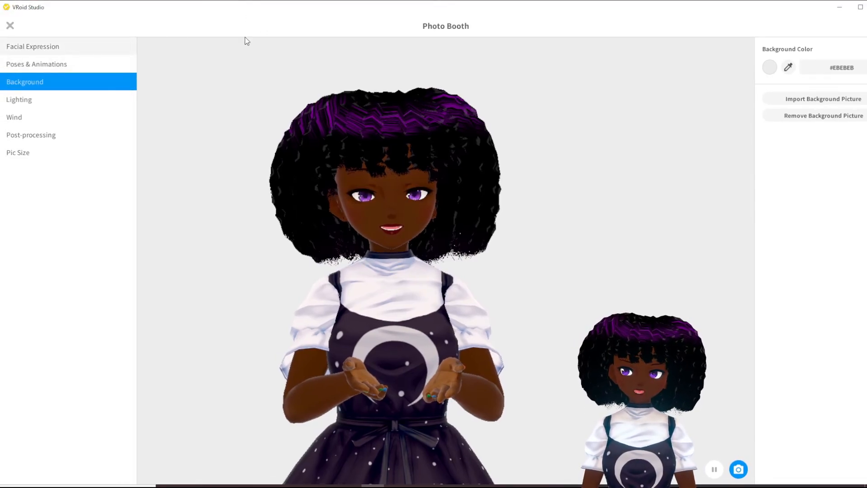
left_click(13, 29)
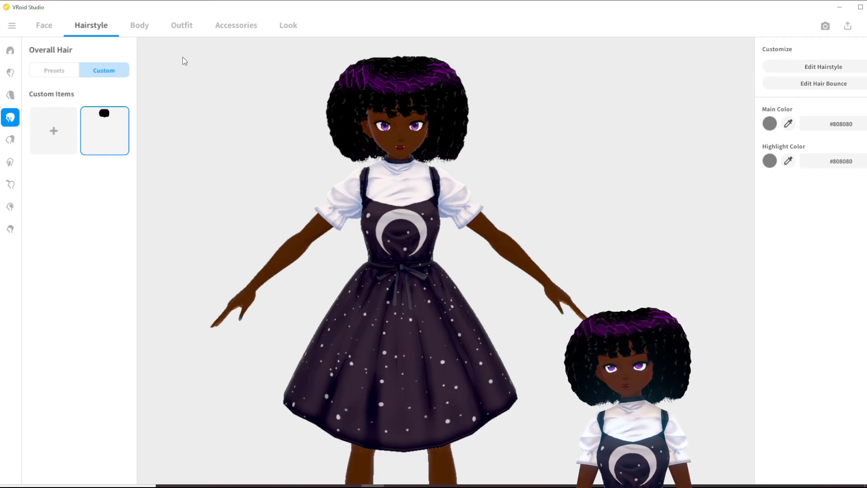
Step: Open the whole-body skin texture for editing and examine the torso area and its mesh lines up close
left_click(136, 33)
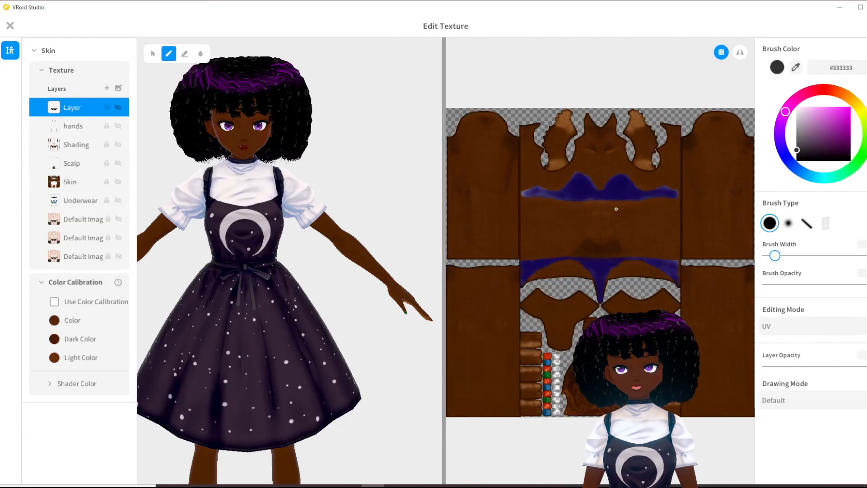
scroll(600, 267, "up", 5)
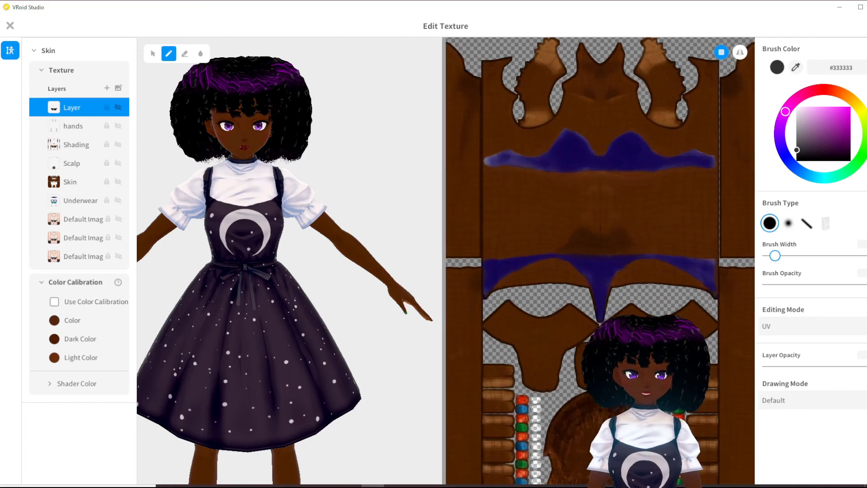
scroll(685, 307, "up", 2)
scroll(686, 307, "down", 4)
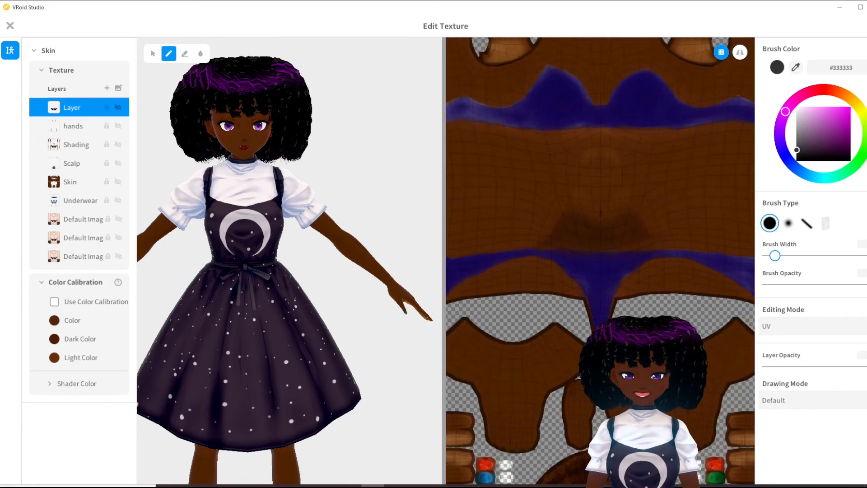
scroll(685, 307, "up", 2)
scroll(685, 307, "up", 1)
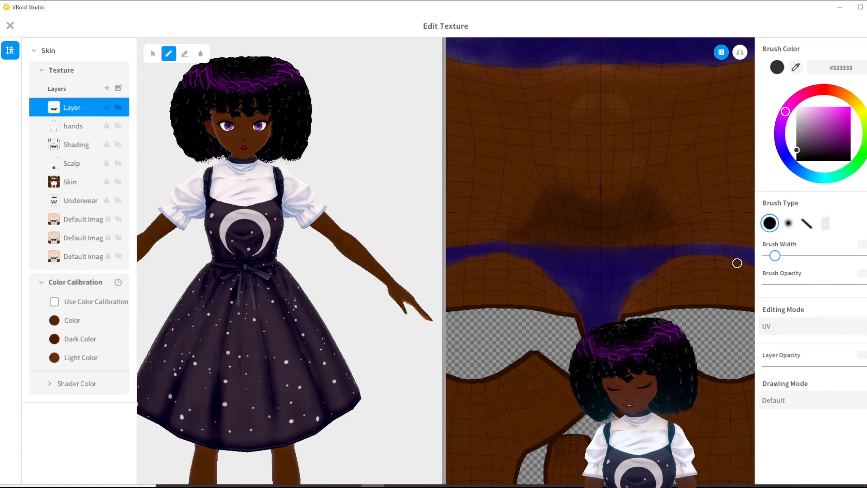
Step: Examine the large rectangular areas beside the torso in the skin texture, and close the texture editor without saving
mouse_move(730, 231)
middle_mouse_down()
mouse_move(623, 236)
mouse_move(443, 220)
middle_mouse_up()
mouse_move(691, 255)
middle_mouse_down()
mouse_move(563, 244)
mouse_move(628, 247)
mouse_move(617, 246)
middle_mouse_up()
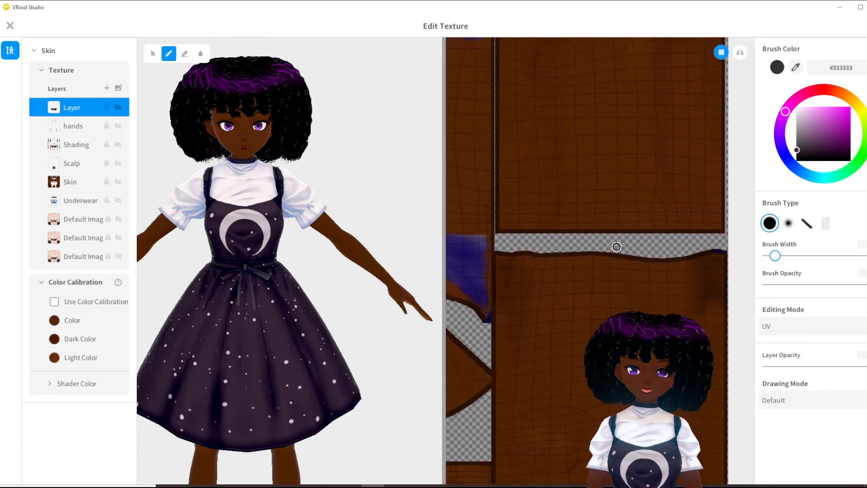
scroll(616, 247, "down", 3)
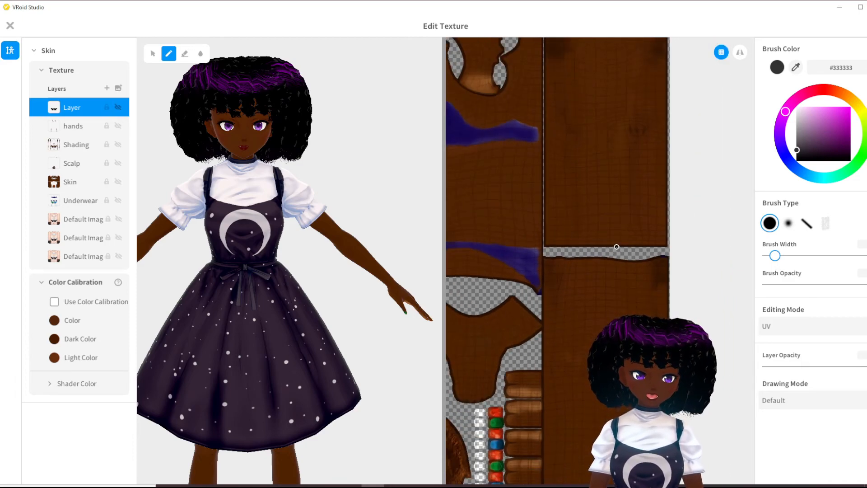
mouse_move(622, 191)
middle_mouse_down()
mouse_move(626, 263)
mouse_move(662, 337)
mouse_move(650, 240)
mouse_move(677, 164)
mouse_move(635, 243)
mouse_move(655, 212)
mouse_move(648, 242)
mouse_move(645, 226)
mouse_move(673, 188)
mouse_move(640, 192)
mouse_move(661, 195)
middle_mouse_up()
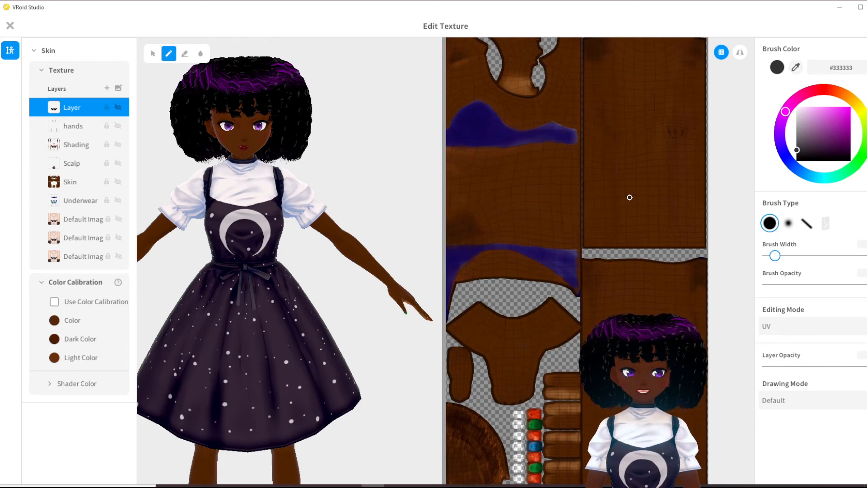
left_click(10, 26)
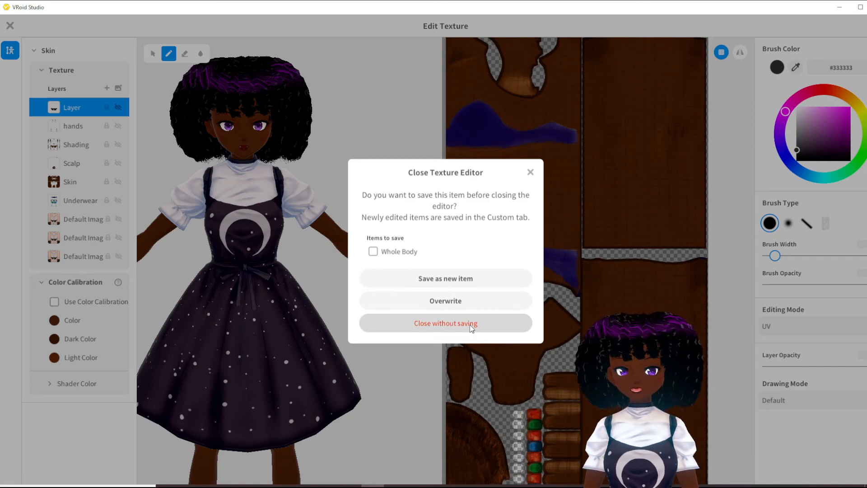
left_click(525, 294)
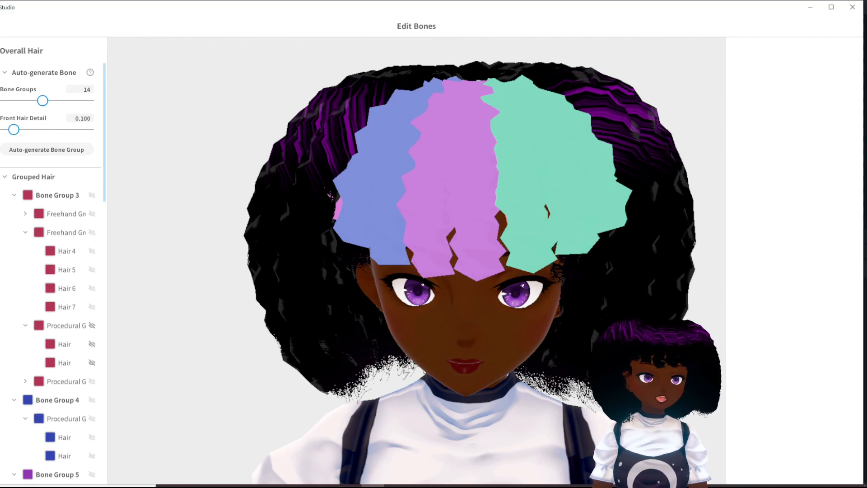
Step: Check the colored bone groups on the front of the overall hair, and open the face's eyelash presets
right_click_drag(668, 445, 687, 421)
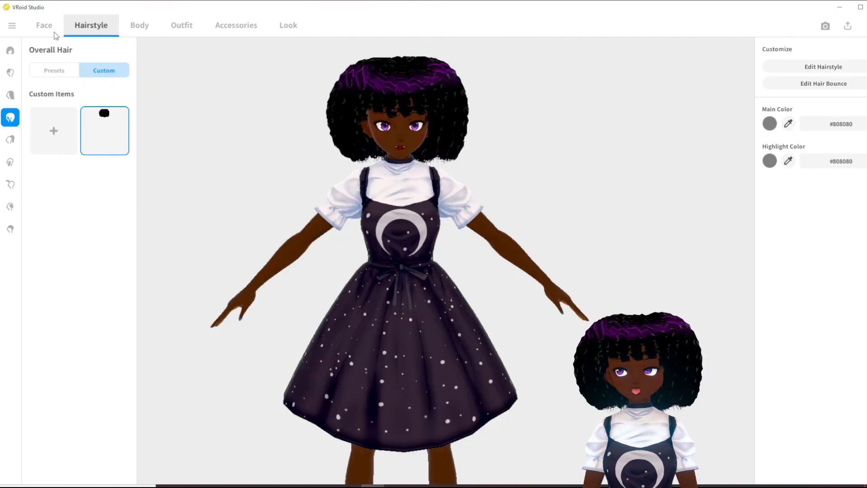
left_click(47, 31)
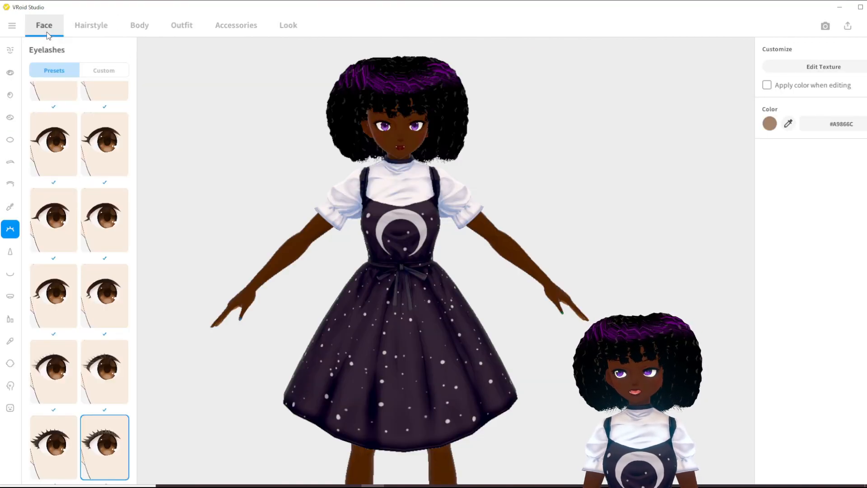